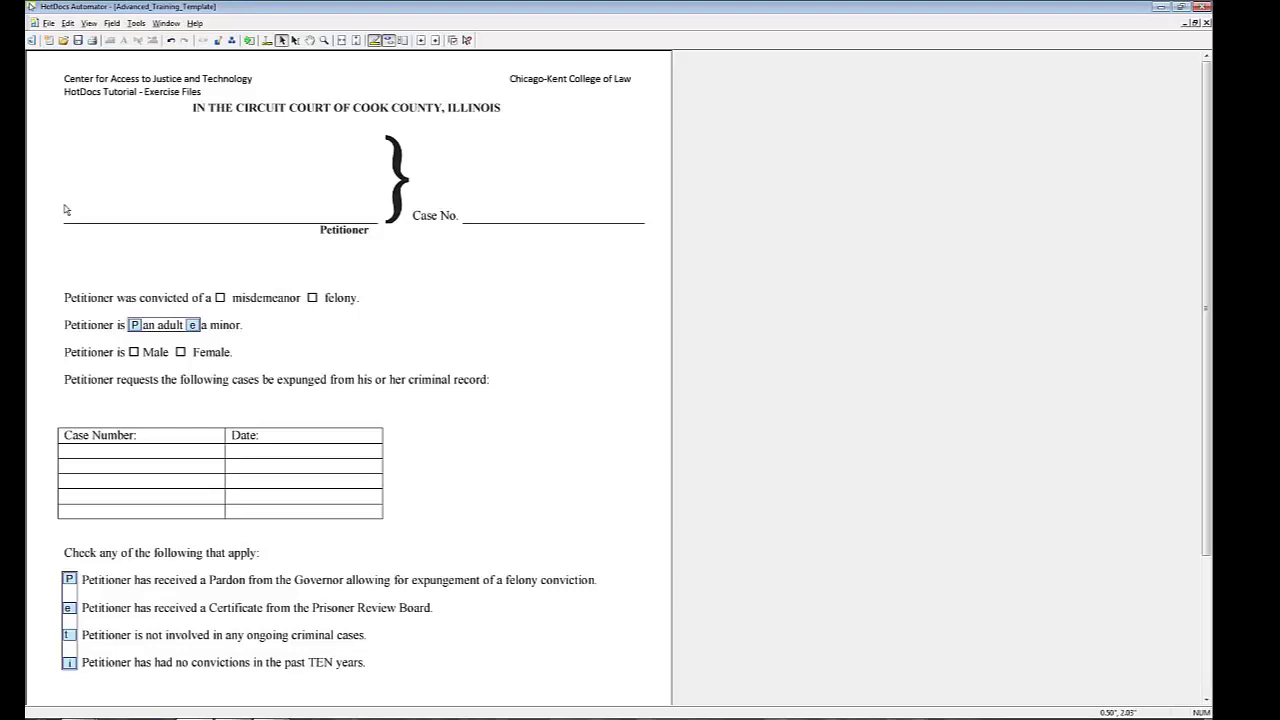
- Place a Computation variable field named "Petitioner name full CO" on the blank line above the Petitioner label
left_click_drag(65, 209, 380, 229)
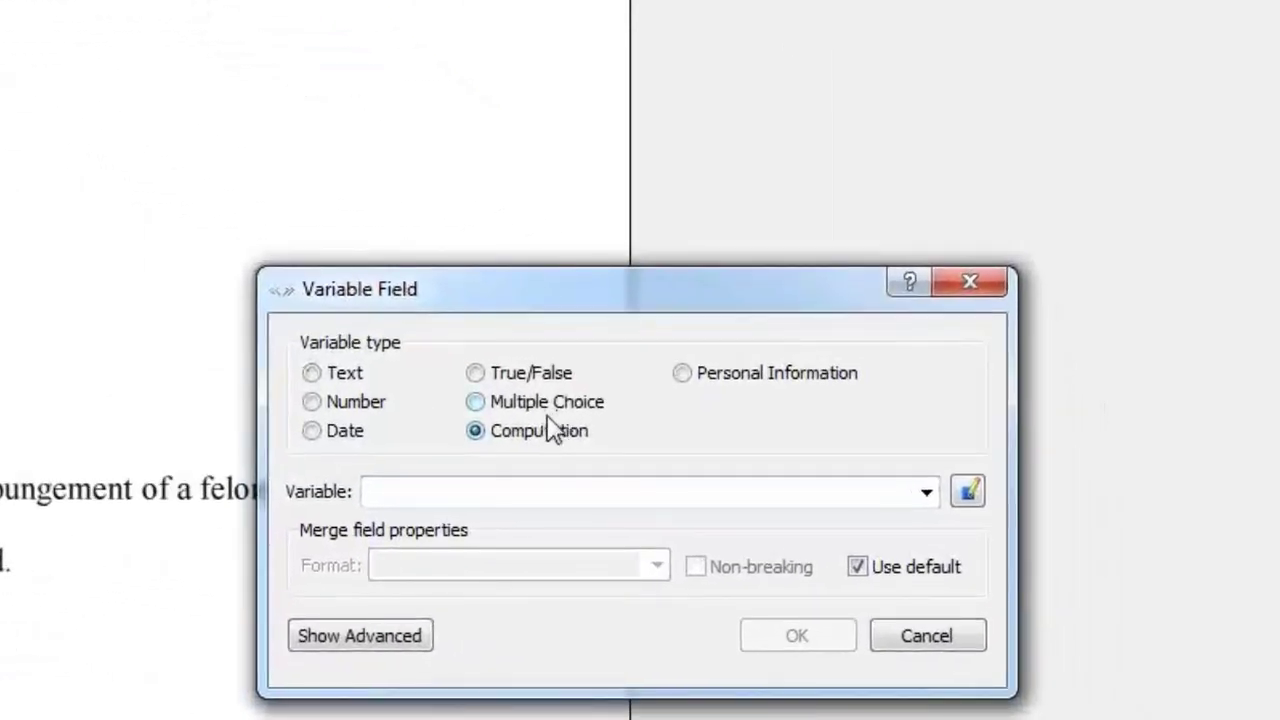
left_click(564, 486)
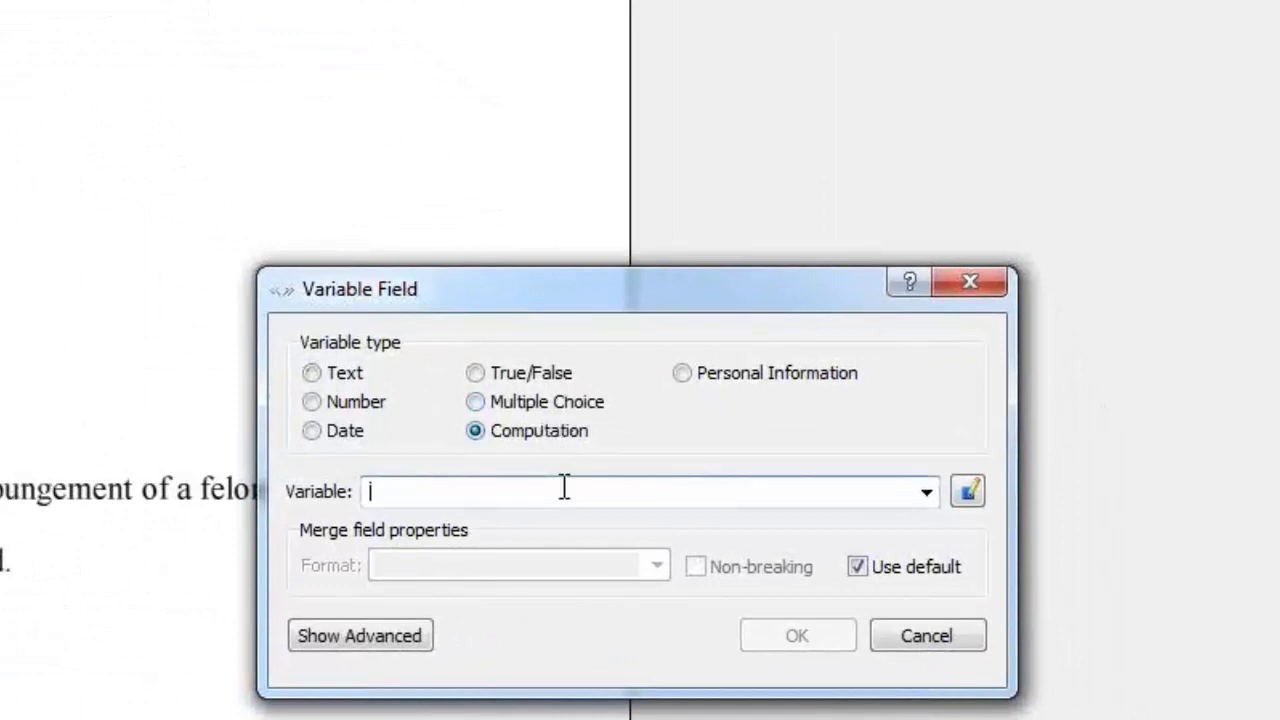
type("Petitioner na")
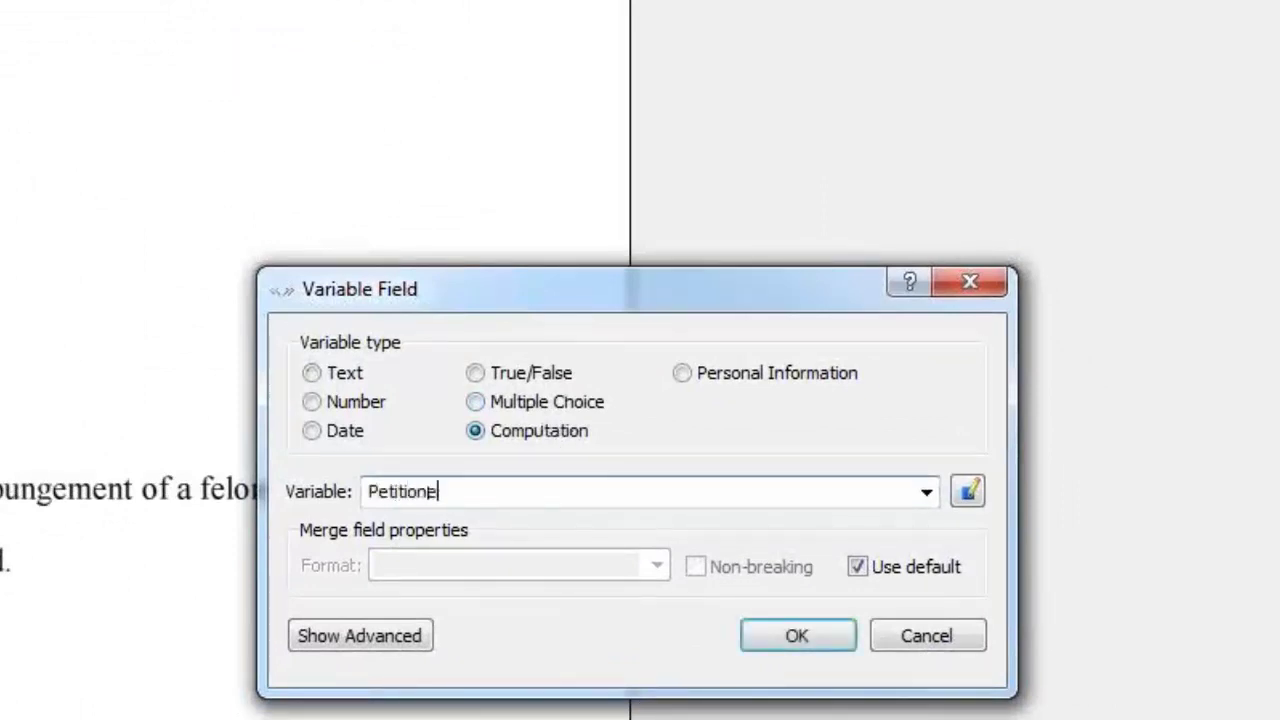
type("me full CO")
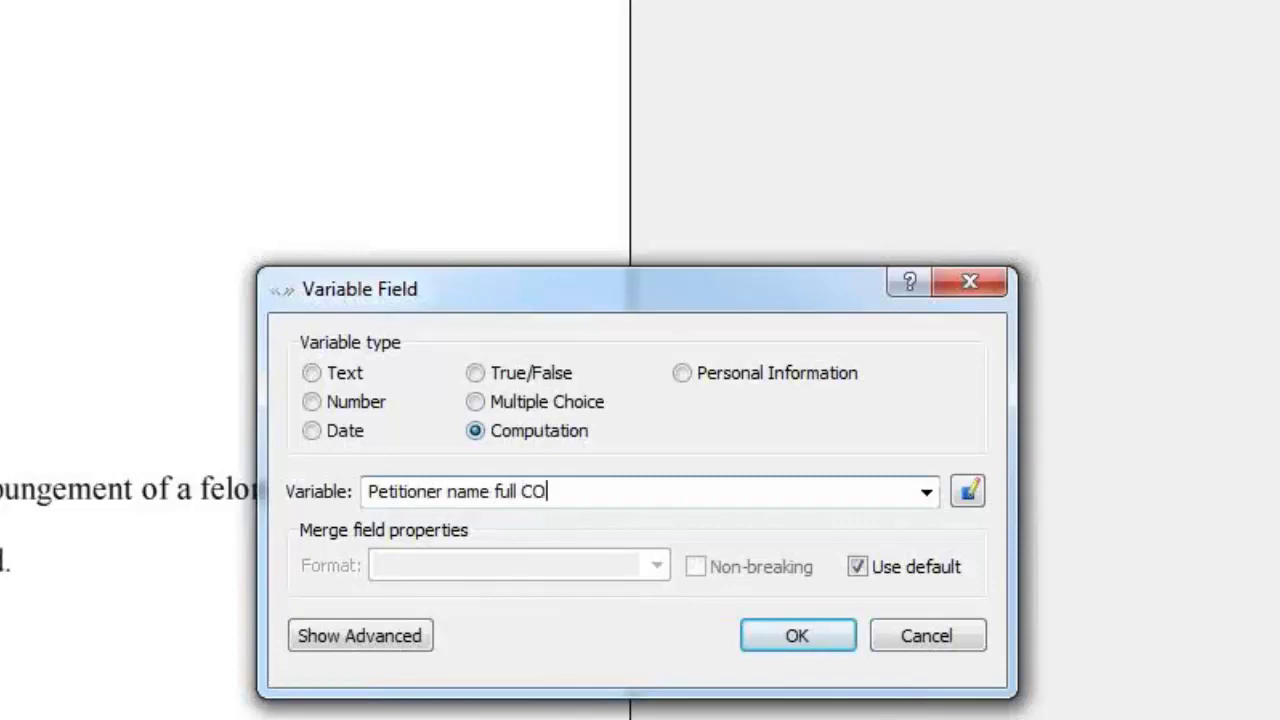
left_click(797, 636)
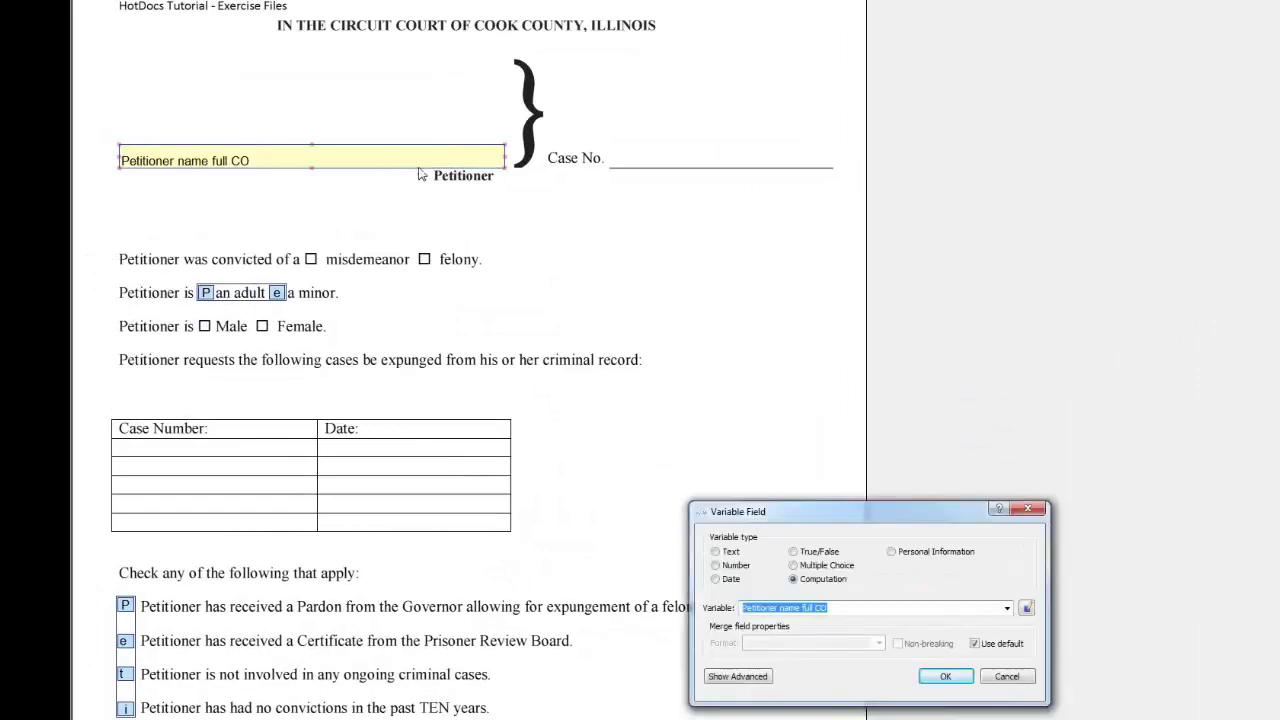
- Open the Petitioner name full CO computation for editing and create a text variable named "Petitioner name first TE" from it
left_click(1026, 607)
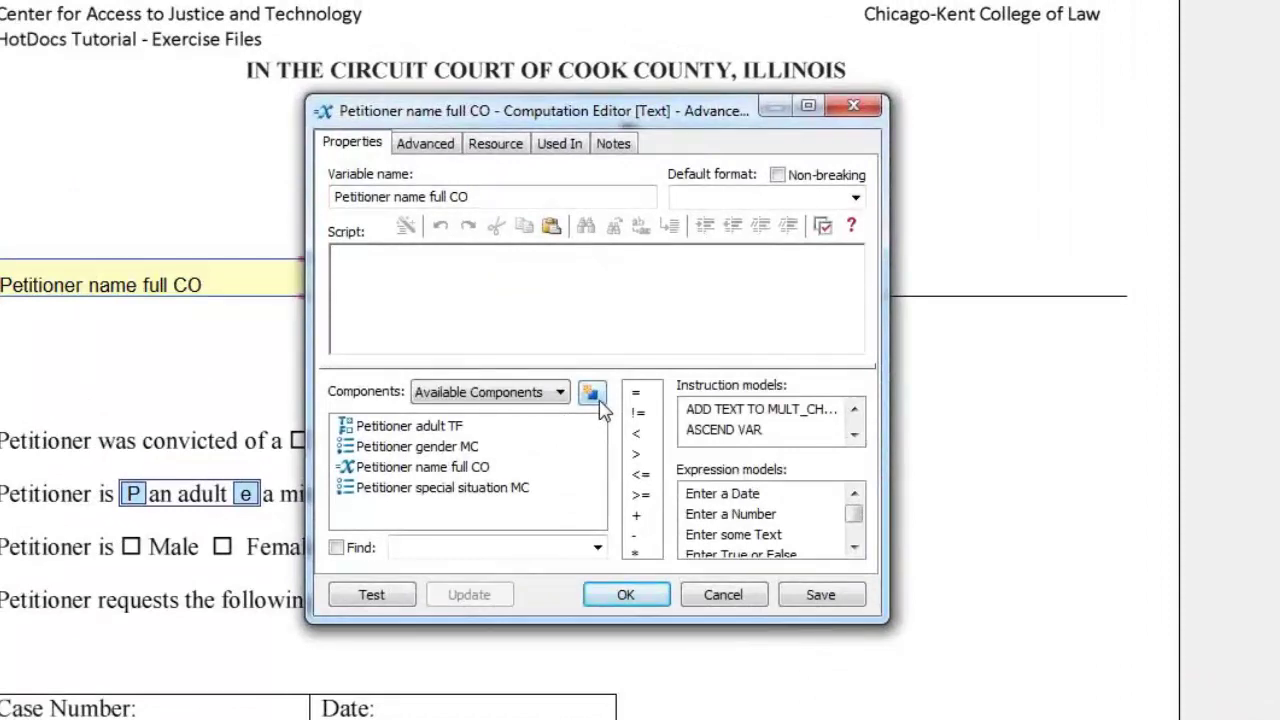
left_click(598, 400)
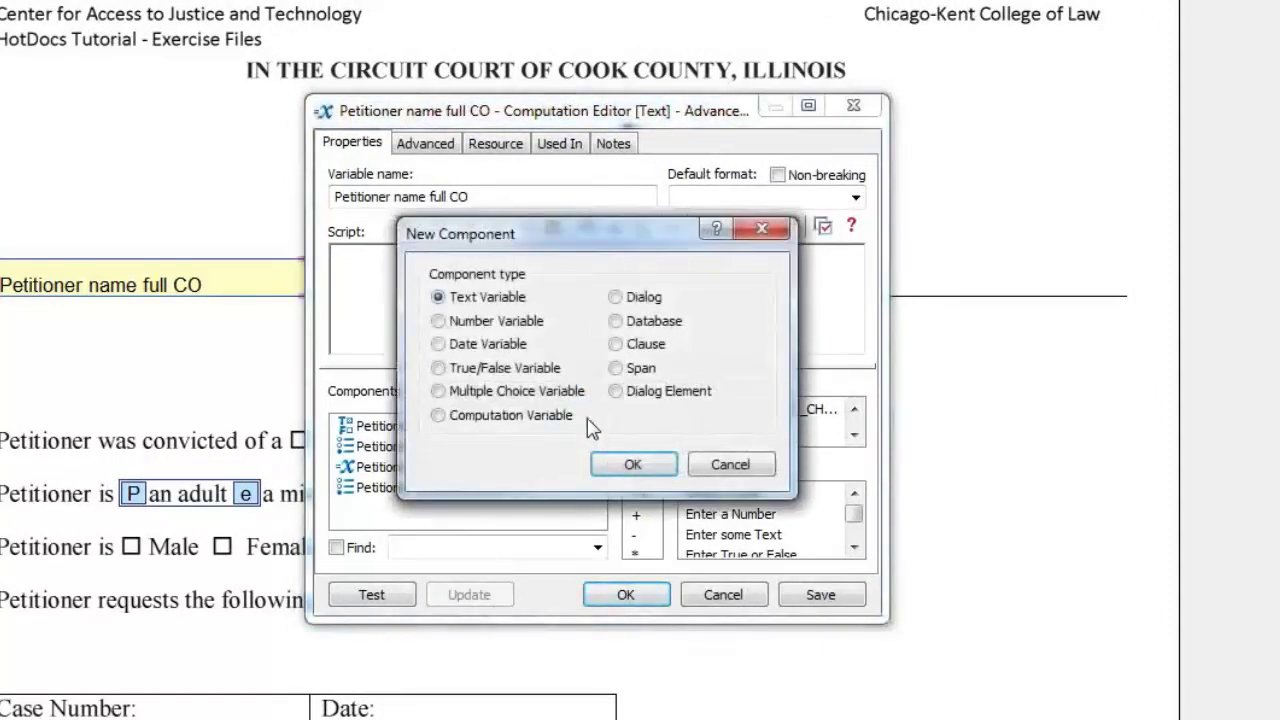
left_click(630, 466)
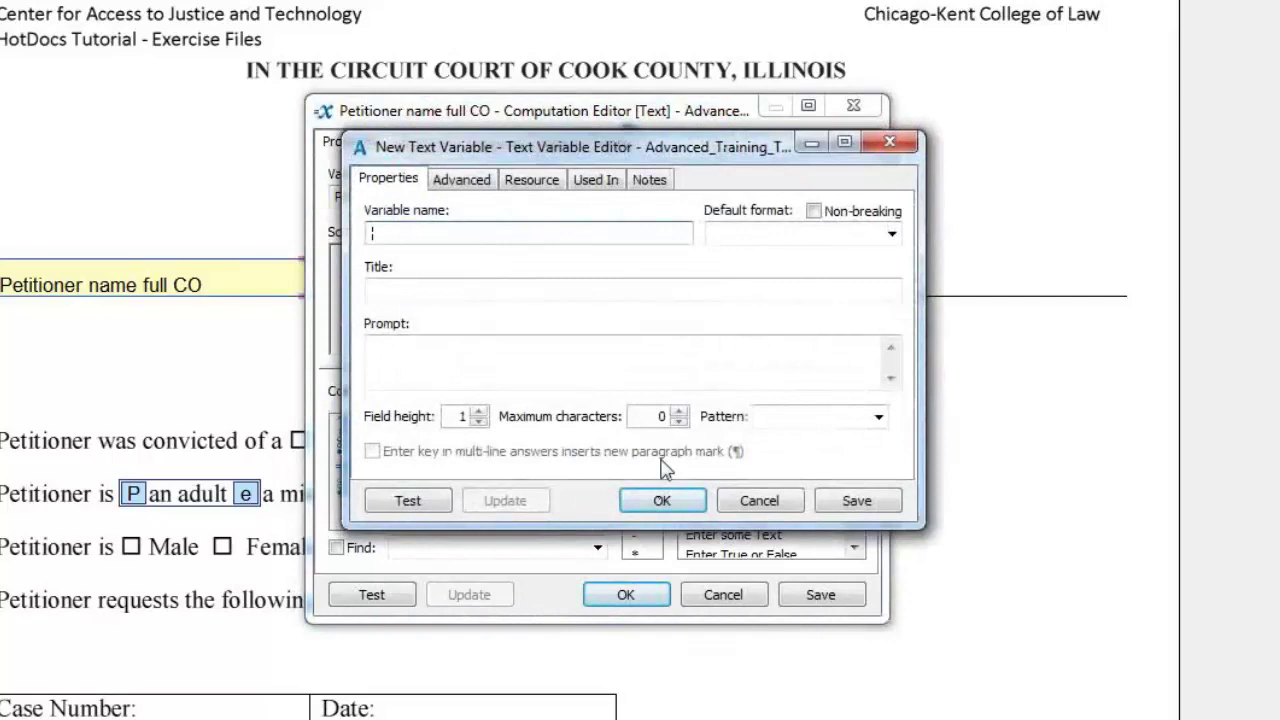
type("Petitioner name firs")
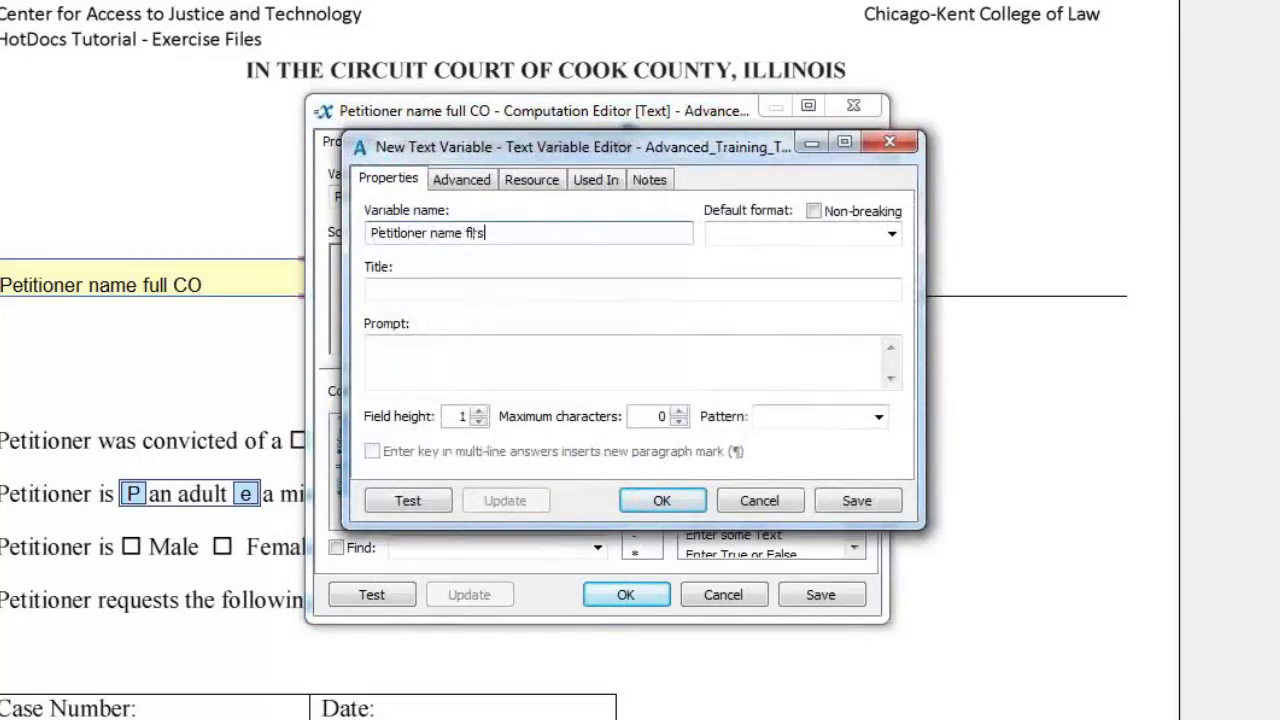
type("t TE")
left_click(660, 500)
- Create another text variable component named "Petitioner name middle TE"
left_click(594, 391)
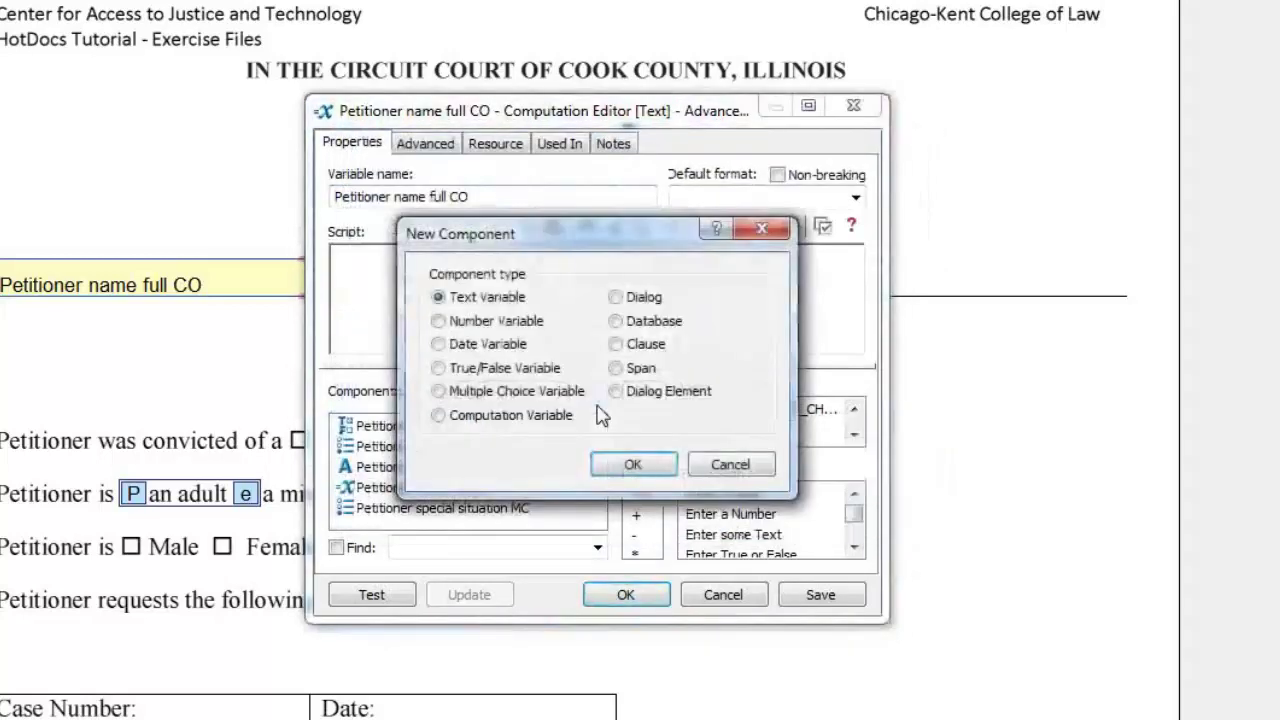
left_click(640, 464)
type("Peti")
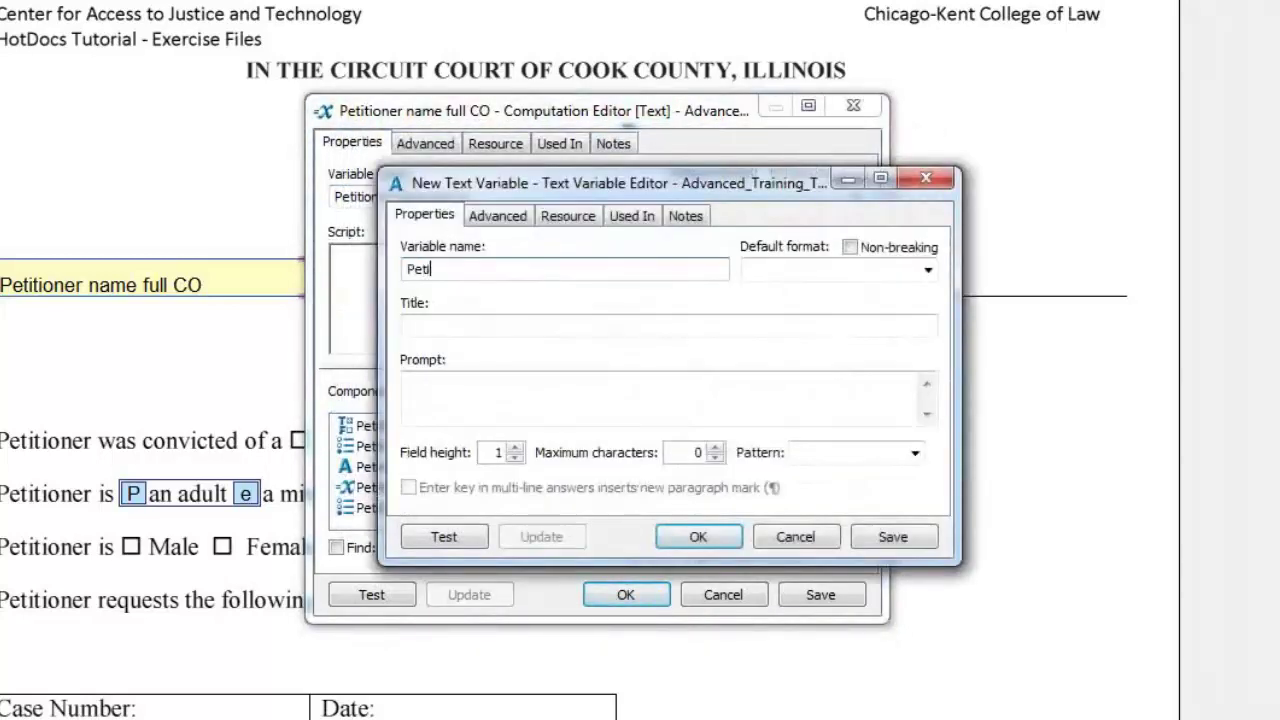
type("tioner name m")
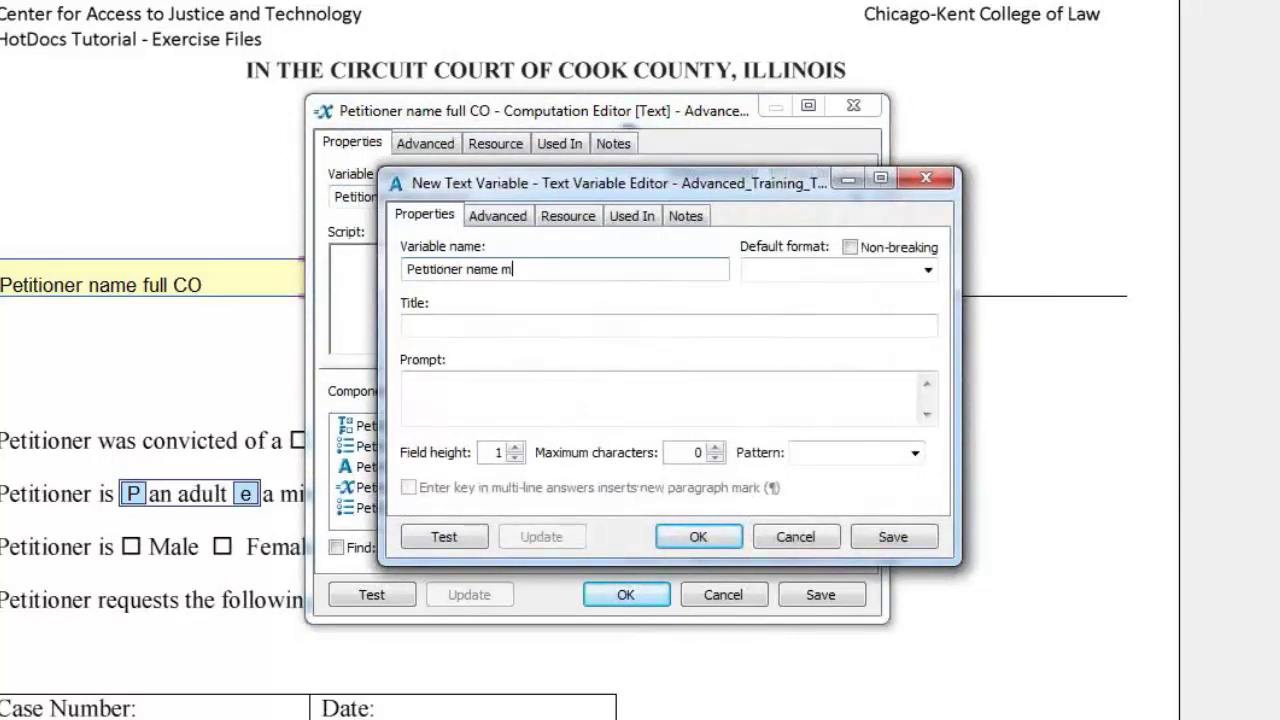
type("iddel")
key("BackSpace")
key("BackSpace")
type("le TE")
left_click(698, 536)
- Create a text variable component named "Petitioner name last TE"
left_click(597, 396)
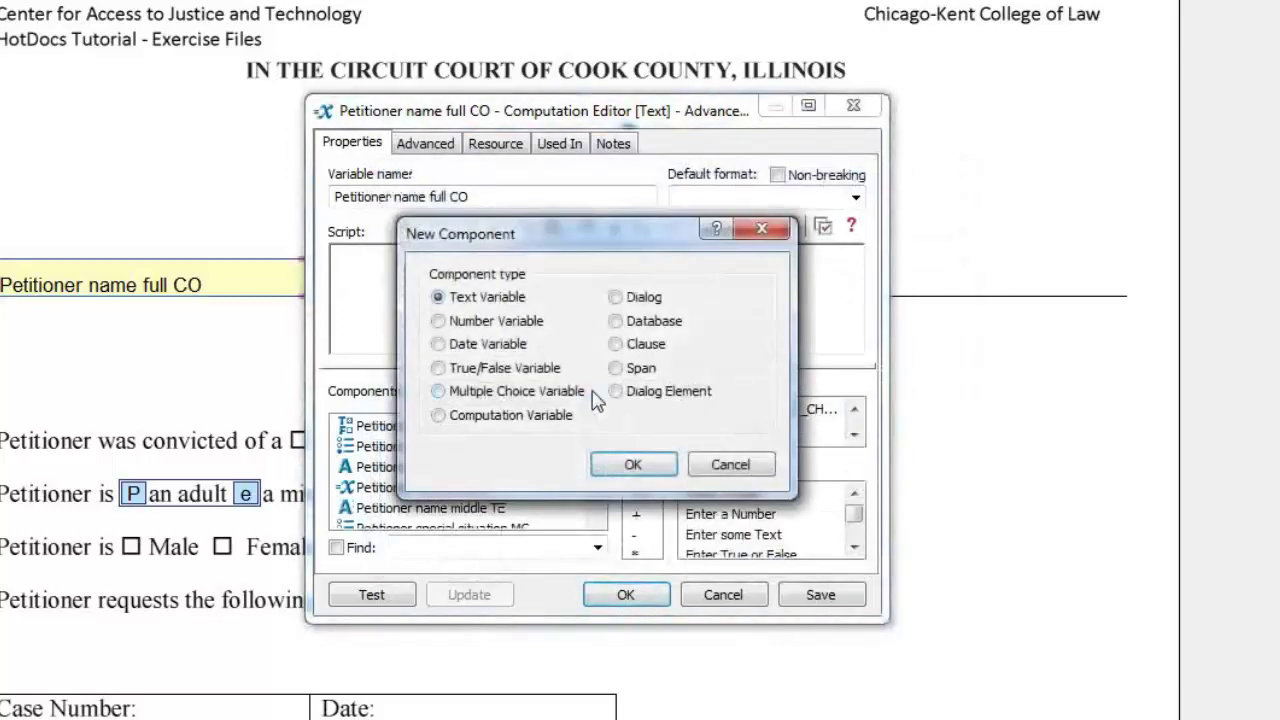
left_click(633, 464)
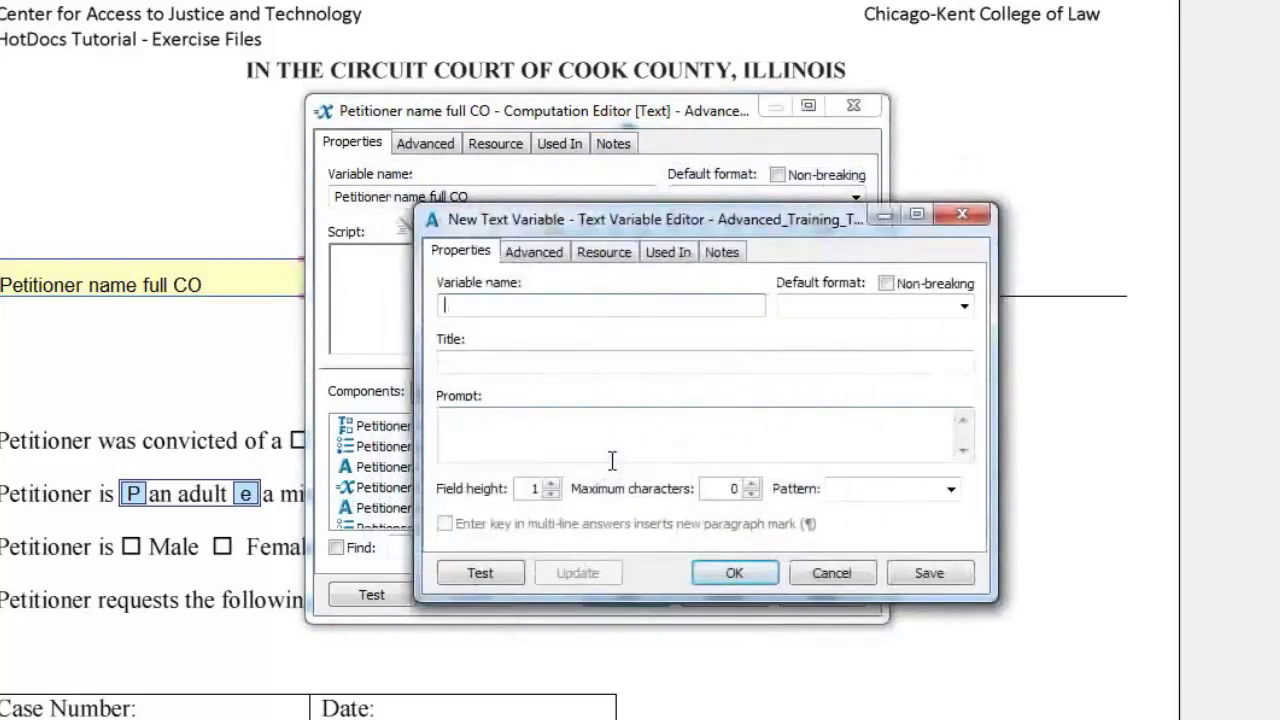
type("Petitioner name last TE")
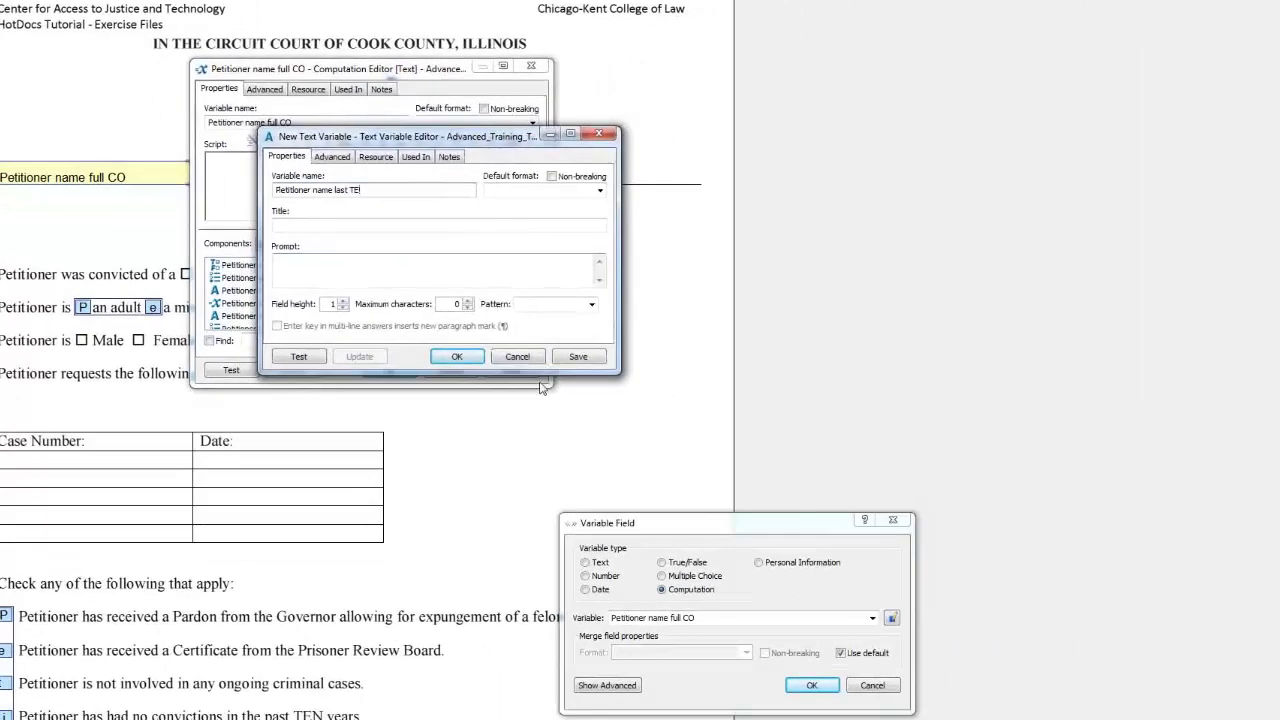
left_click(456, 356)
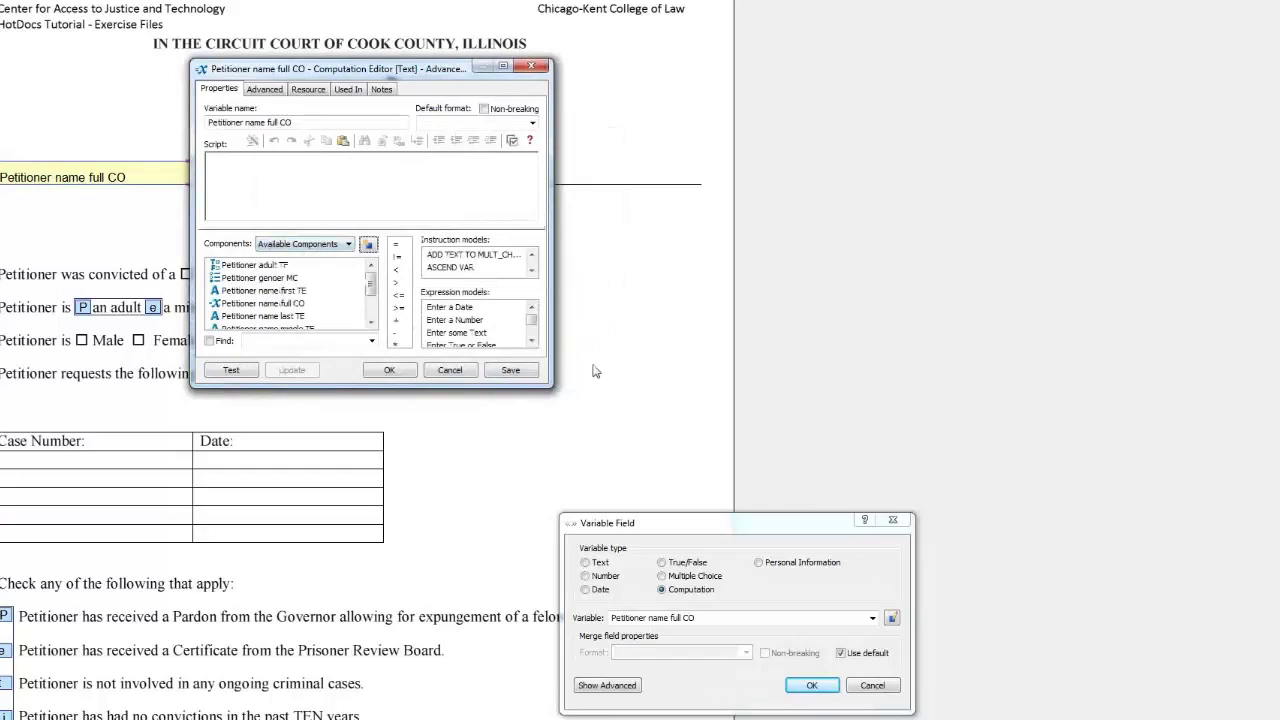
- Enlarge the Computation Editor and start the script with the condition IF ANSWERED( Petitioner name middle TE )
left_click_drag(553, 387, 1172, 596)
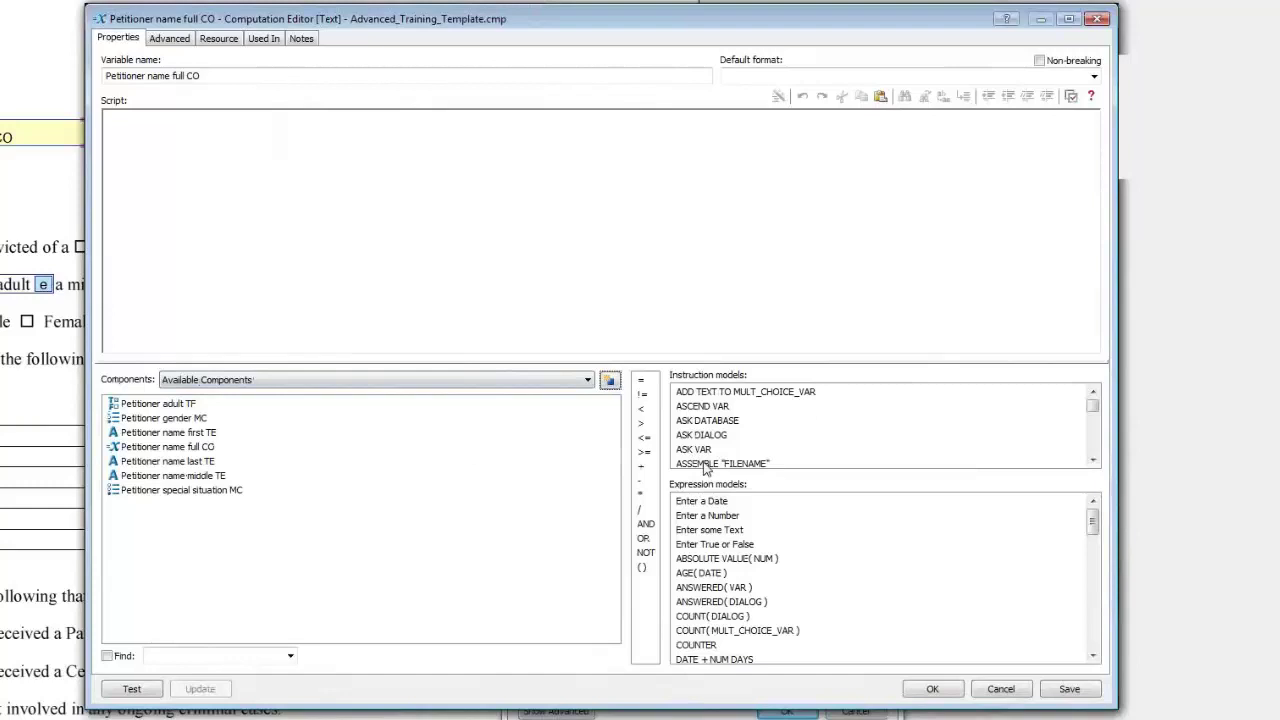
scroll(720, 500, "down", 10)
scroll(1094, 418, "down", 5)
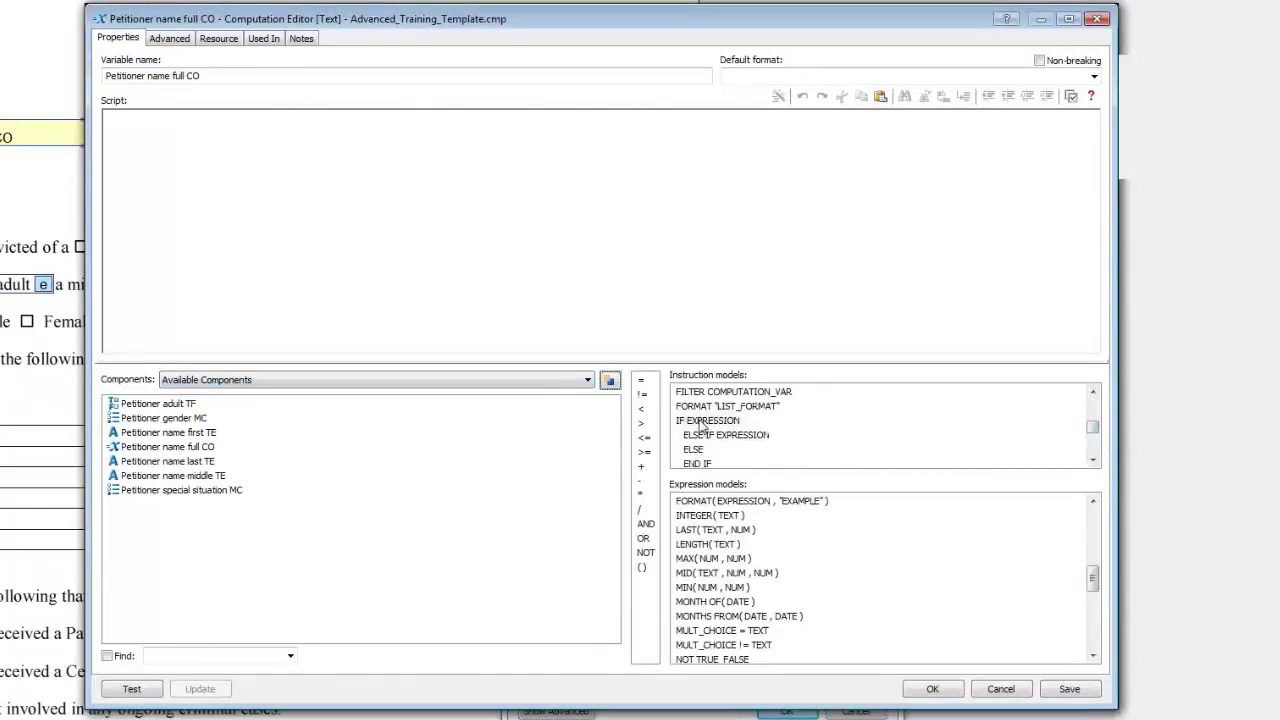
left_click_drag(703, 427, 277, 206)
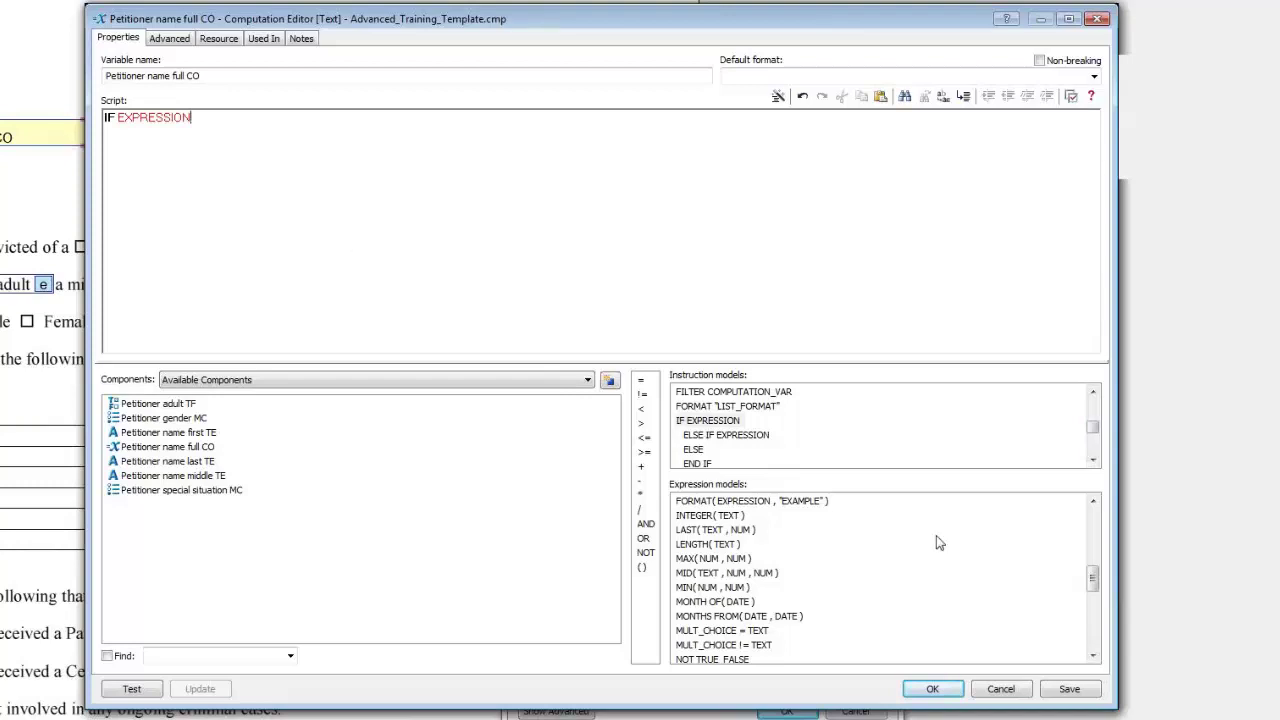
left_click_drag(1092, 578, 1108, 518)
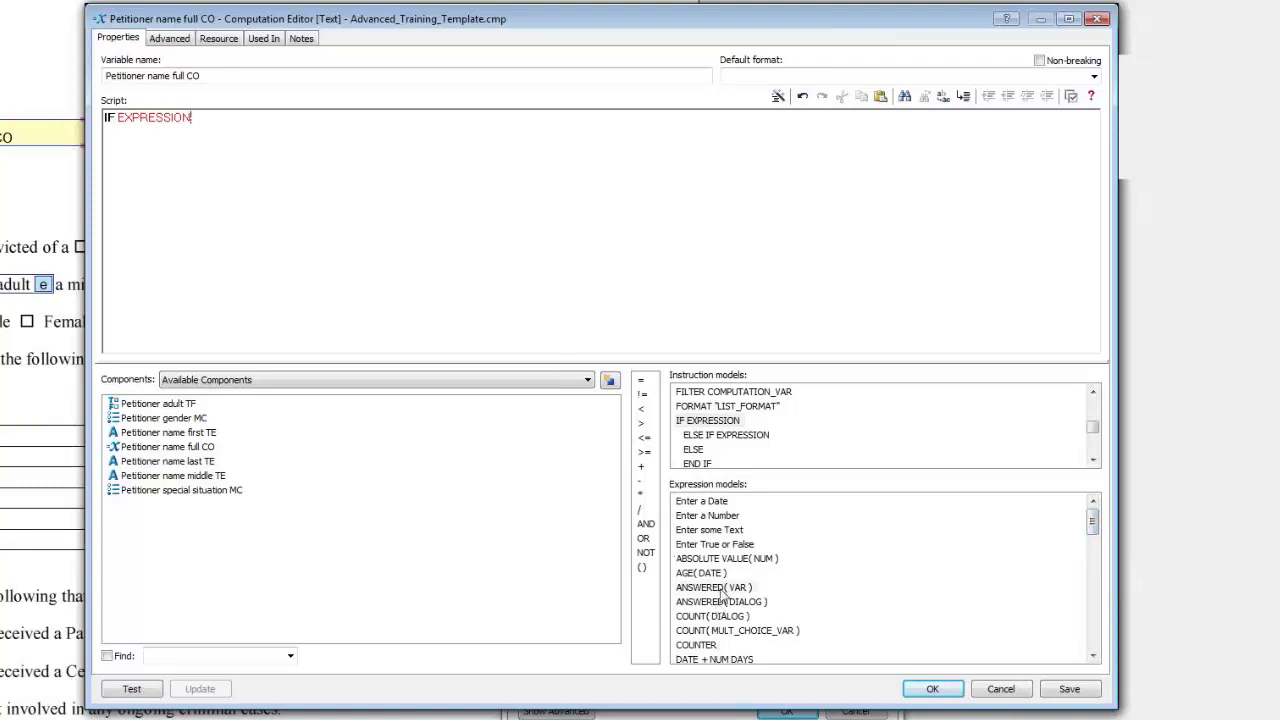
left_click_drag(722, 597, 155, 138)
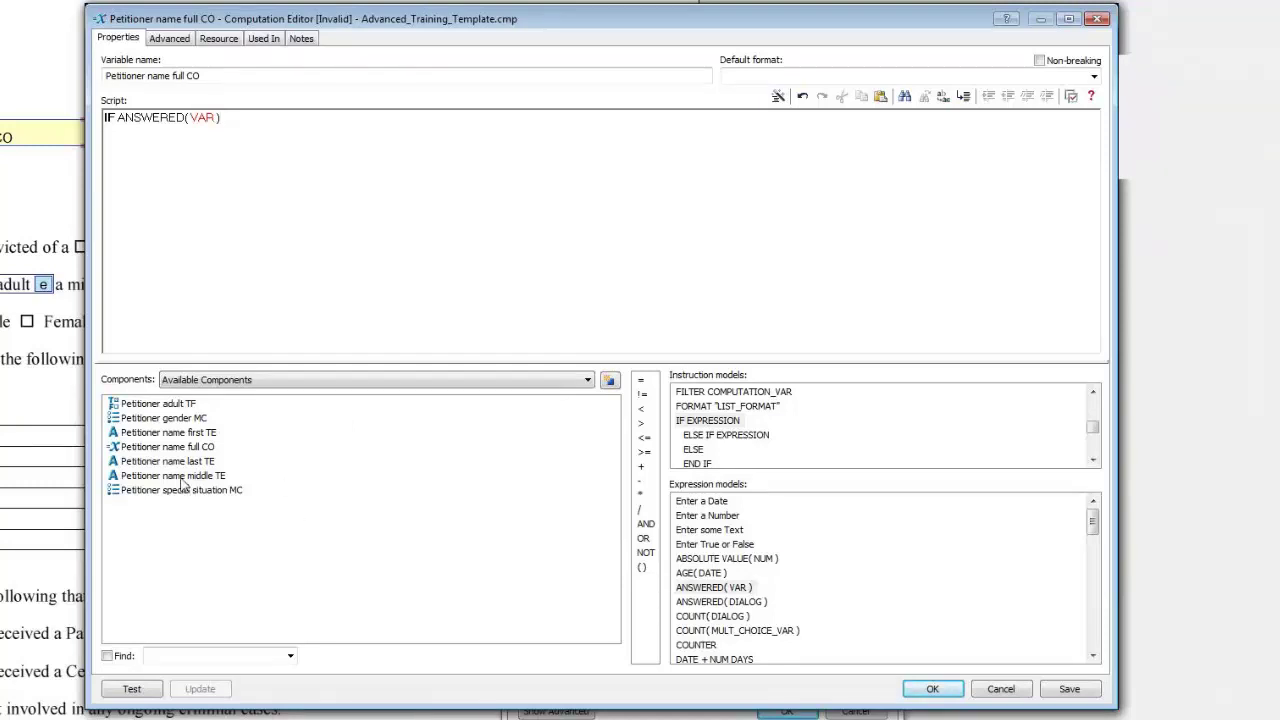
left_click_drag(183, 485, 186, 293)
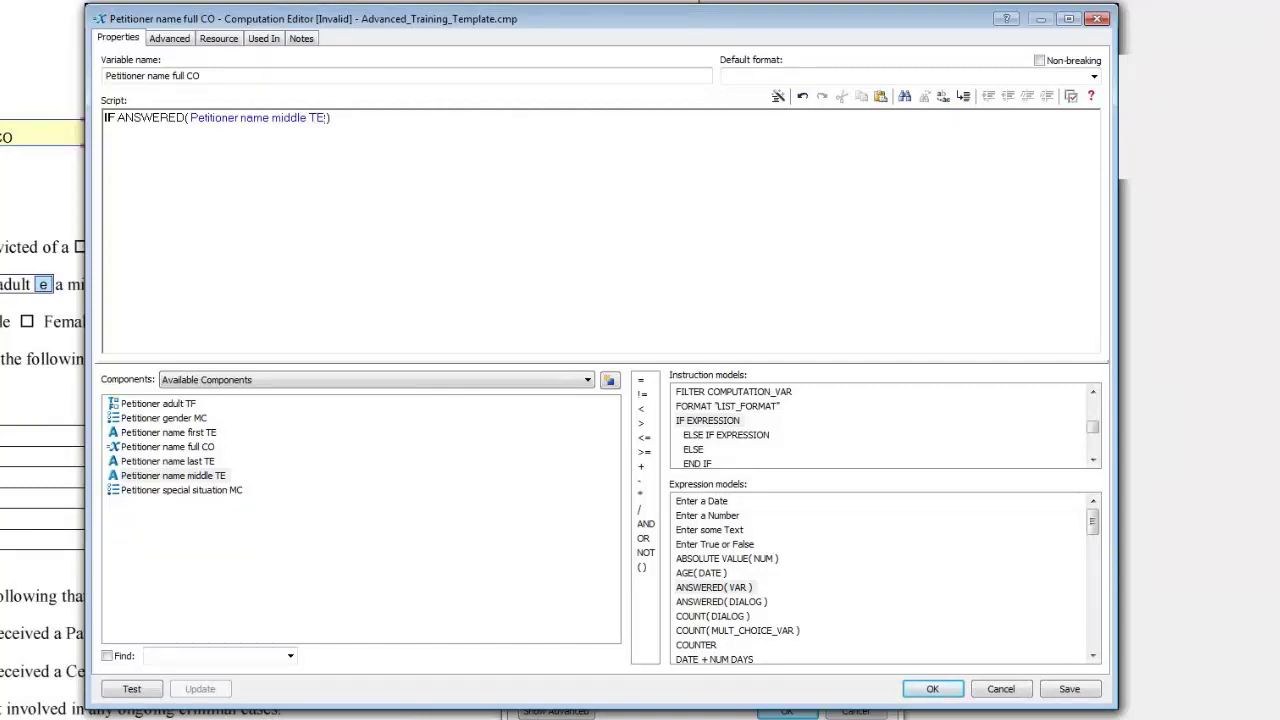
- Below the IF condition, add Petitioner name first TE + " " + Petitioner name middle TE + " " + Petitioner name last TE
key("Return")
left_click_drag(181, 436, 282, 265)
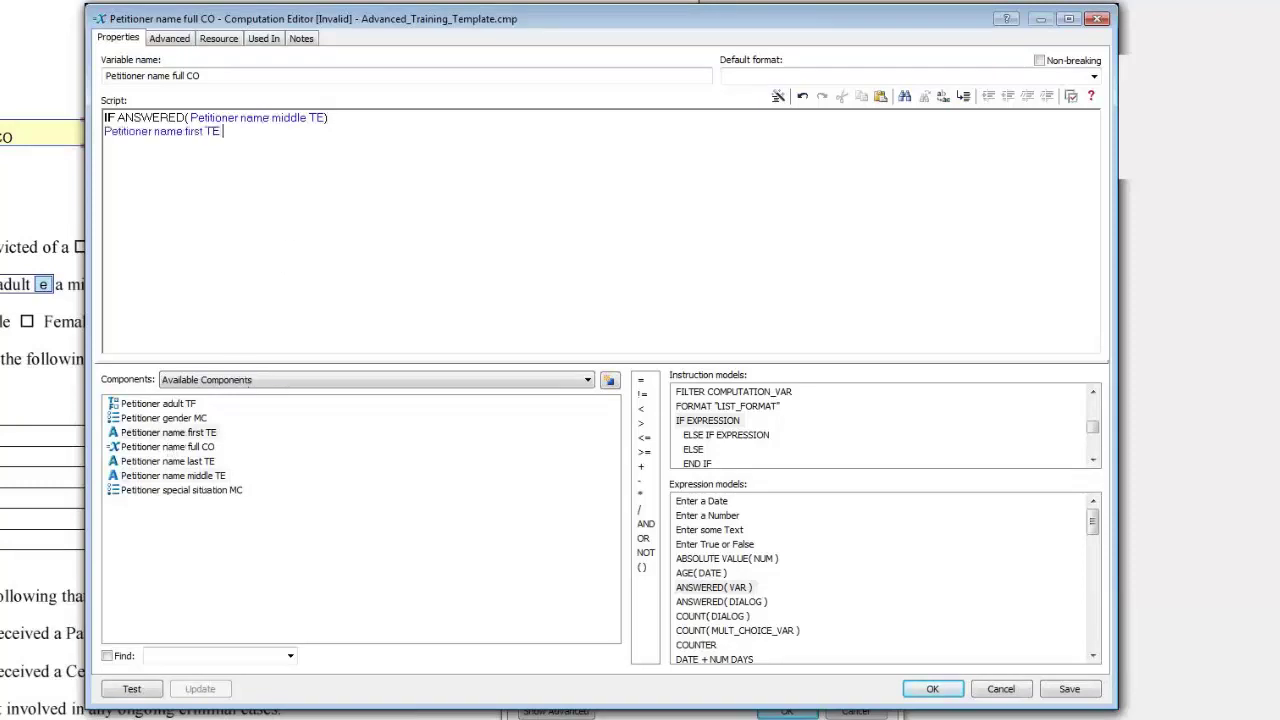
type("+ \" \" +")
left_click_drag(190, 476, 476, 290)
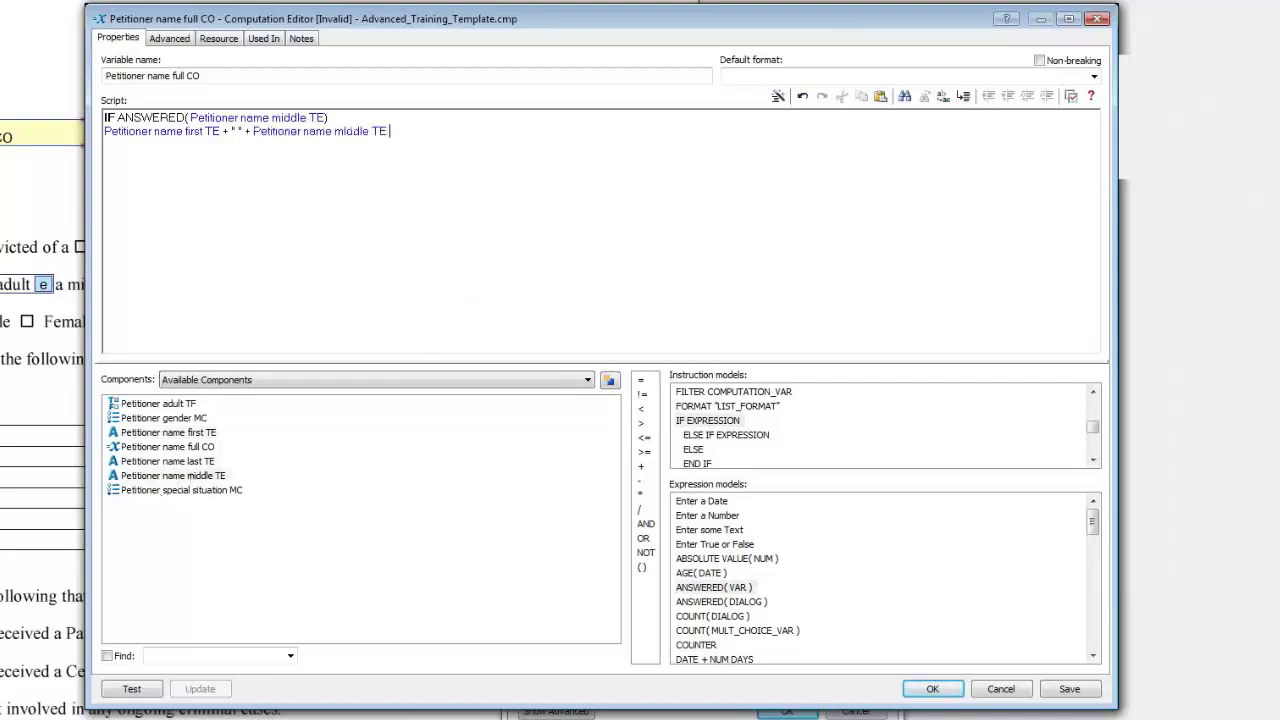
type("+ \" \" +")
left_click_drag(217, 467, 543, 286)
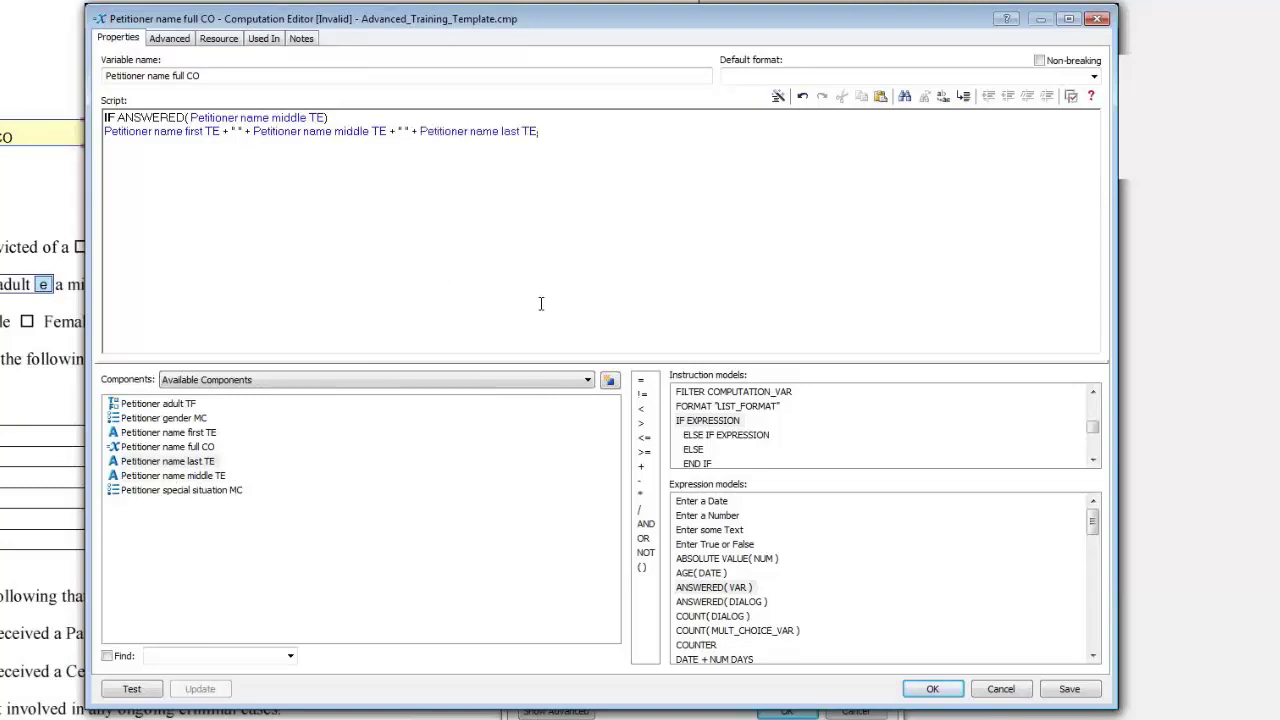
- Add an ELSE branch with Petitioner name first TE + " " + Petitioner name last TE, close it with END IF, and accept the computation and field
type("ELSE")
left_click_drag(180, 434, 228, 330)
type("+ \" \" +")
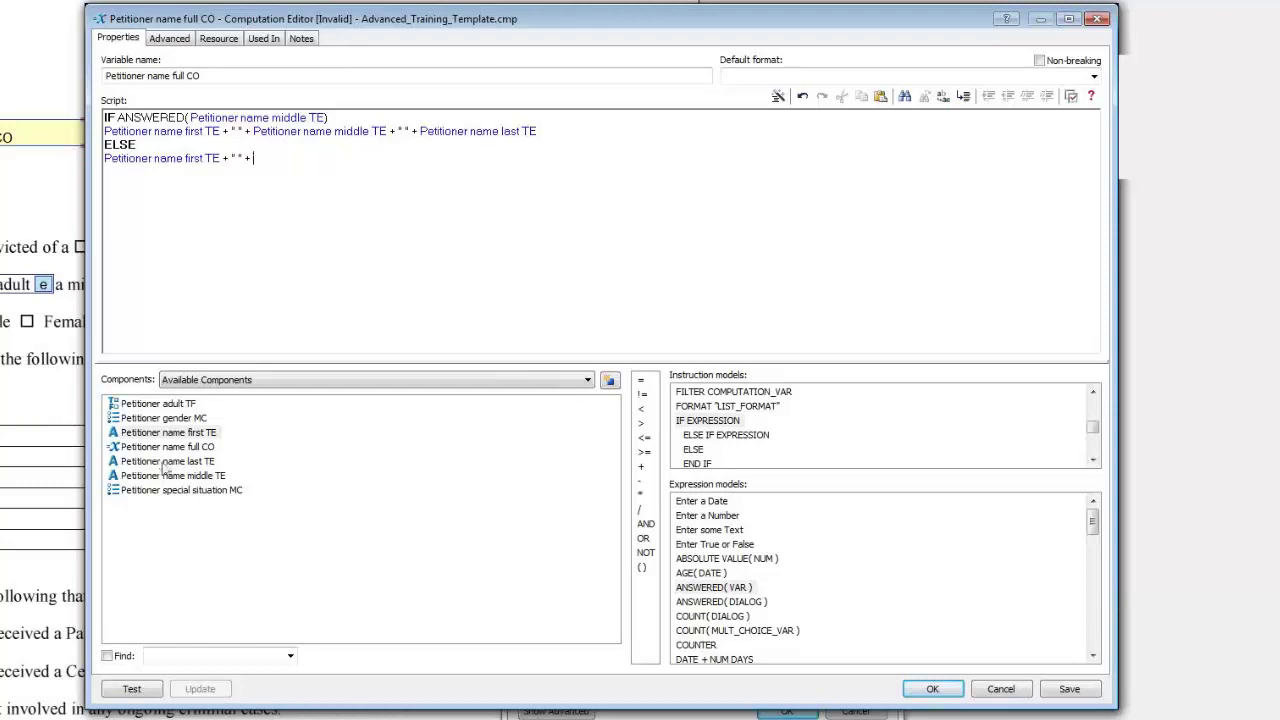
left_click_drag(186, 462, 375, 328)
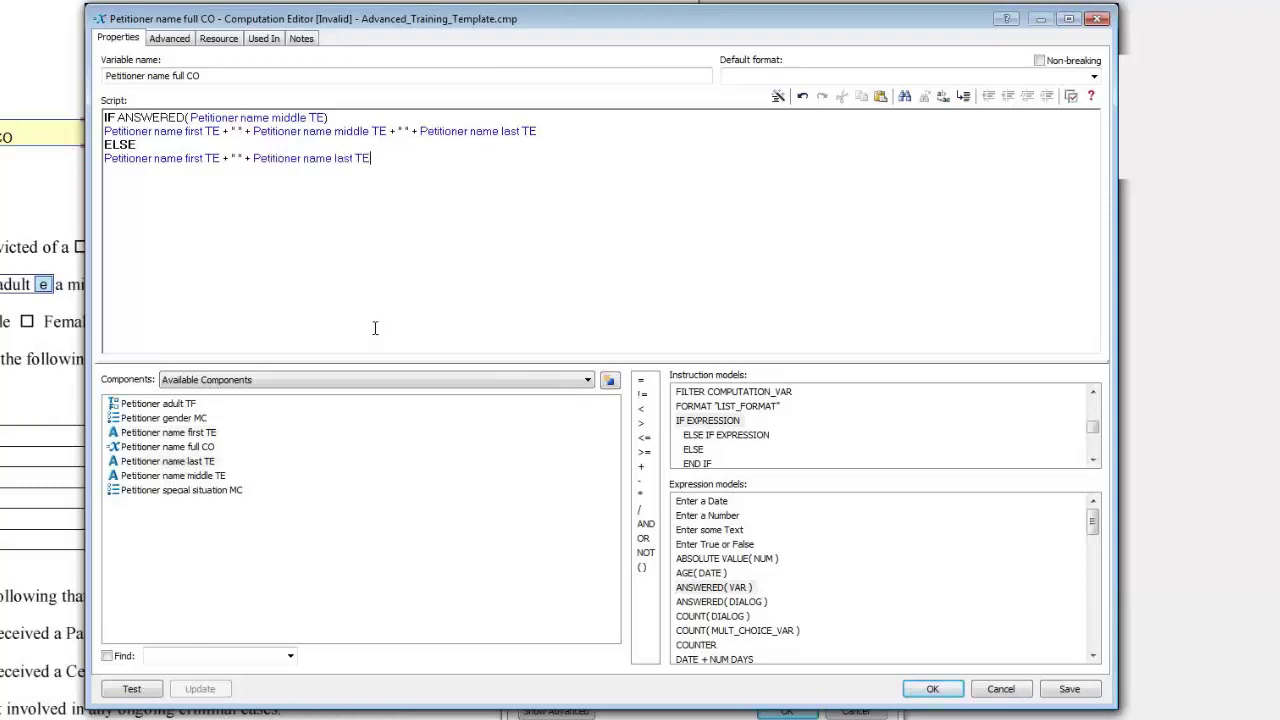
type("END IF")
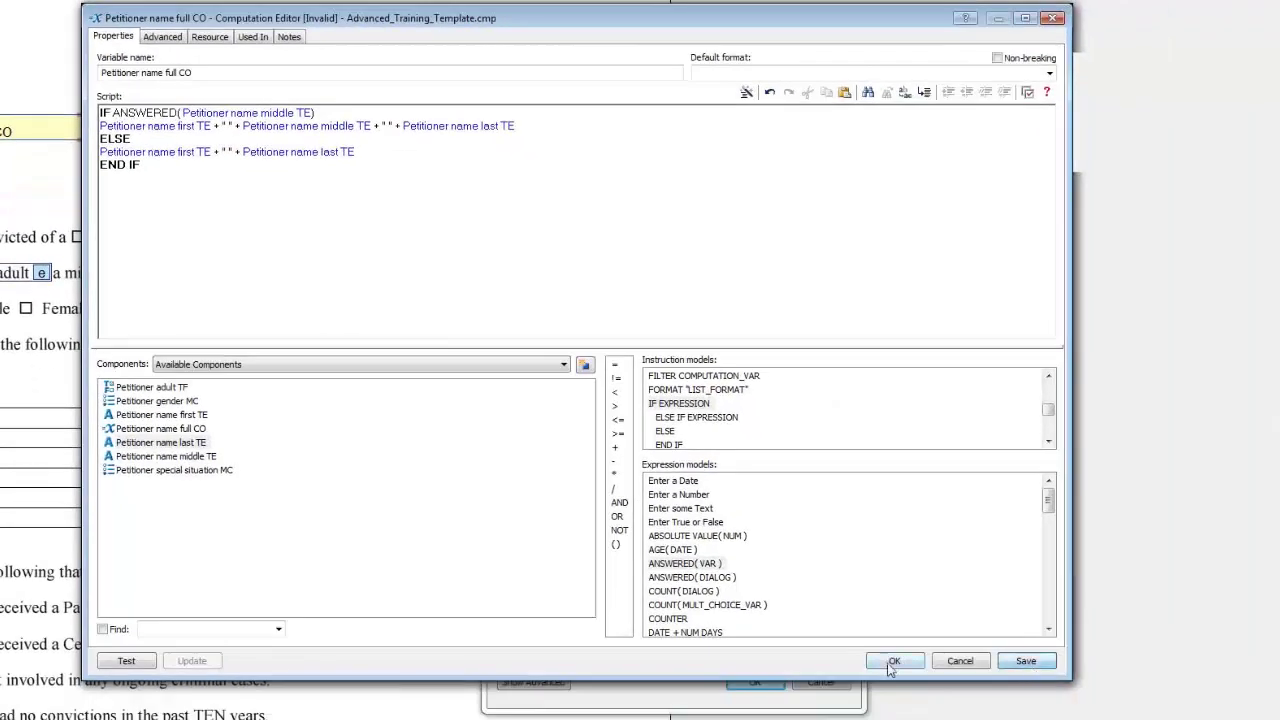
left_click(892, 662)
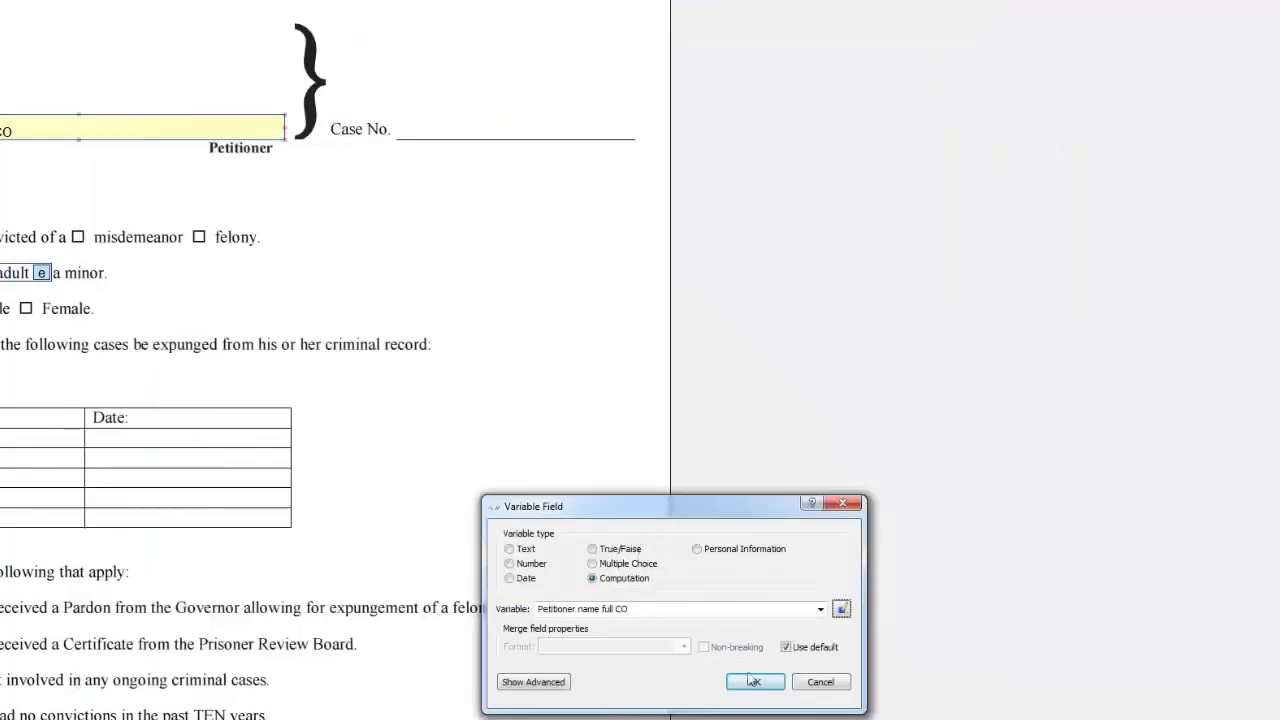
left_click(750, 680)
- Test the template's interview, viewing the Petitioner name first TE and Petitioner name last TE questions
left_click(365, 51)
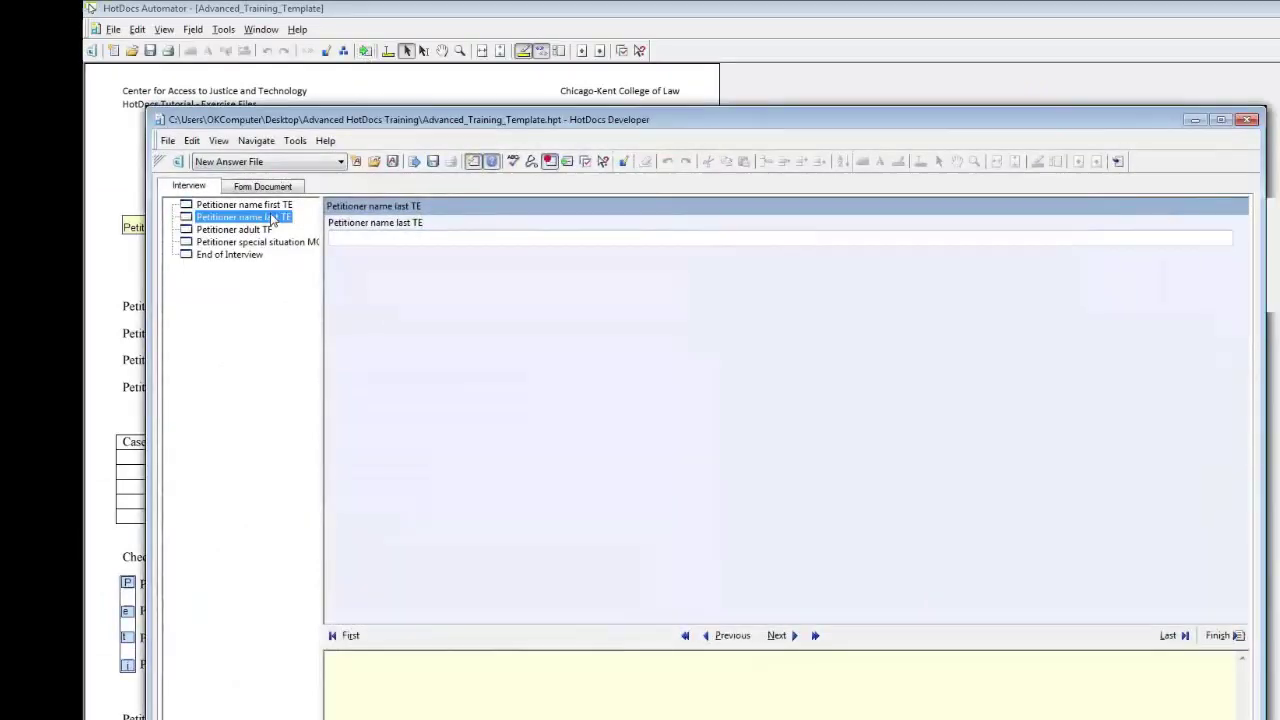
left_click(272, 205)
left_click(272, 218)
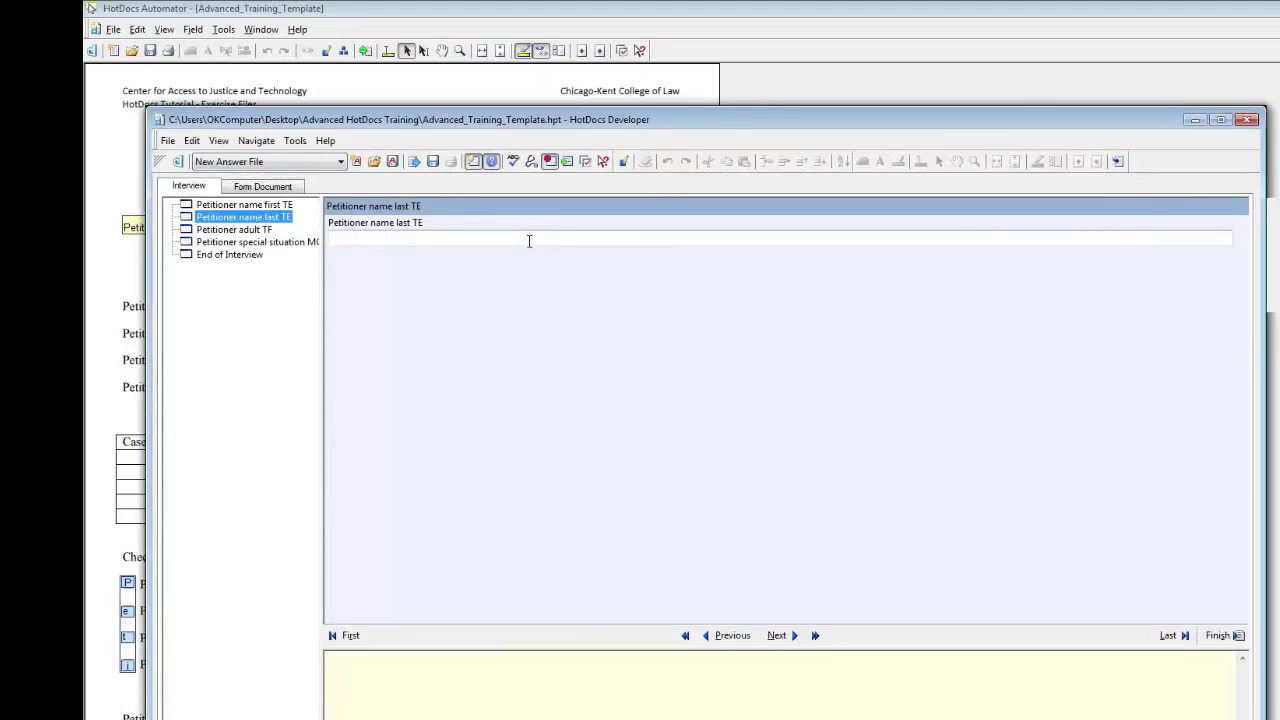
left_click(1249, 119)
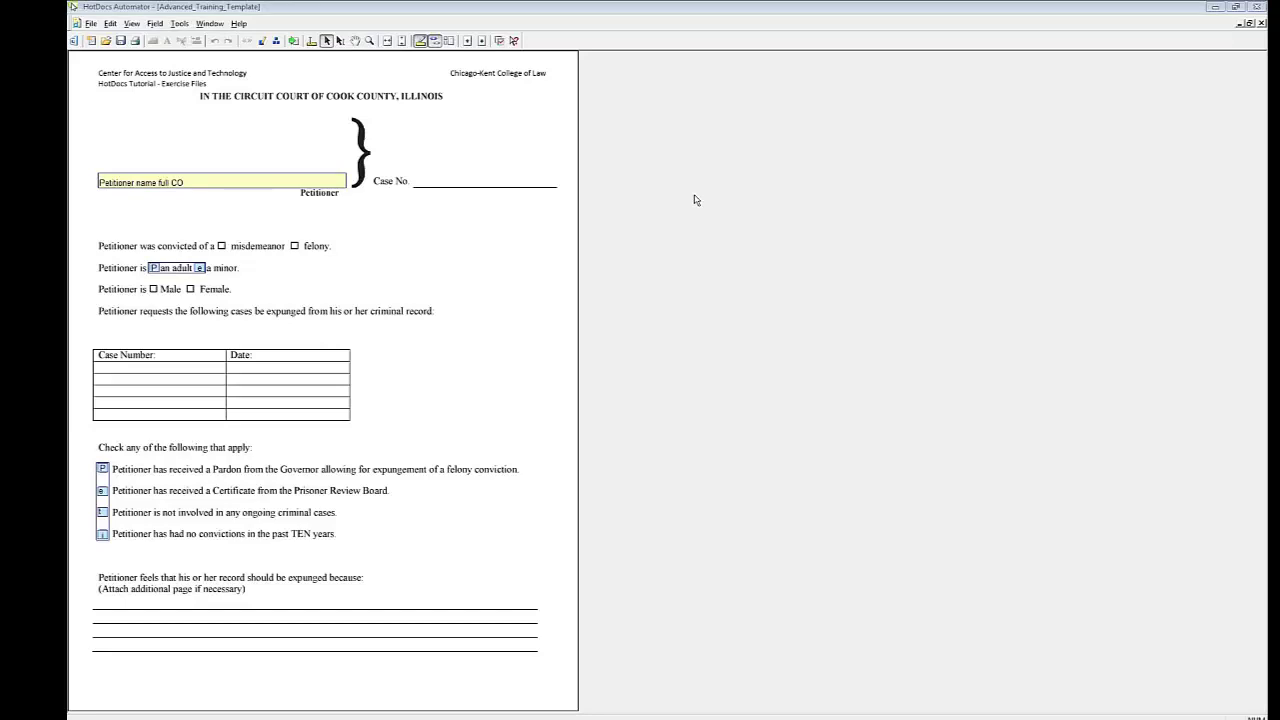
- Switch to HotDocs Developer and create a new library with the file name and title Expungement
left_click(831, 162)
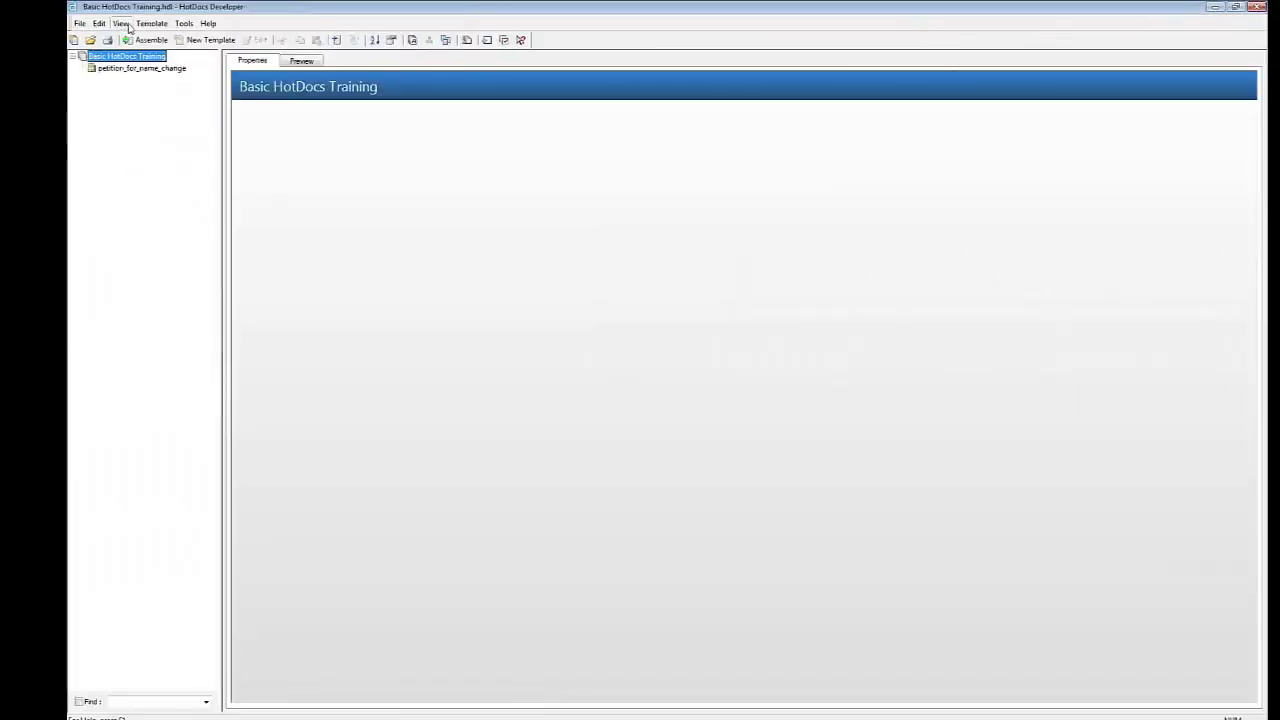
left_click(73, 40)
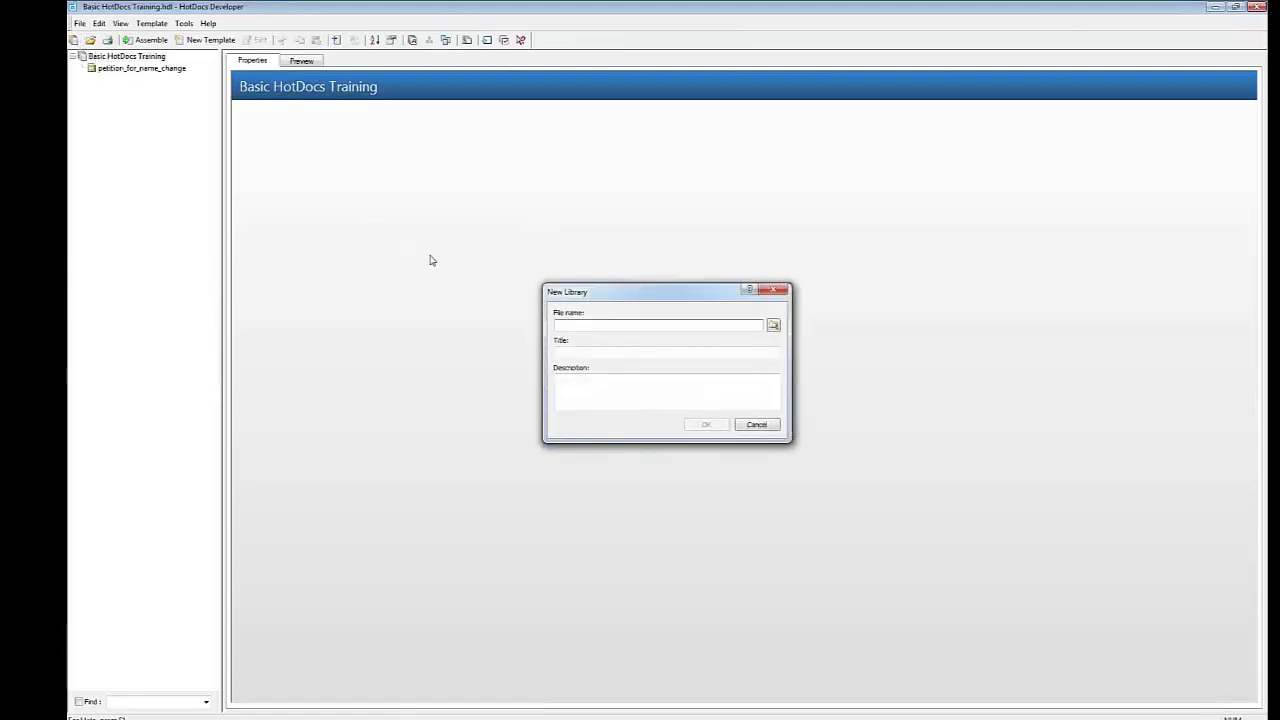
type("Expungement")
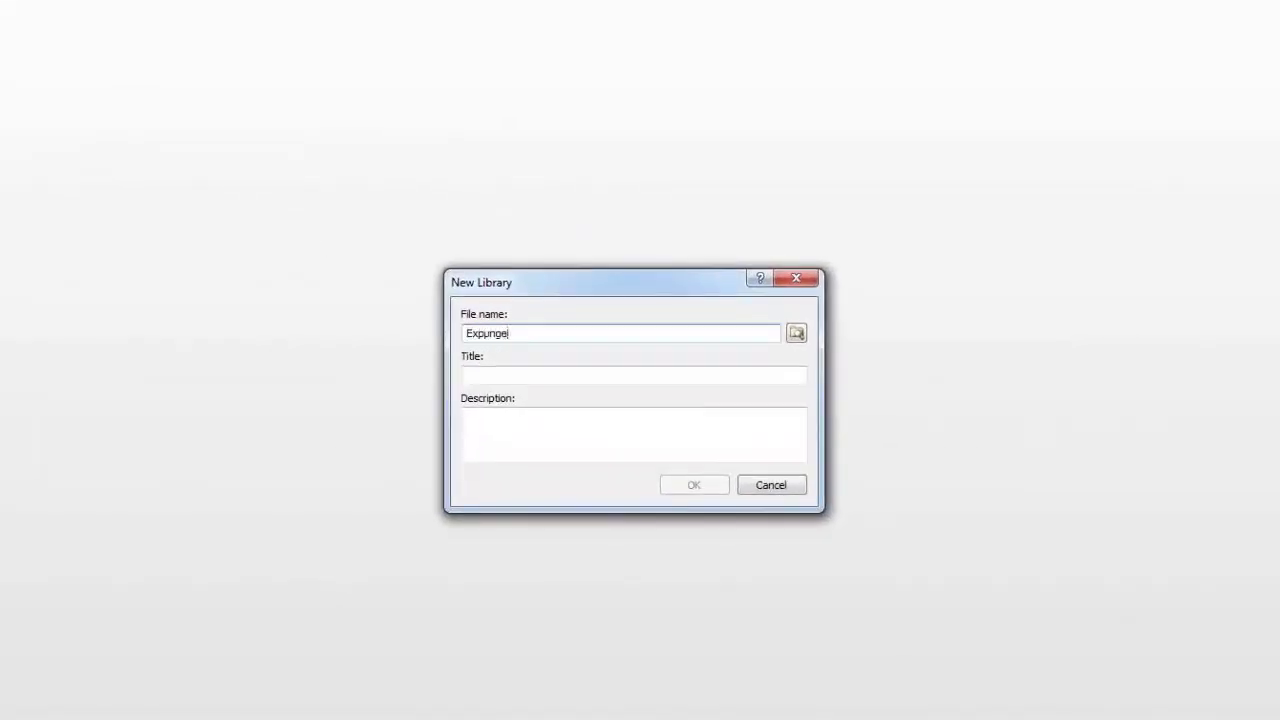
key("Tab")
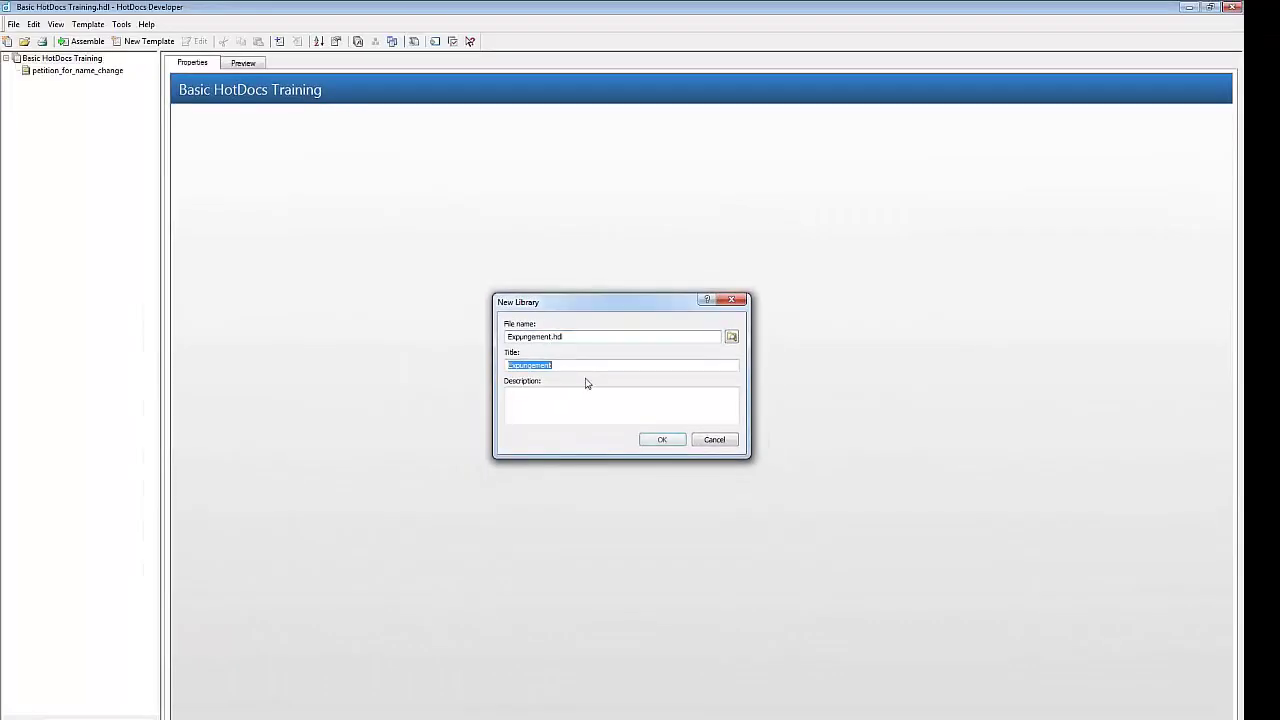
left_click(674, 490)
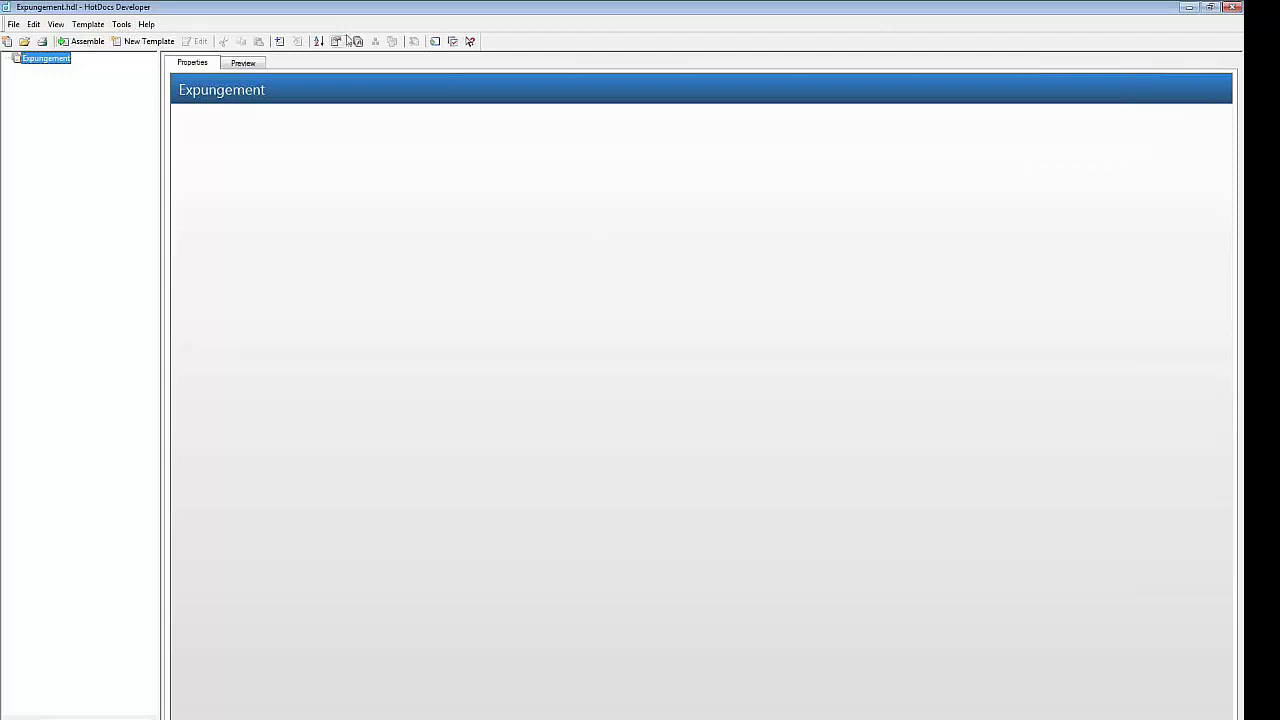
- Add the form templates Addendum and Advanced_Training_Template from the desktop folder Advanced HotDocs Training to the Expungement library
left_click(280, 42)
left_click(545, 318)
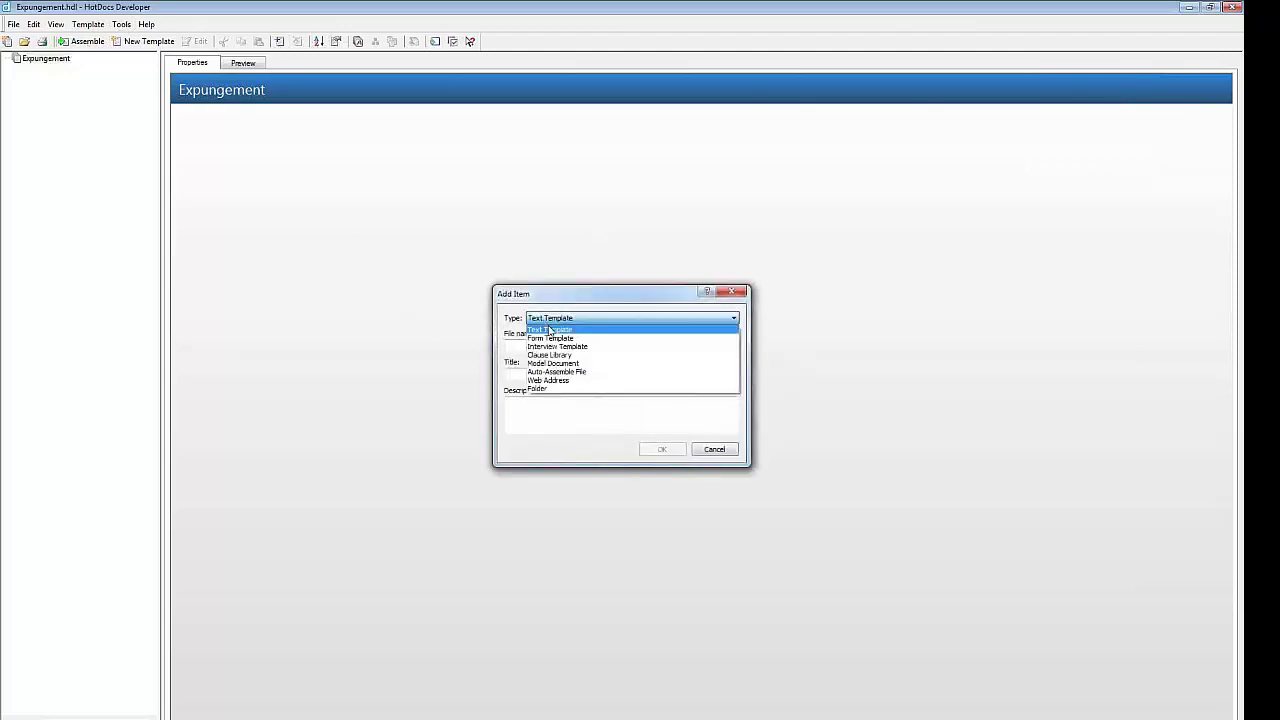
left_click(550, 338)
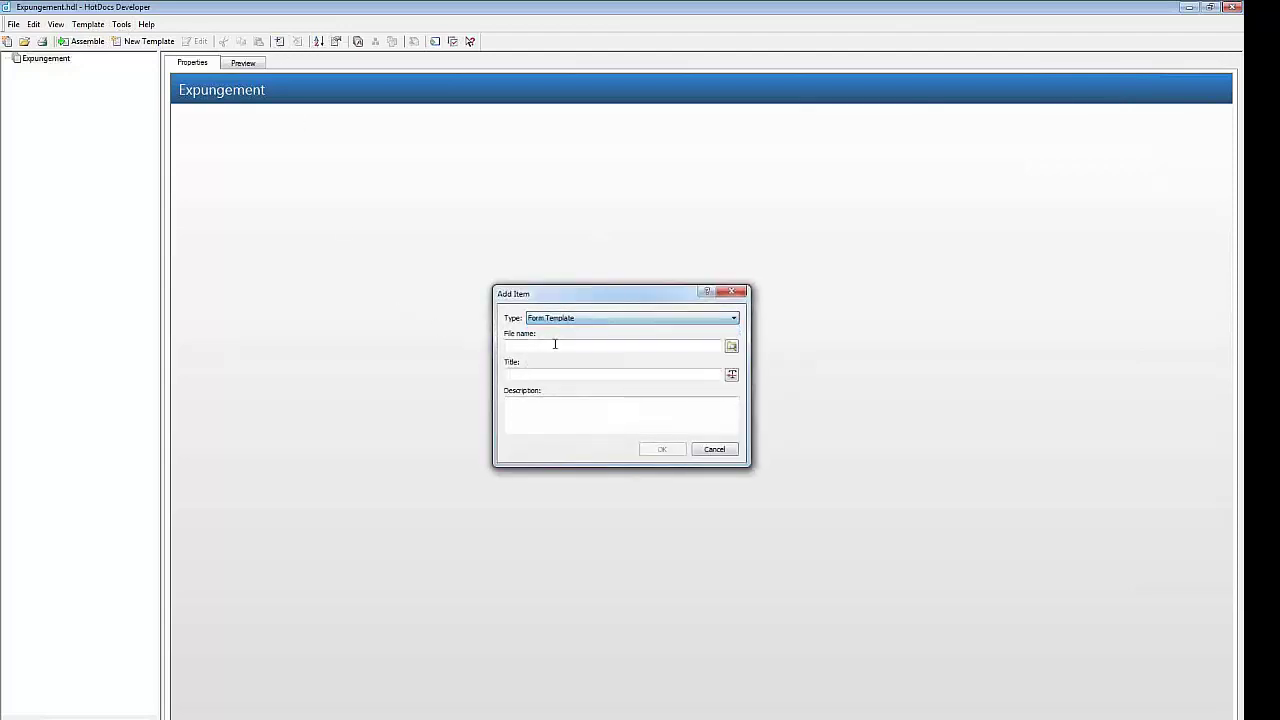
left_click(732, 348)
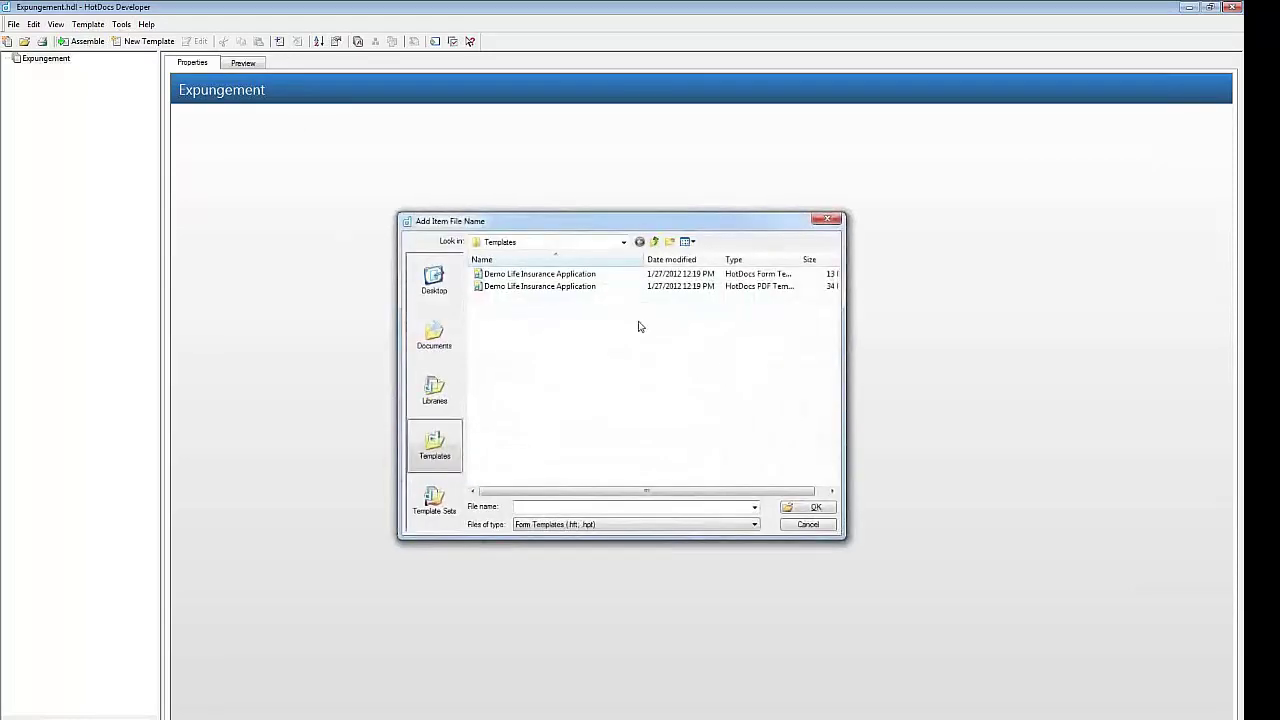
left_click(434, 278)
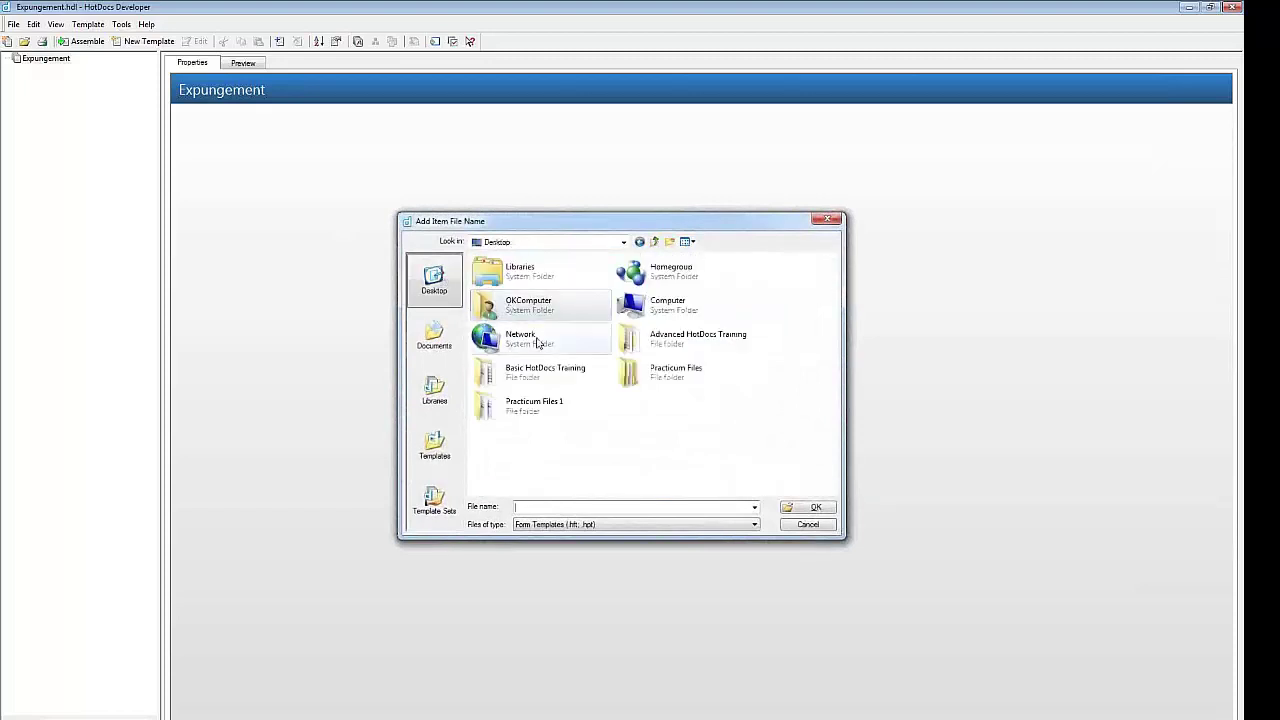
double_click(658, 348)
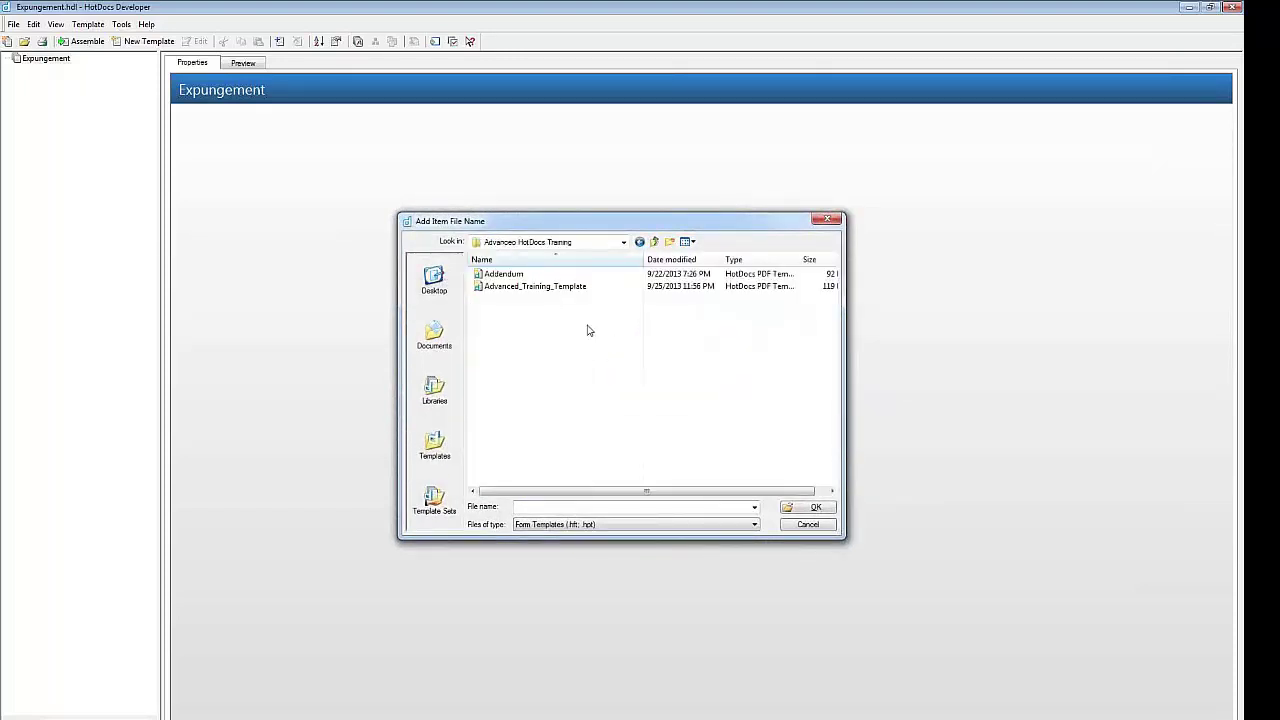
left_click_drag(590, 330, 495, 266)
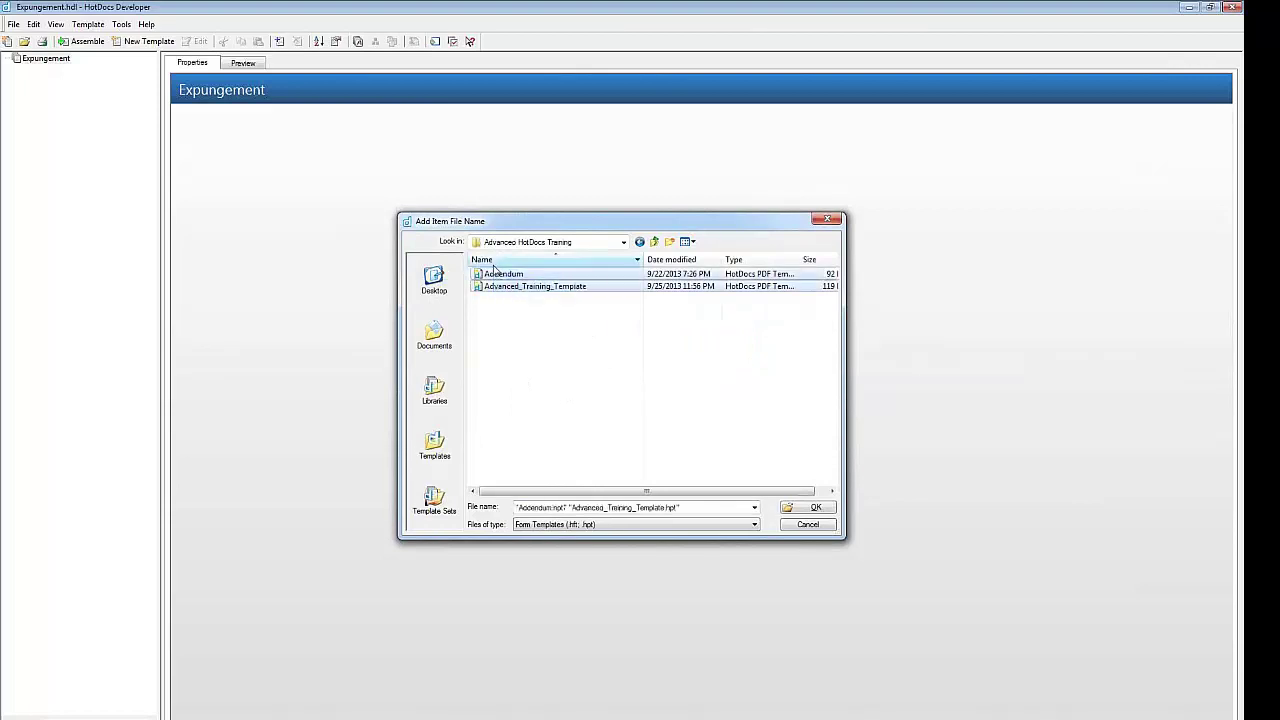
left_click(816, 508)
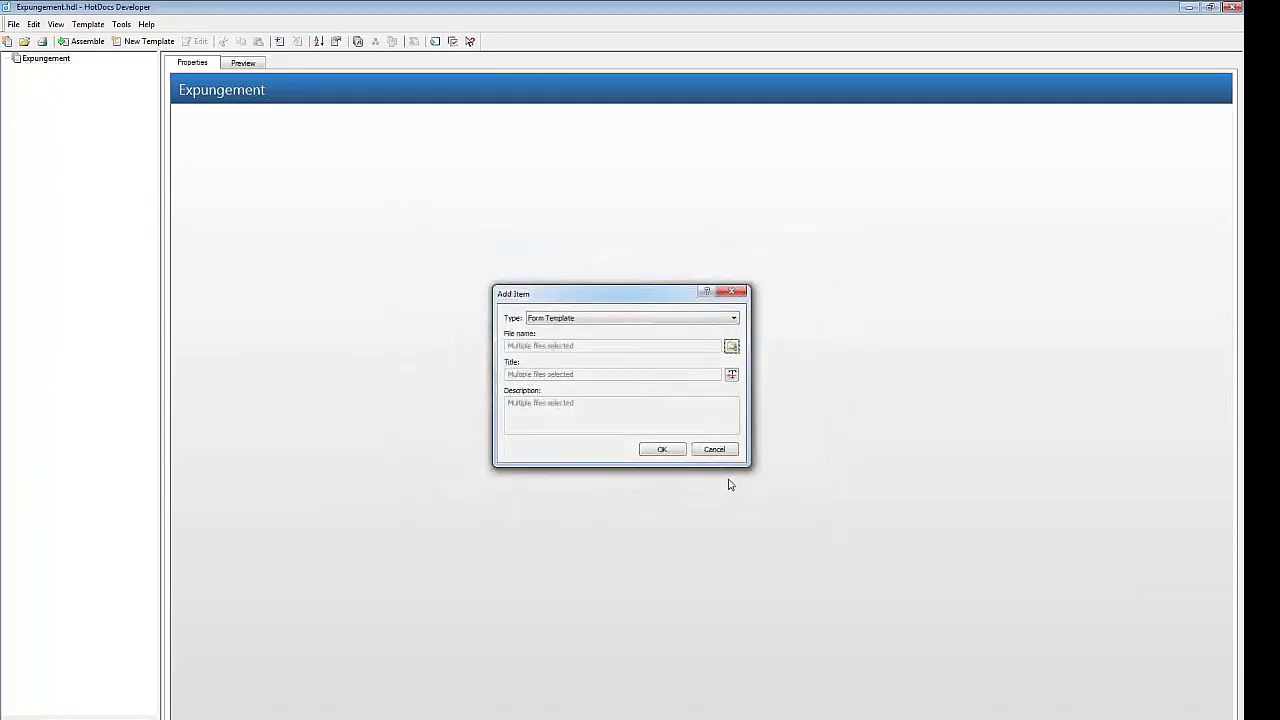
left_click(650, 450)
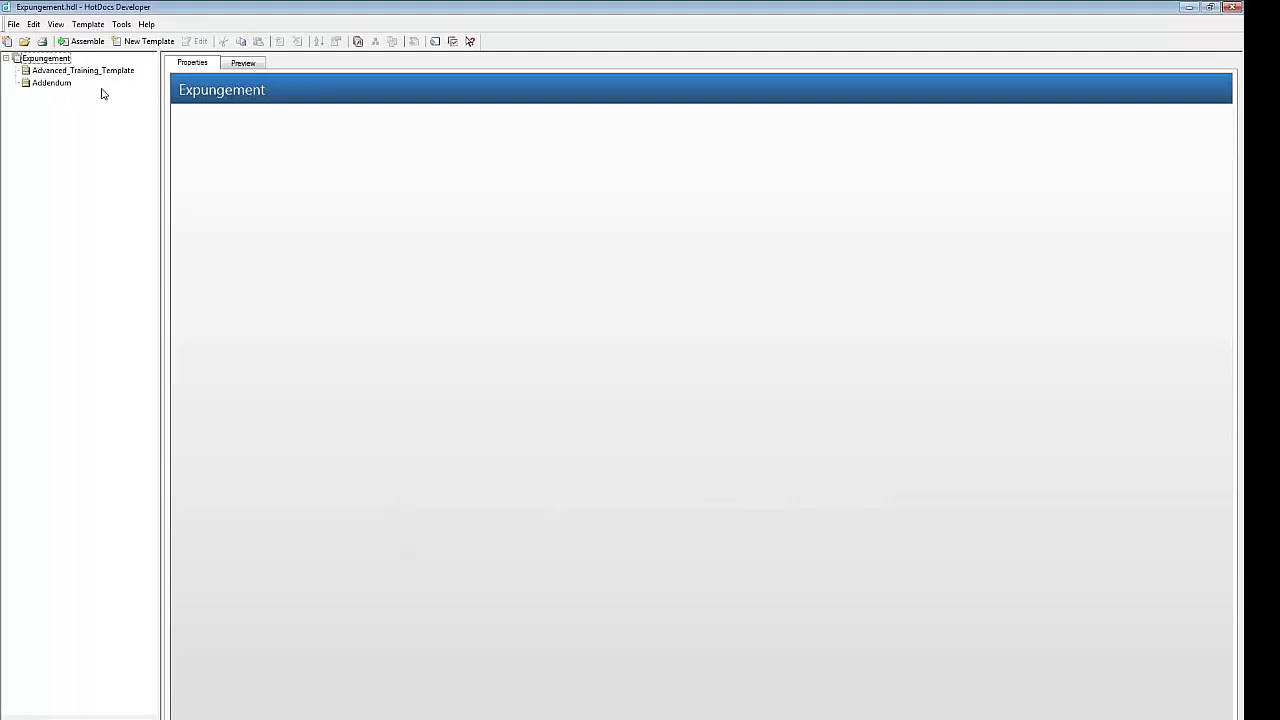
- Point the Addendum template's component file to the shared component file Advanced_Training_Template.cmp and close the Component Manager
left_click(68, 86)
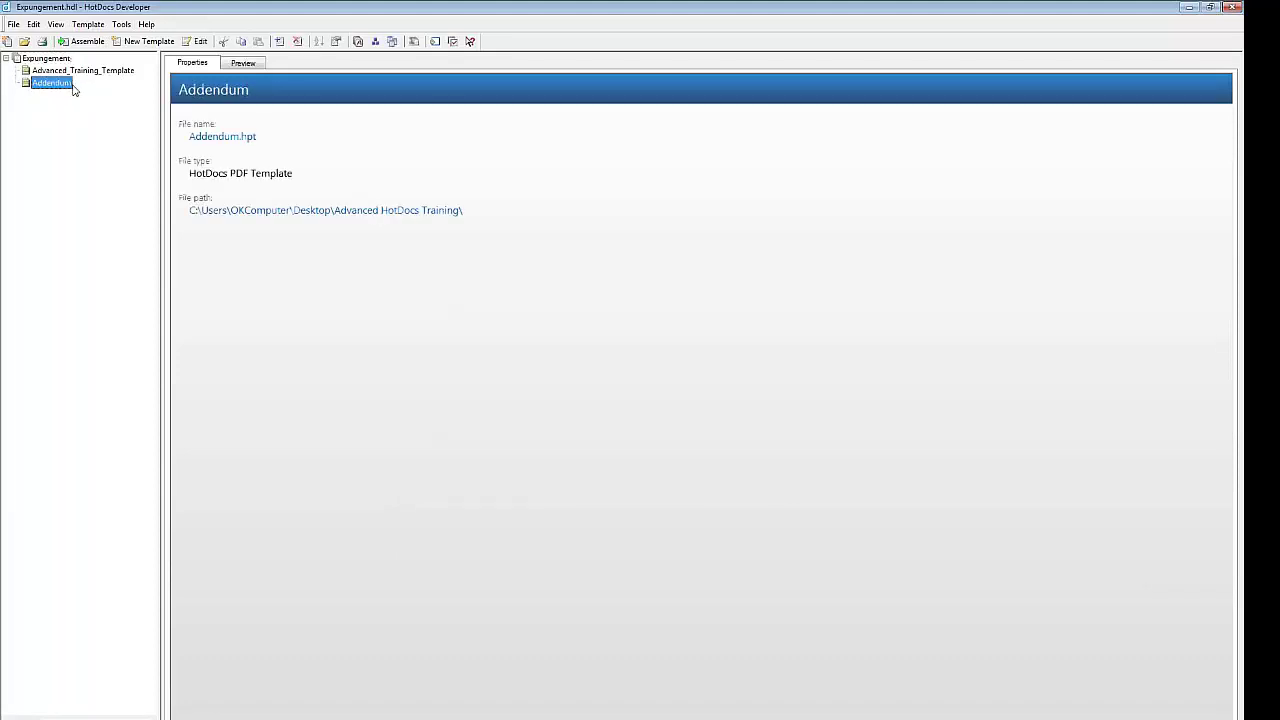
left_click(375, 42)
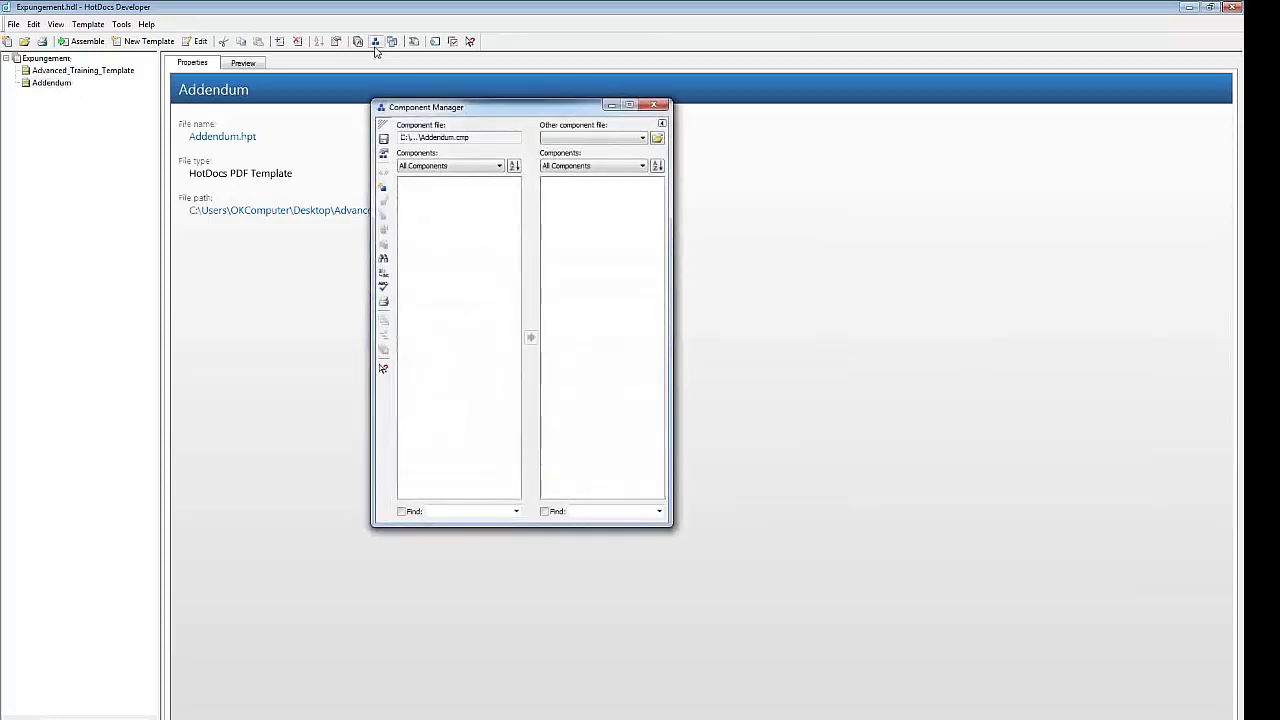
left_click(384, 154)
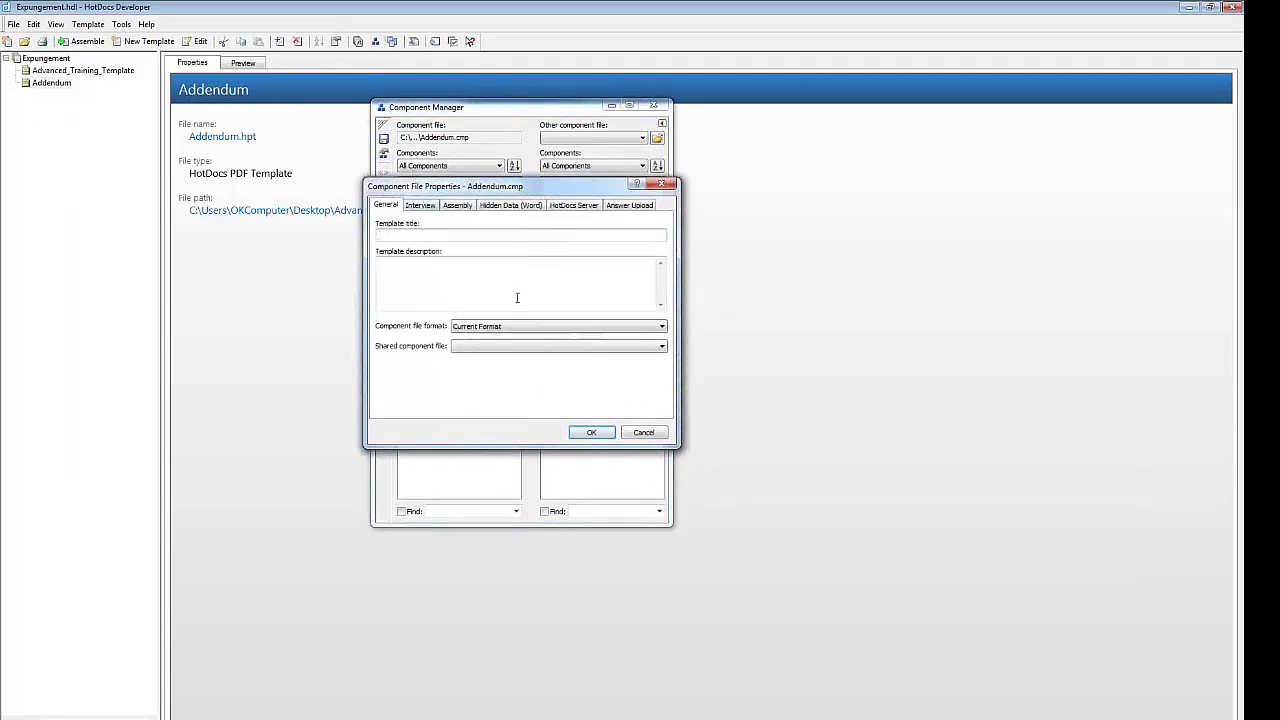
left_click(510, 349)
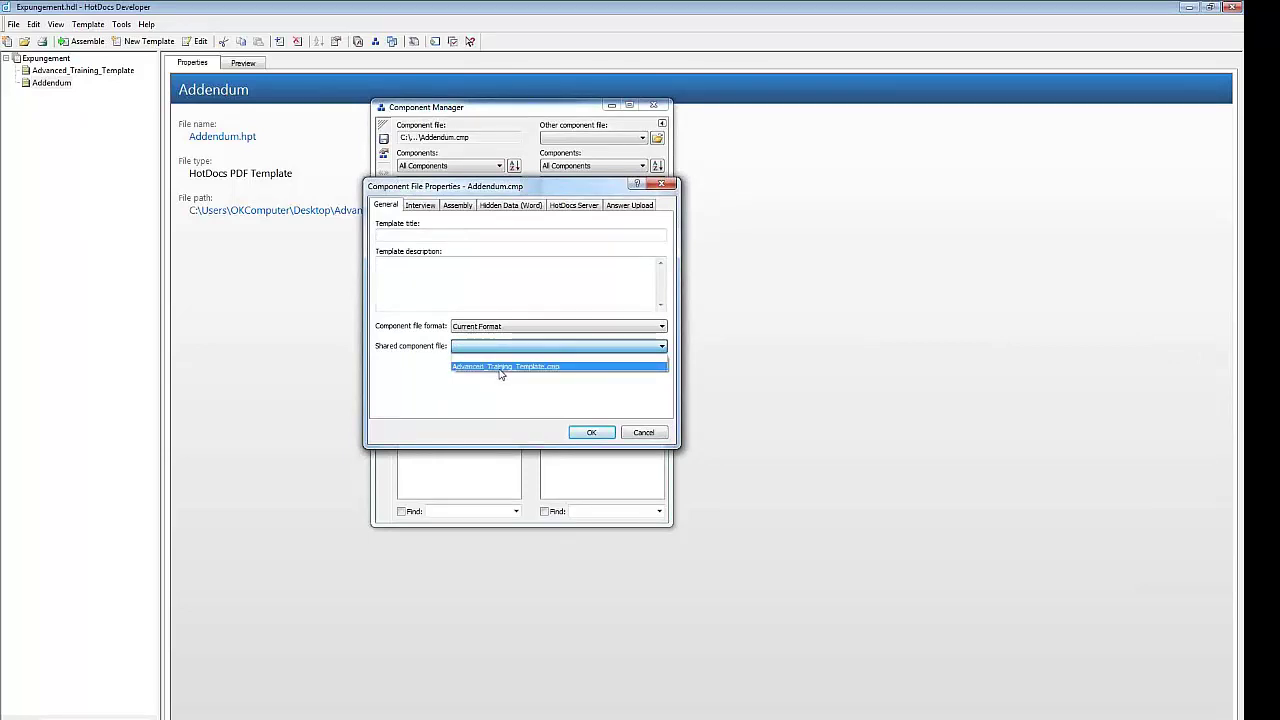
left_click(500, 368)
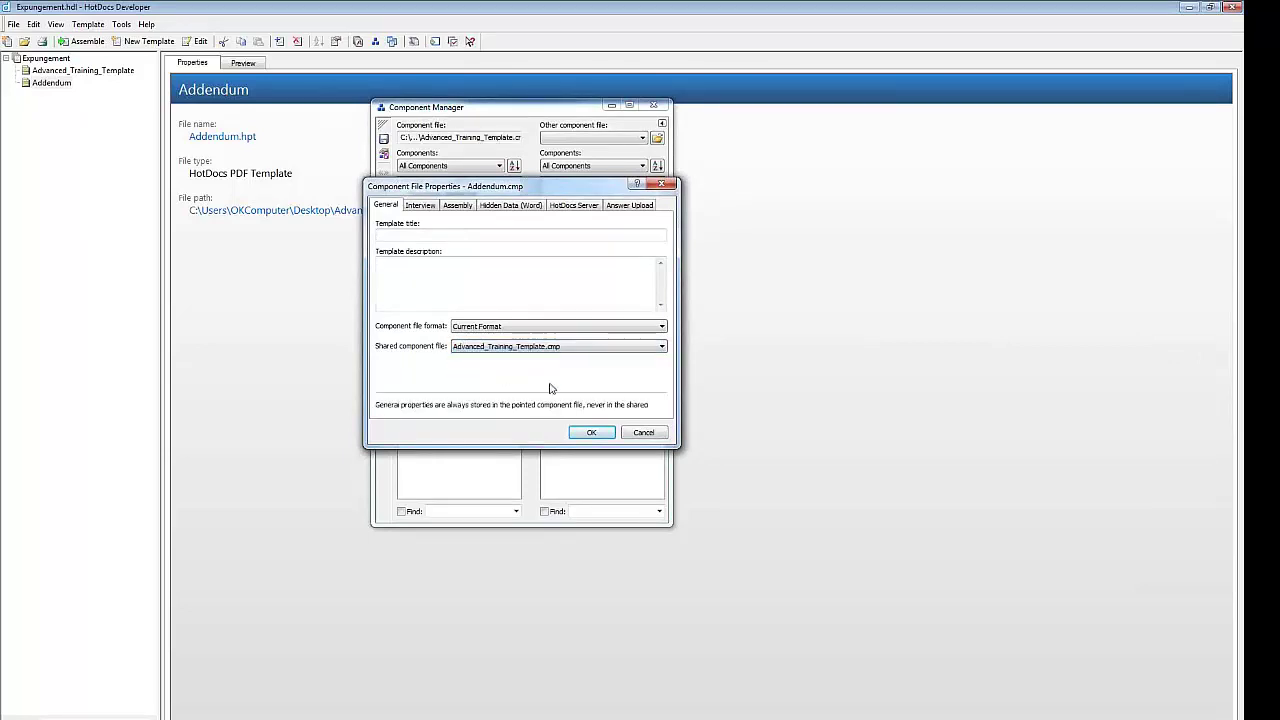
left_click(592, 433)
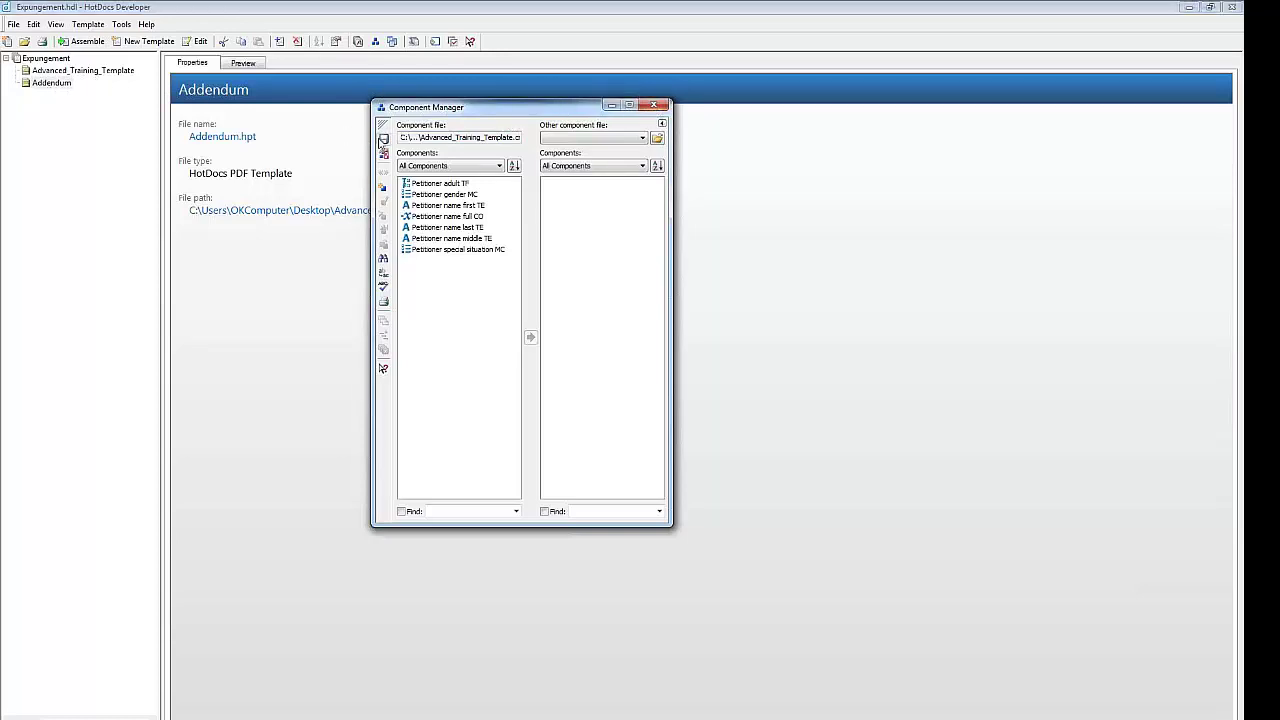
left_click(653, 105)
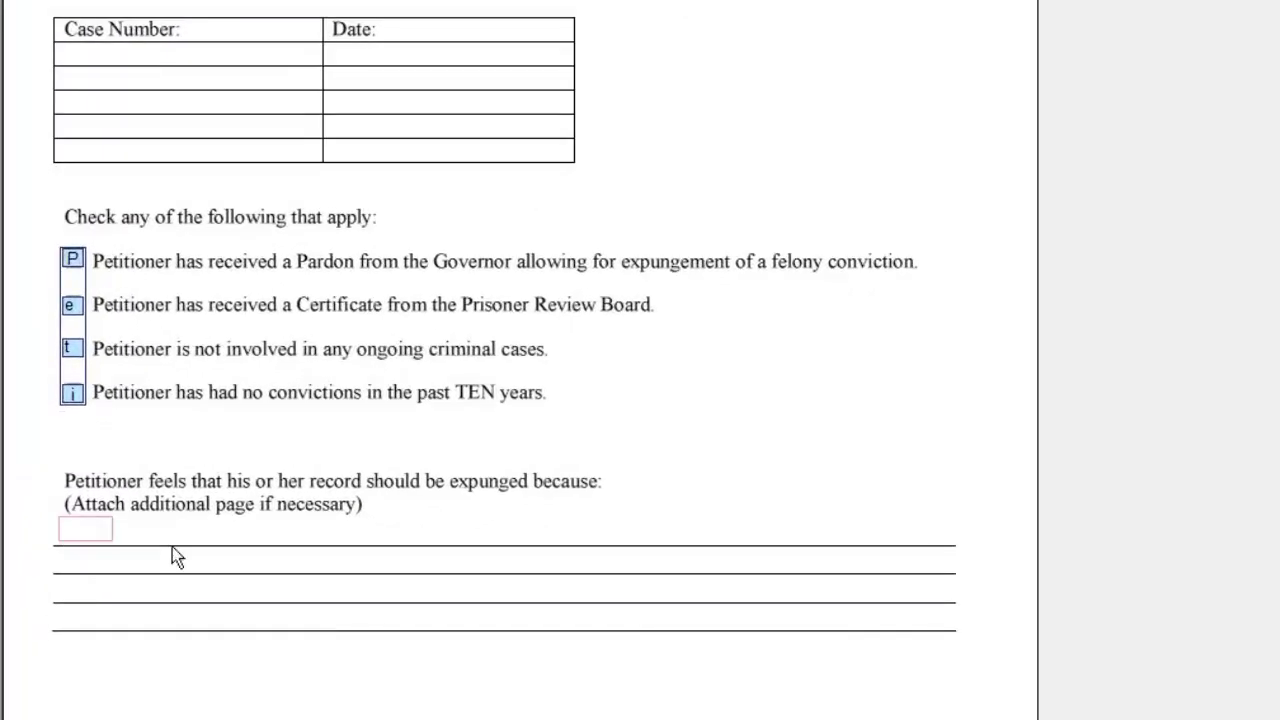
- In Advanced_Training_Template, draw four full-width fields over the blank lines where the petitioner explains why the record should be expunged
left_click_drag(172, 547, 955, 544)
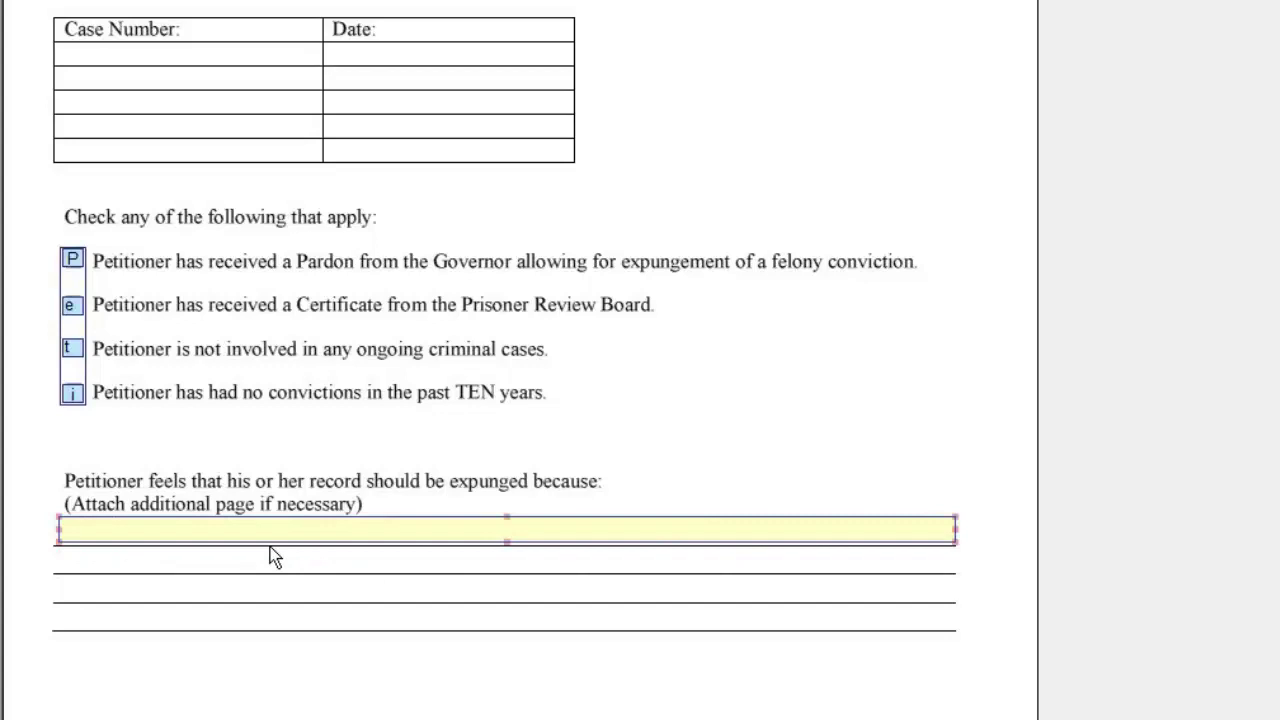
left_click_drag(109, 529, 948, 578)
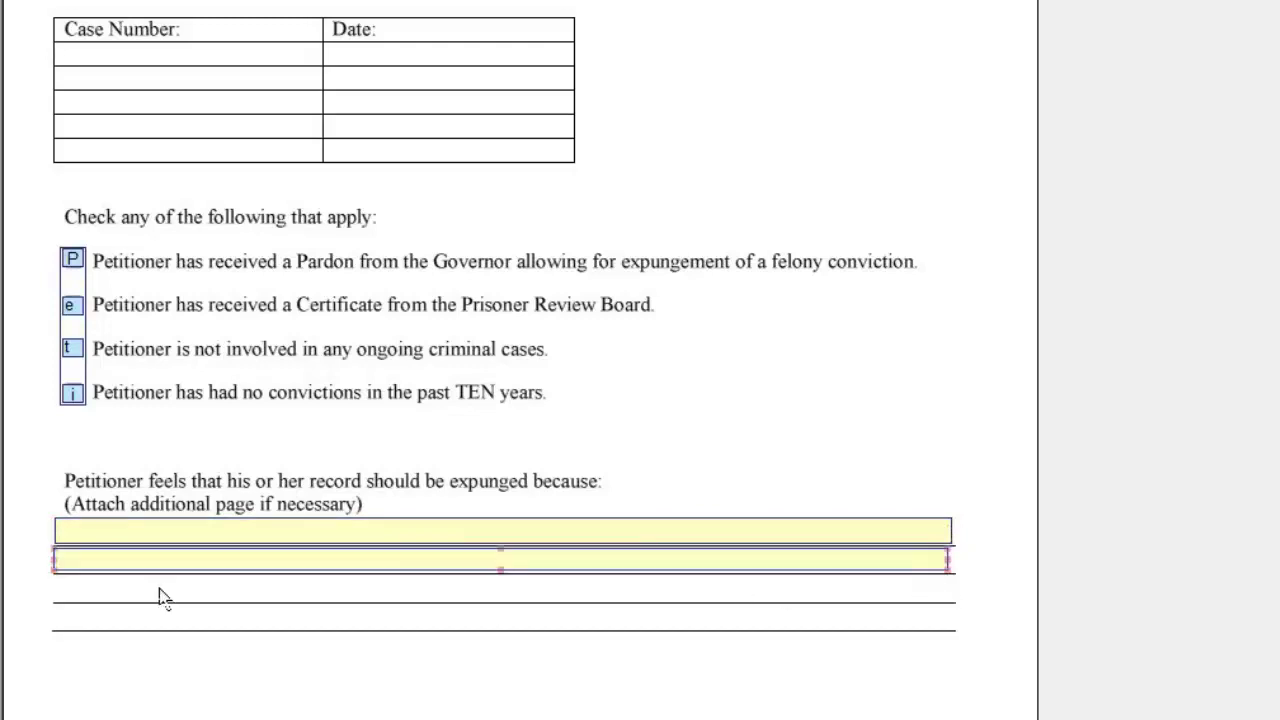
left_click_drag(54, 581, 948, 604)
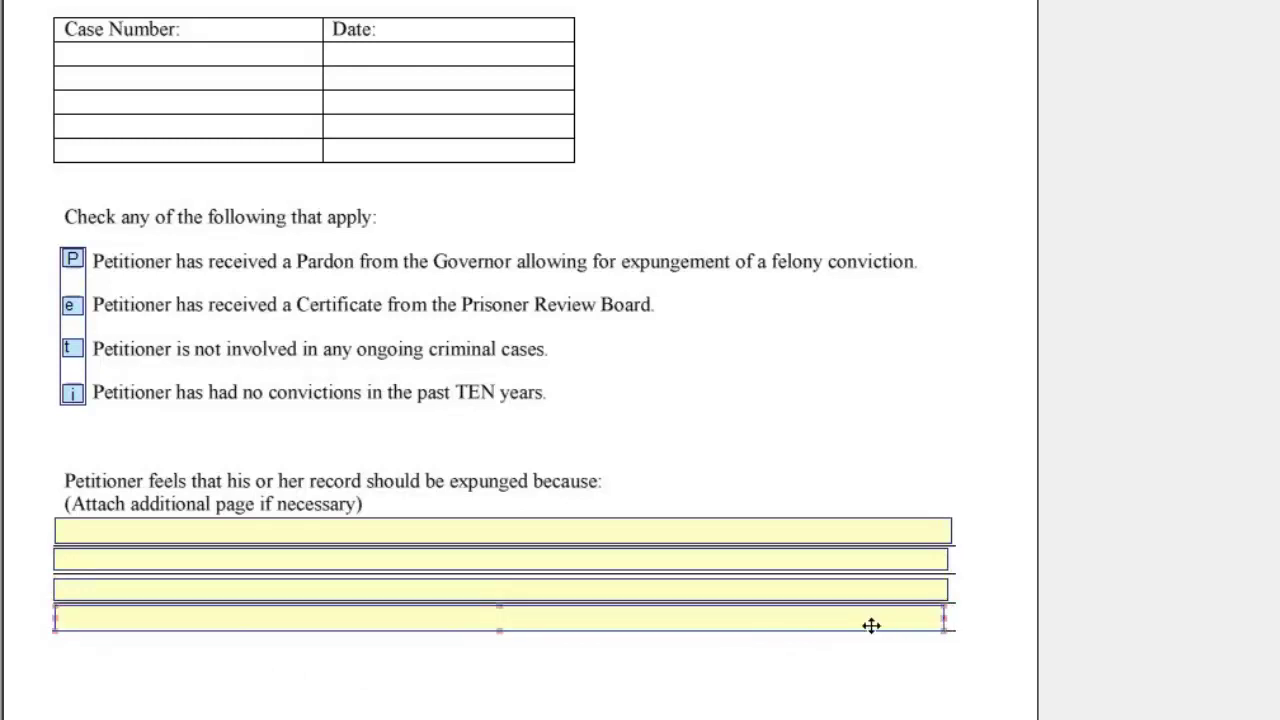
- Align the four explanation-line fields with each other and group them into one field
left_click(634, 590, "shift")
left_click(625, 560, "shift")
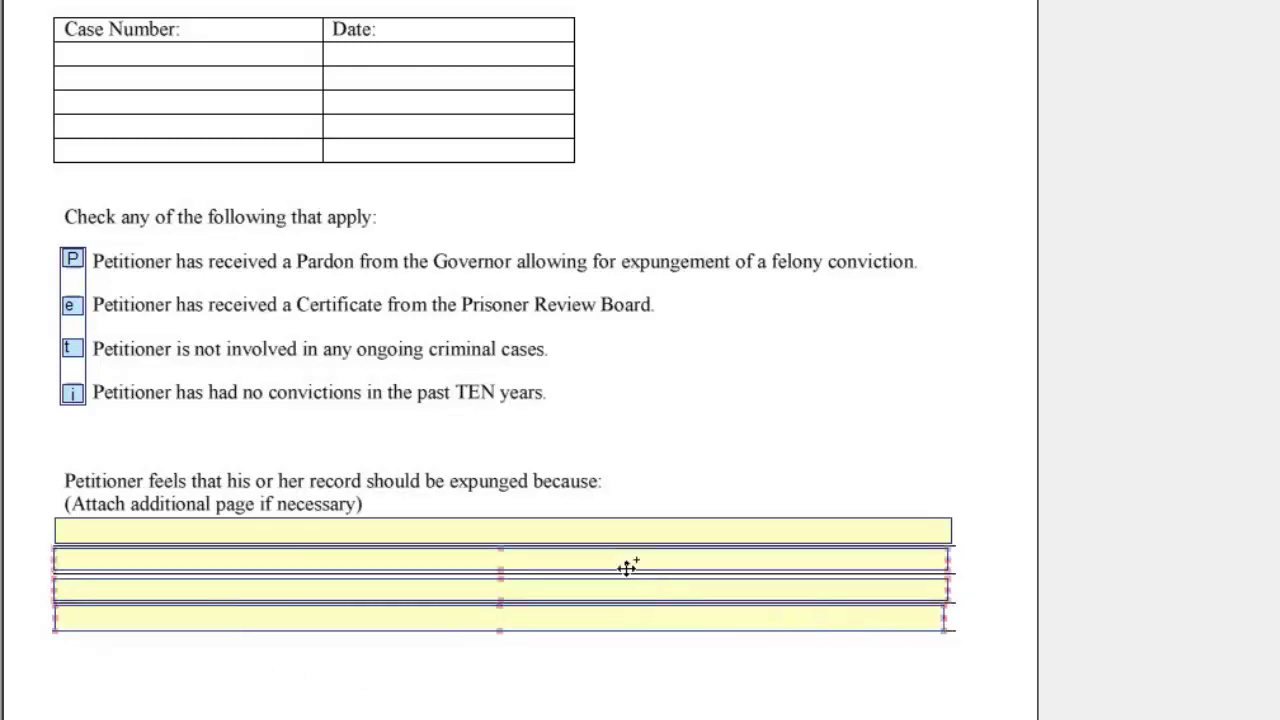
left_click(631, 540, "shift")
right_click(632, 543)
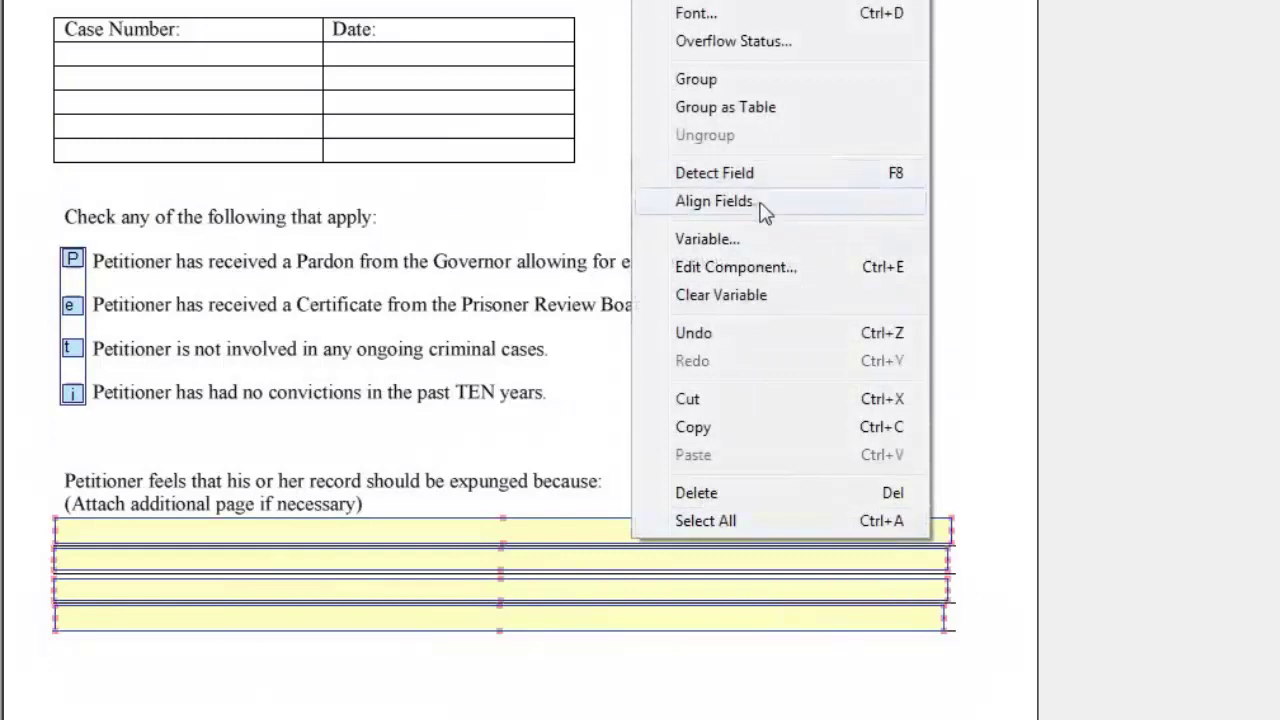
left_click(763, 209)
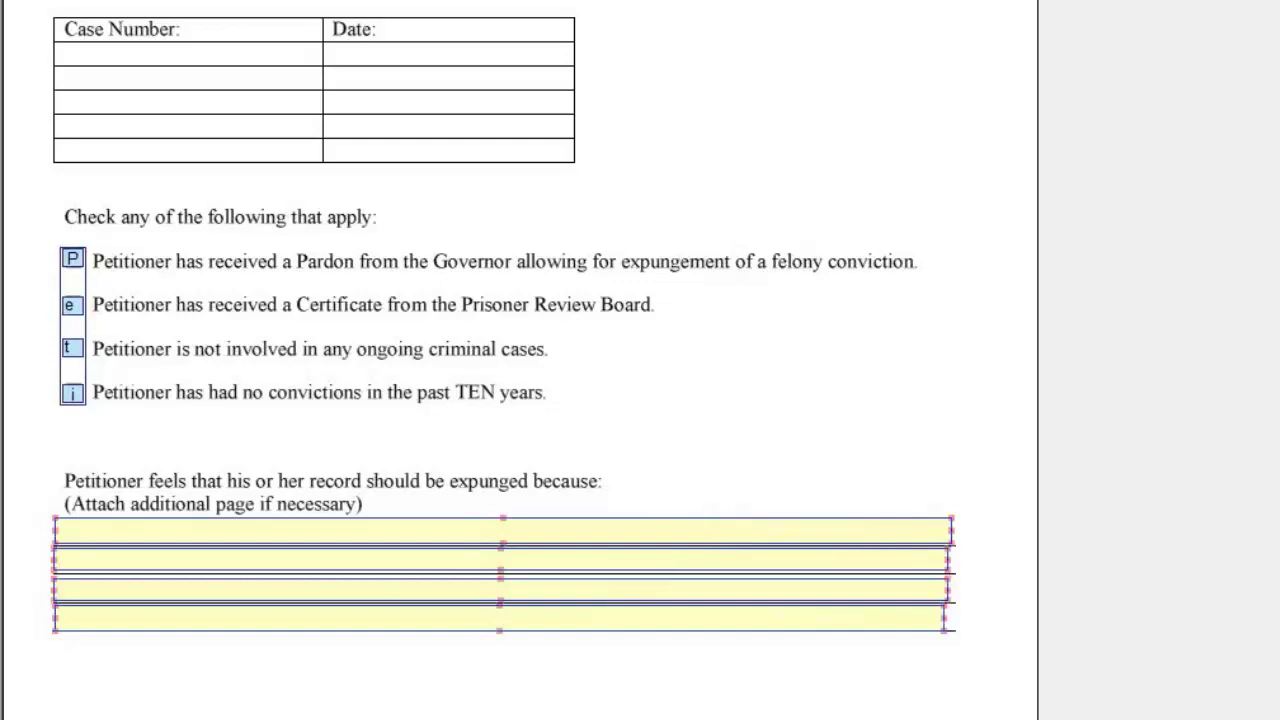
right_click(429, 538)
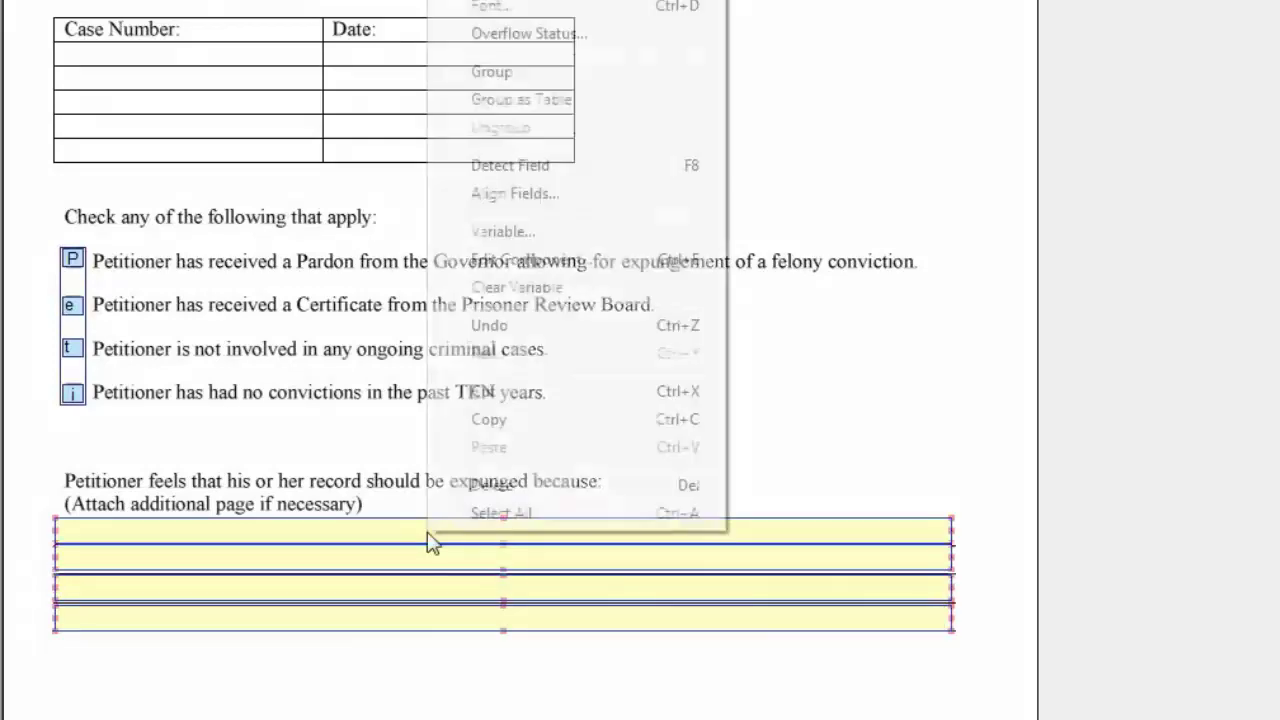
left_click(538, 74)
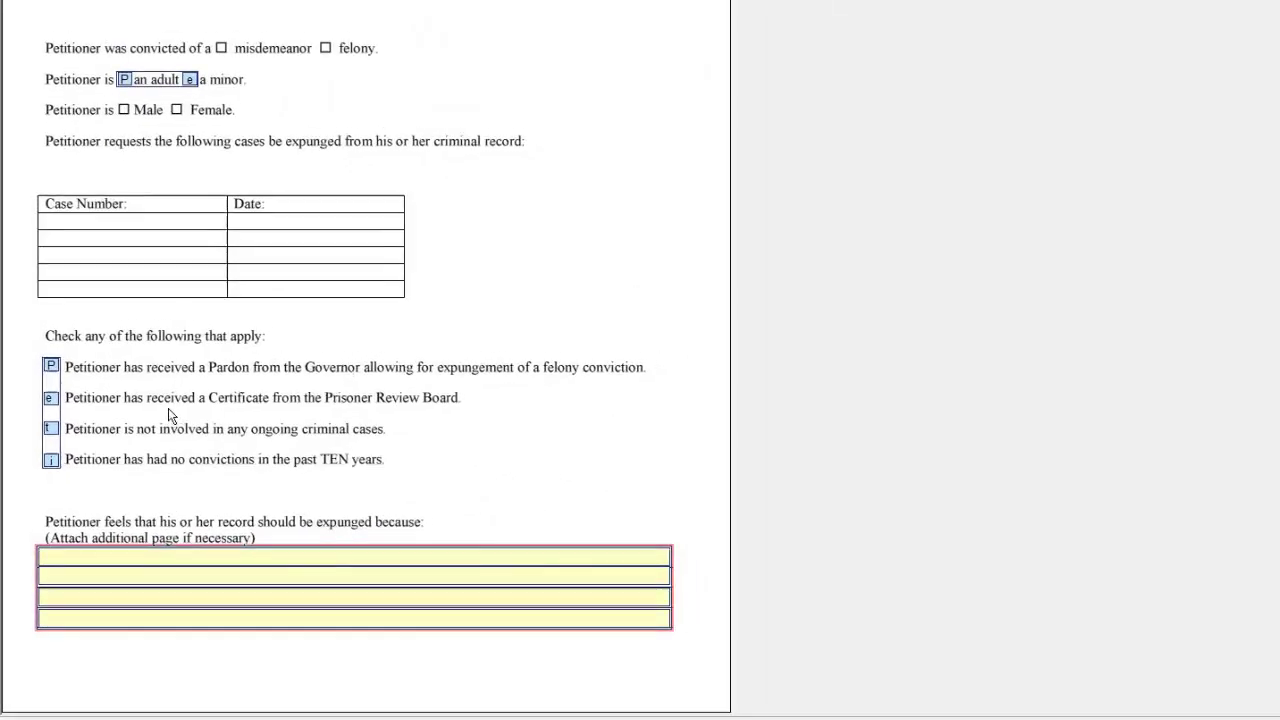
- Assign a new text variable named Petitioner justification TE to the grouped explanation field
double_click(355, 566)
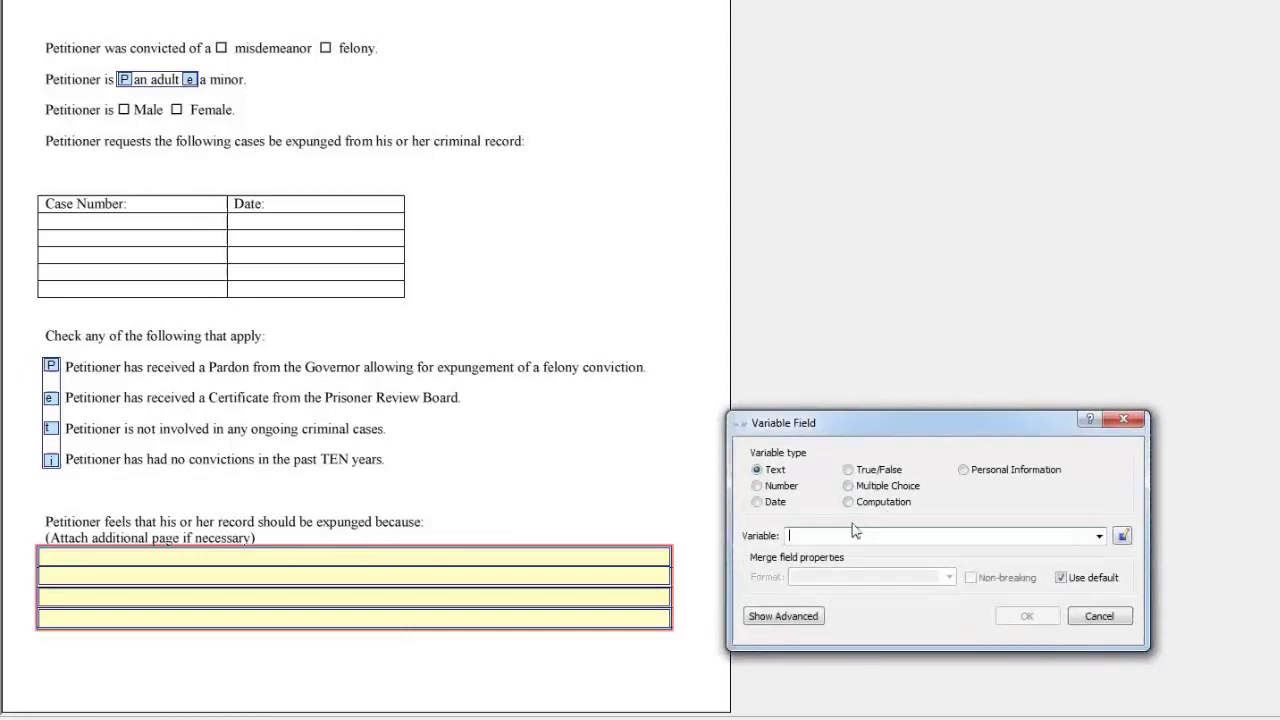
type("Petitioner")
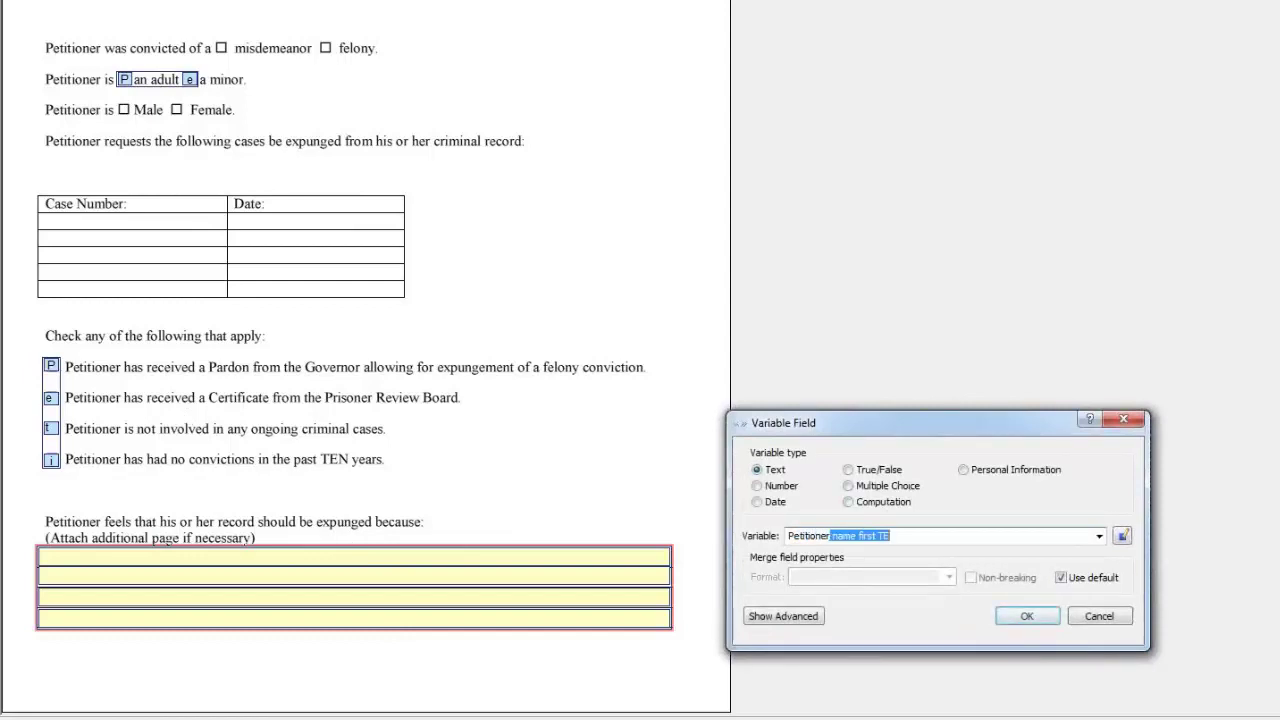
type(" justification TE")
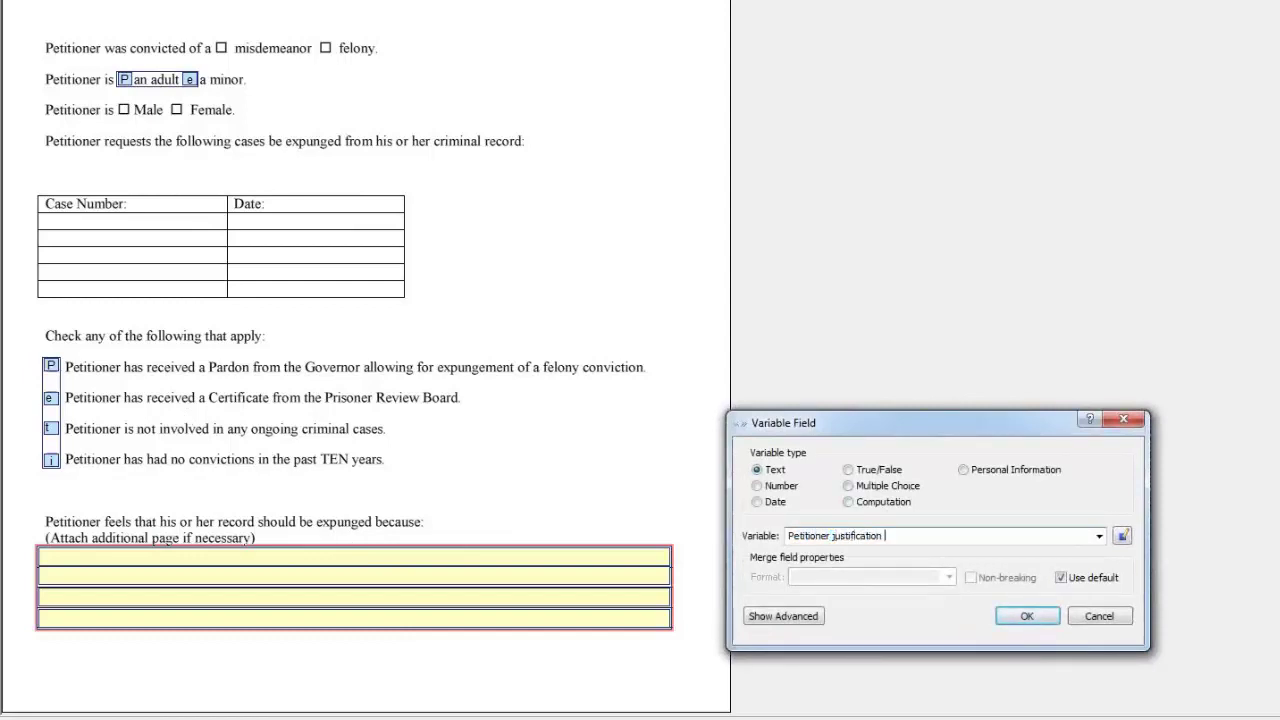
left_click(1002, 617)
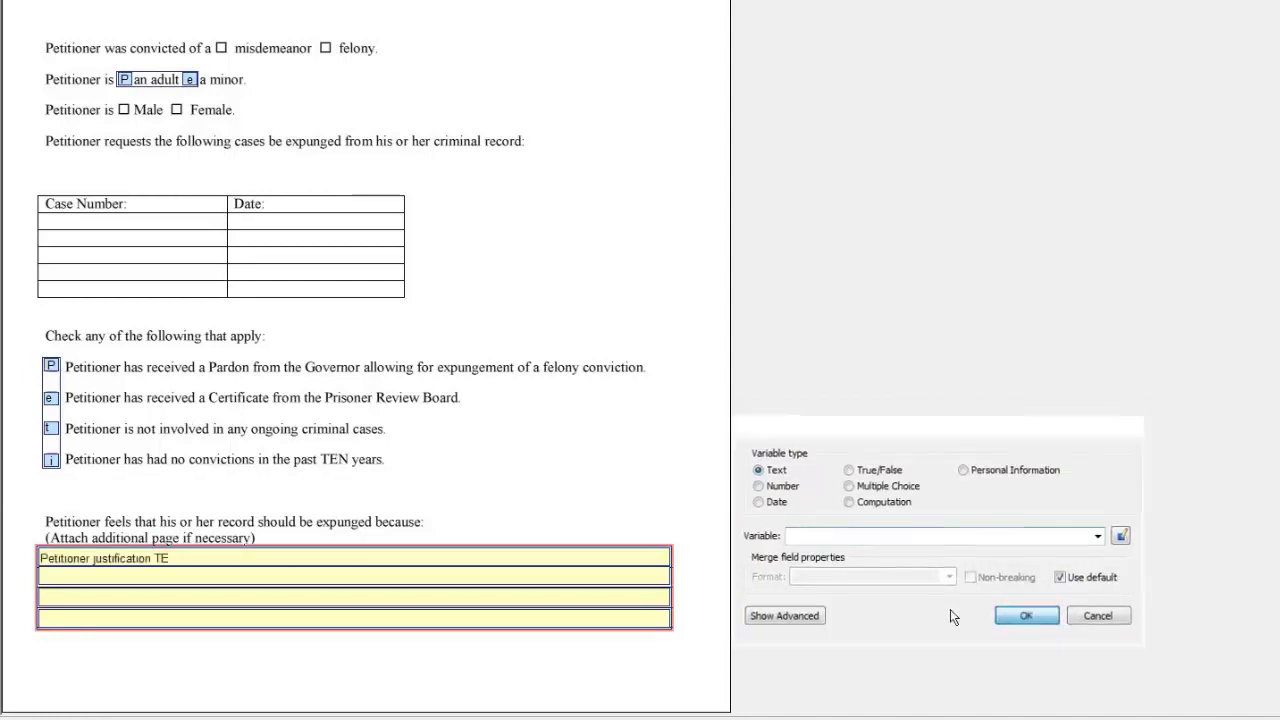
- Draw a field in the blank space below the Petitioner justification TE lines and make it a non-printing control field
left_click_drag(377, 674, 669, 693)
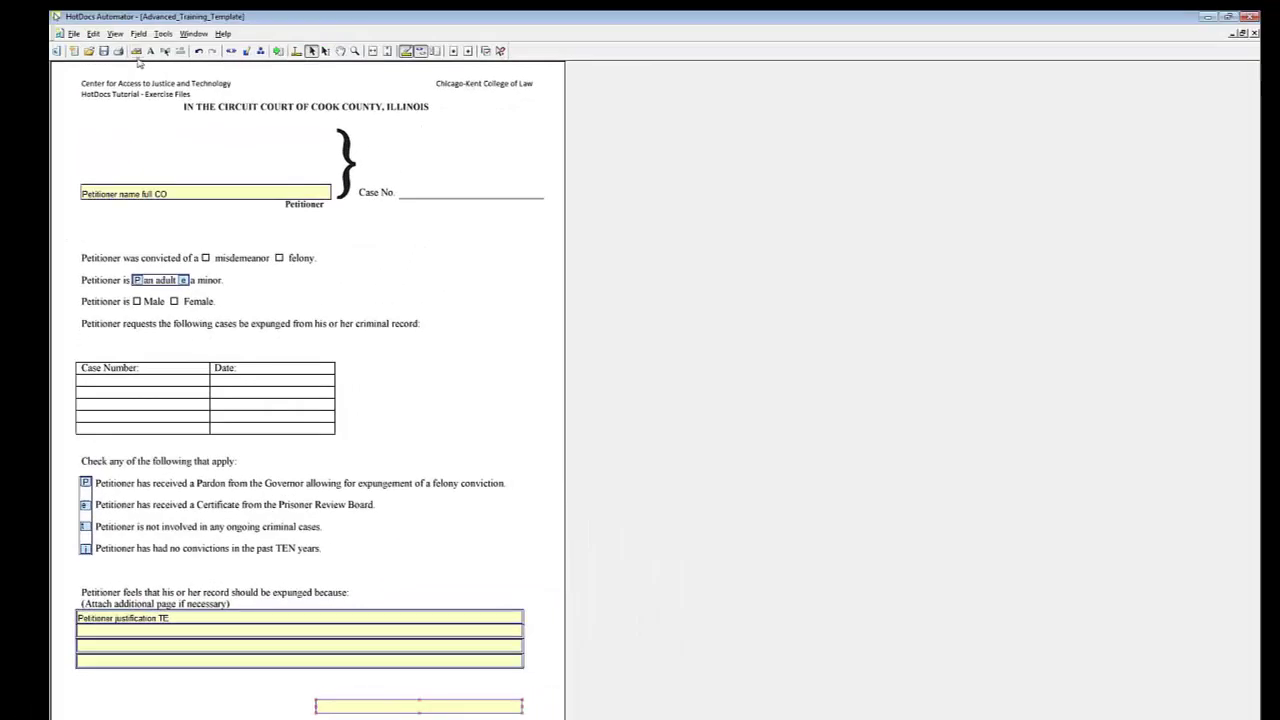
left_click(136, 51)
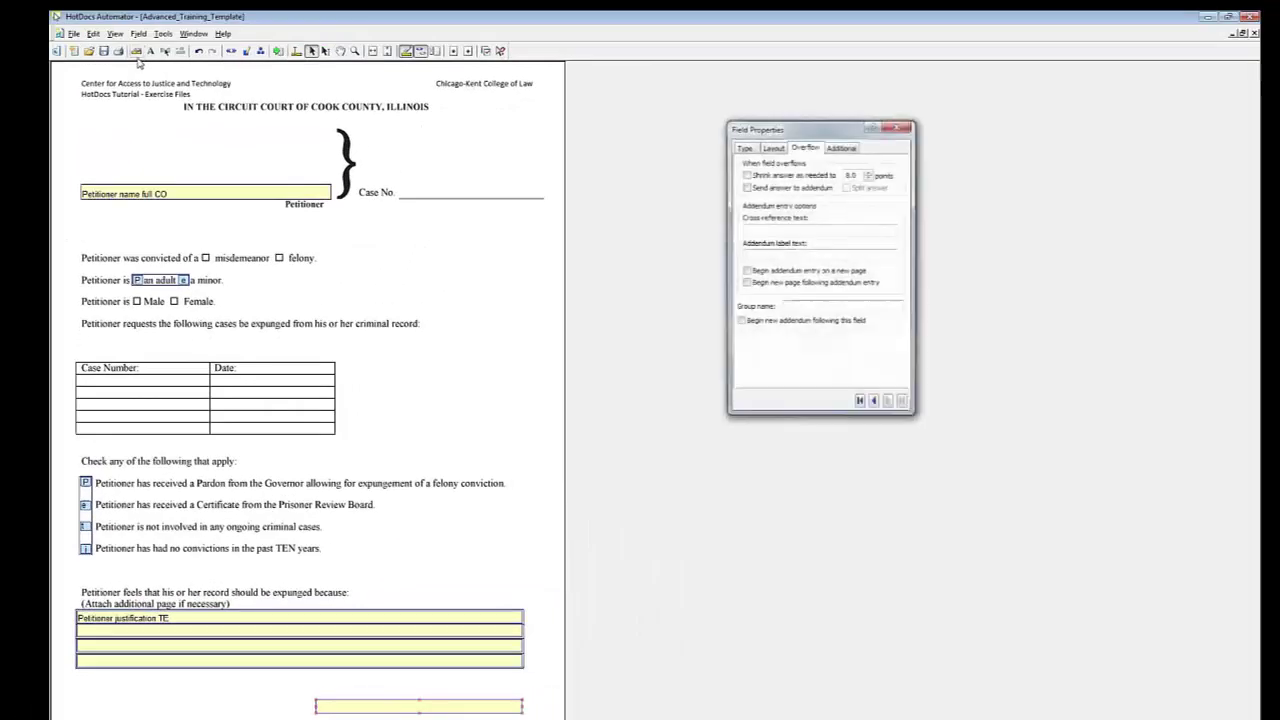
left_click(745, 149)
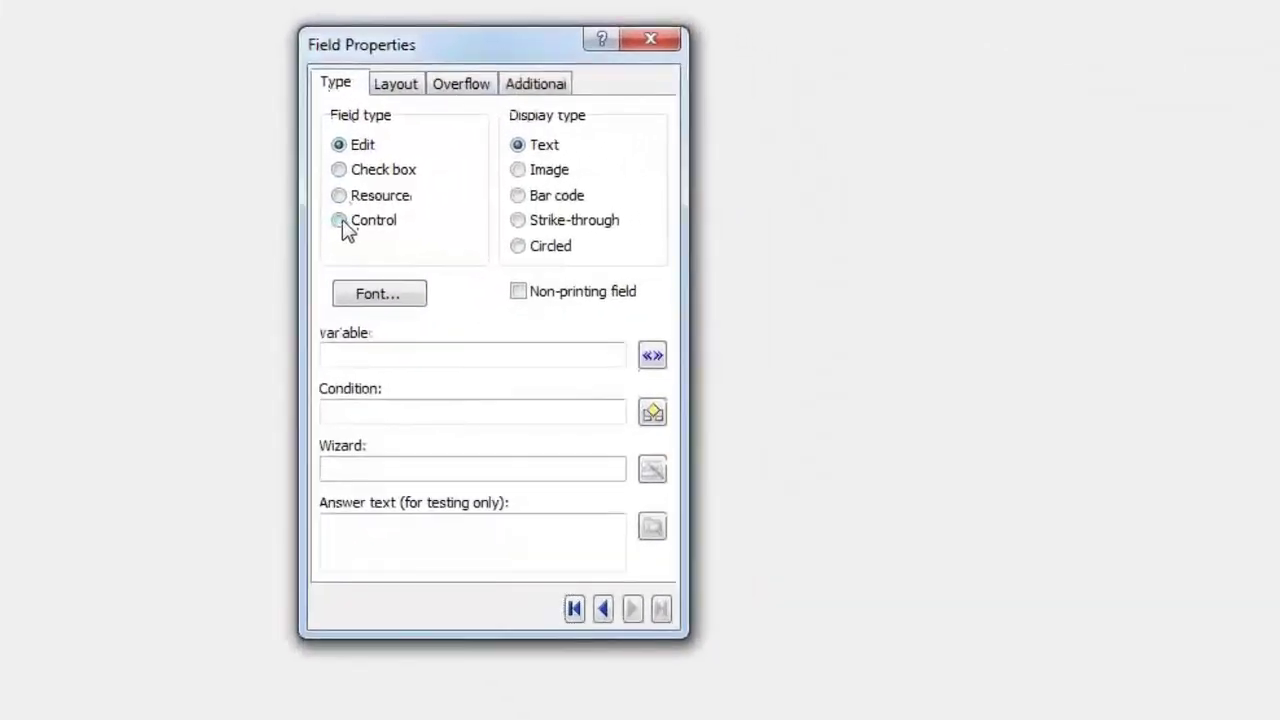
left_click(747, 216)
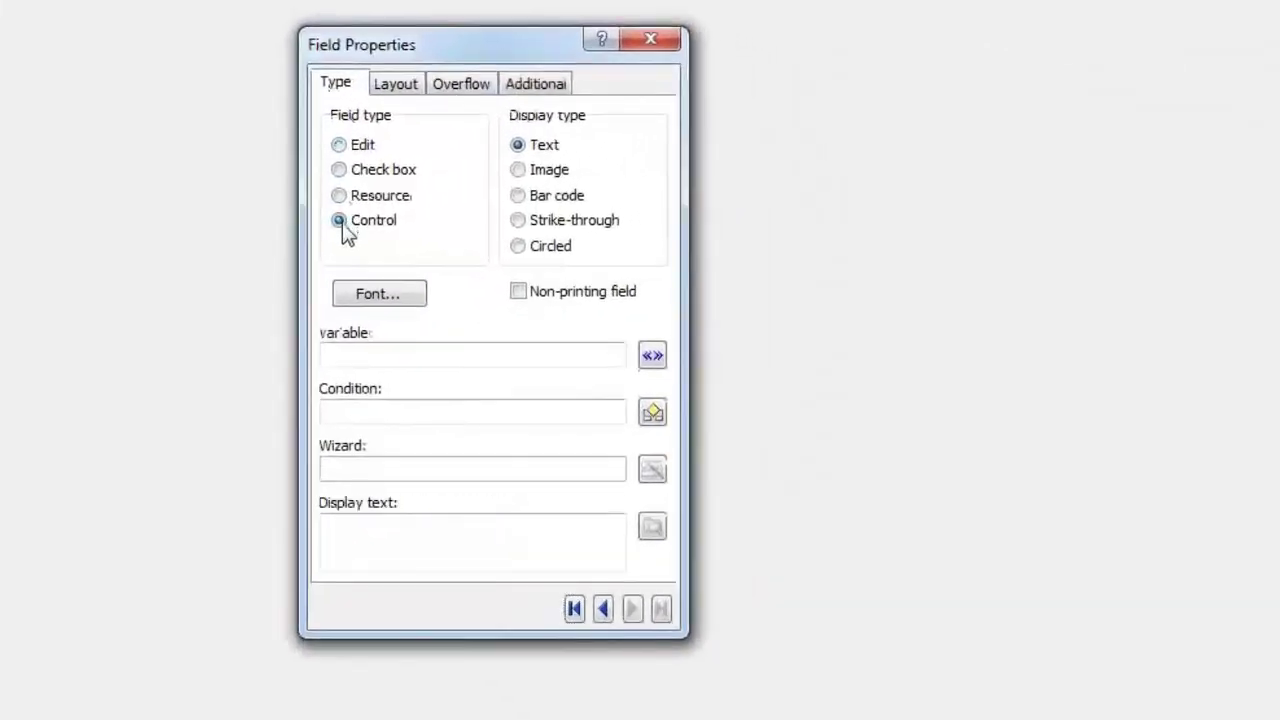
left_click(518, 291)
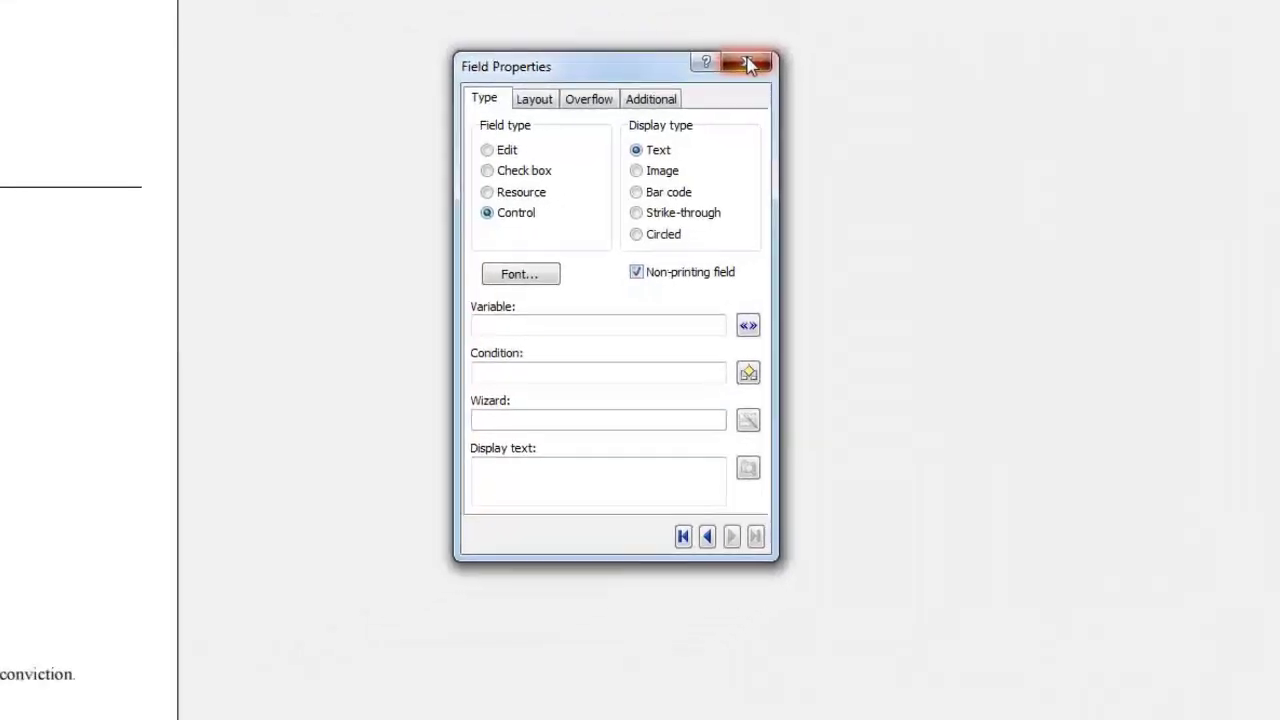
left_click(650, 38)
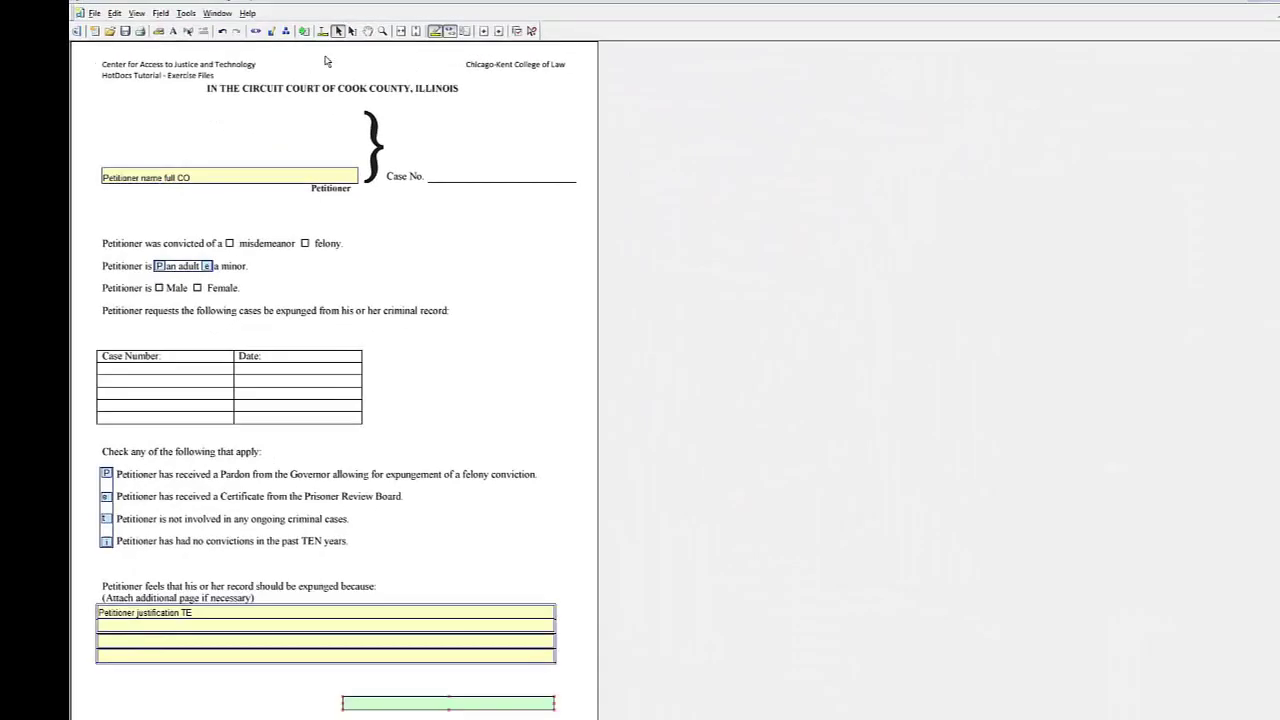
- Add an INSERT instruction for the Addendum.hpt template to the new control field
left_click(161, 14)
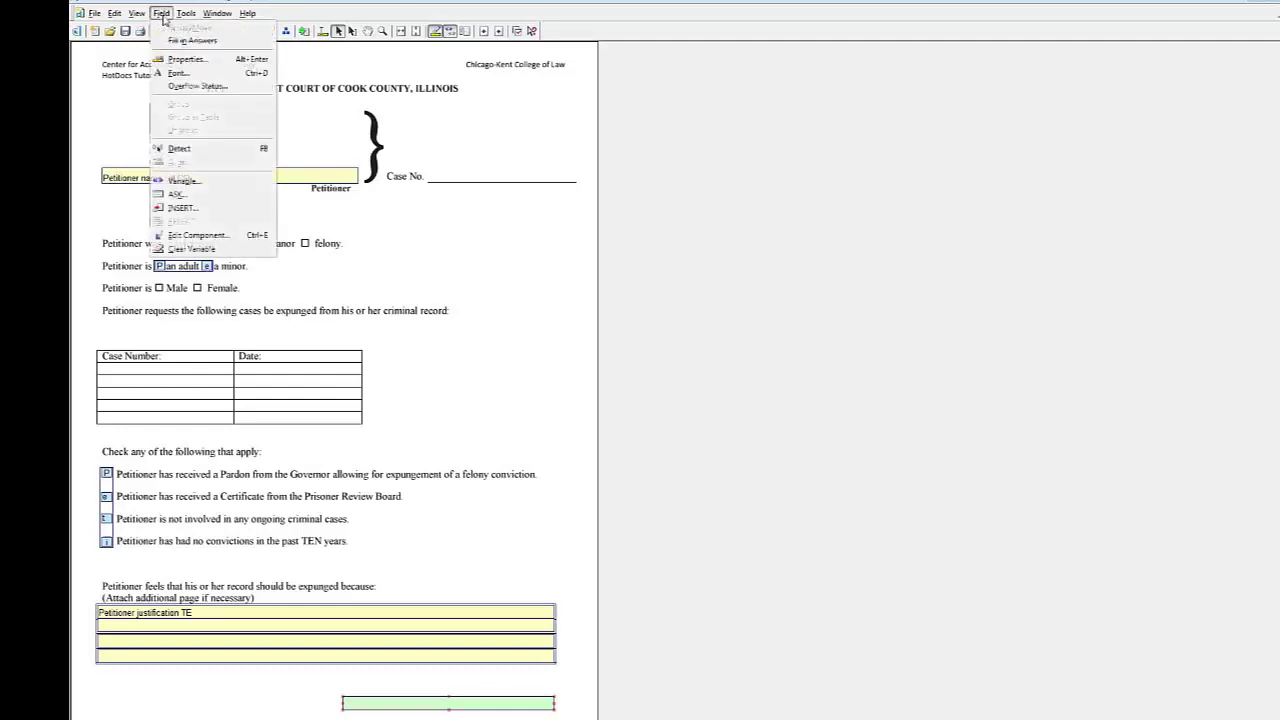
left_click(182, 207)
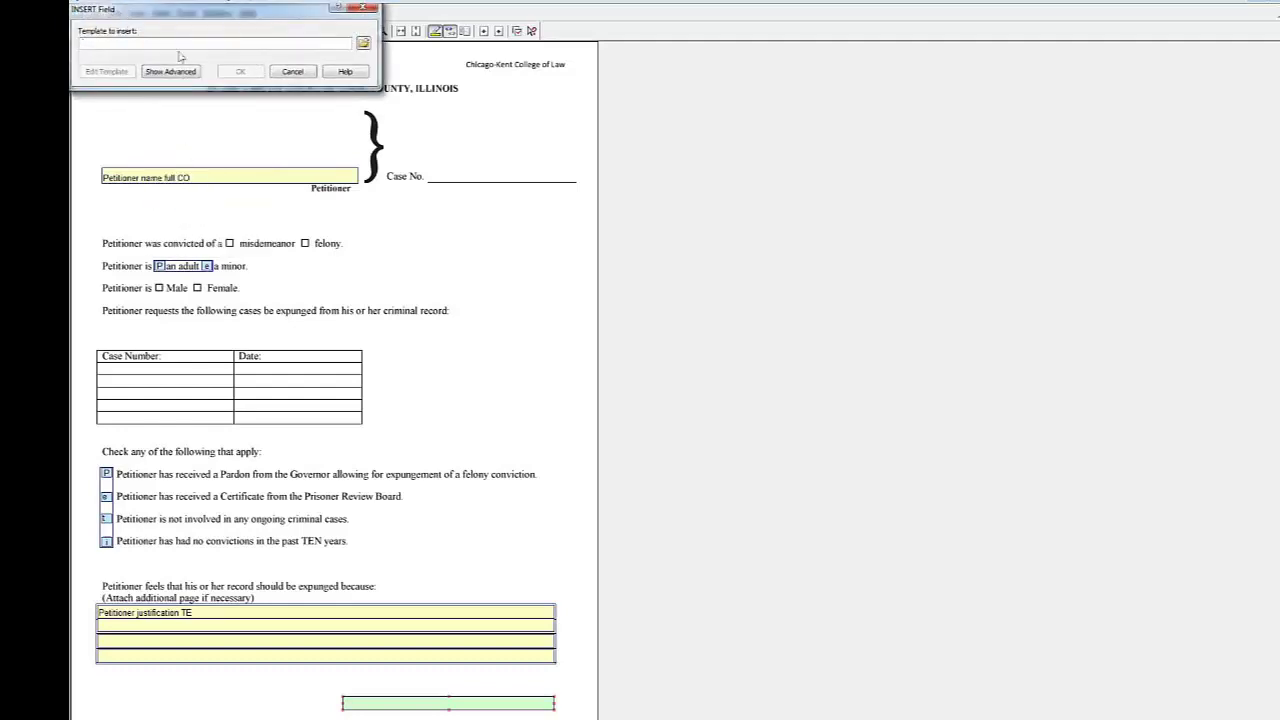
left_click(362, 44)
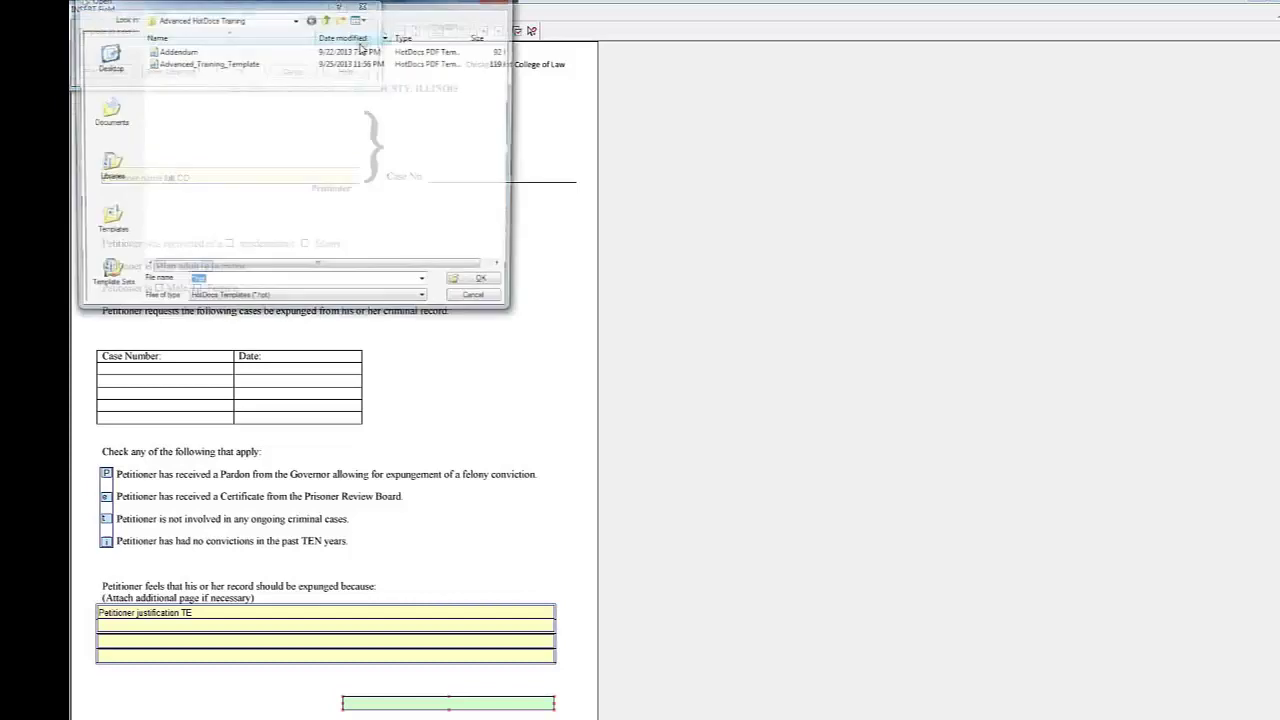
double_click(211, 56)
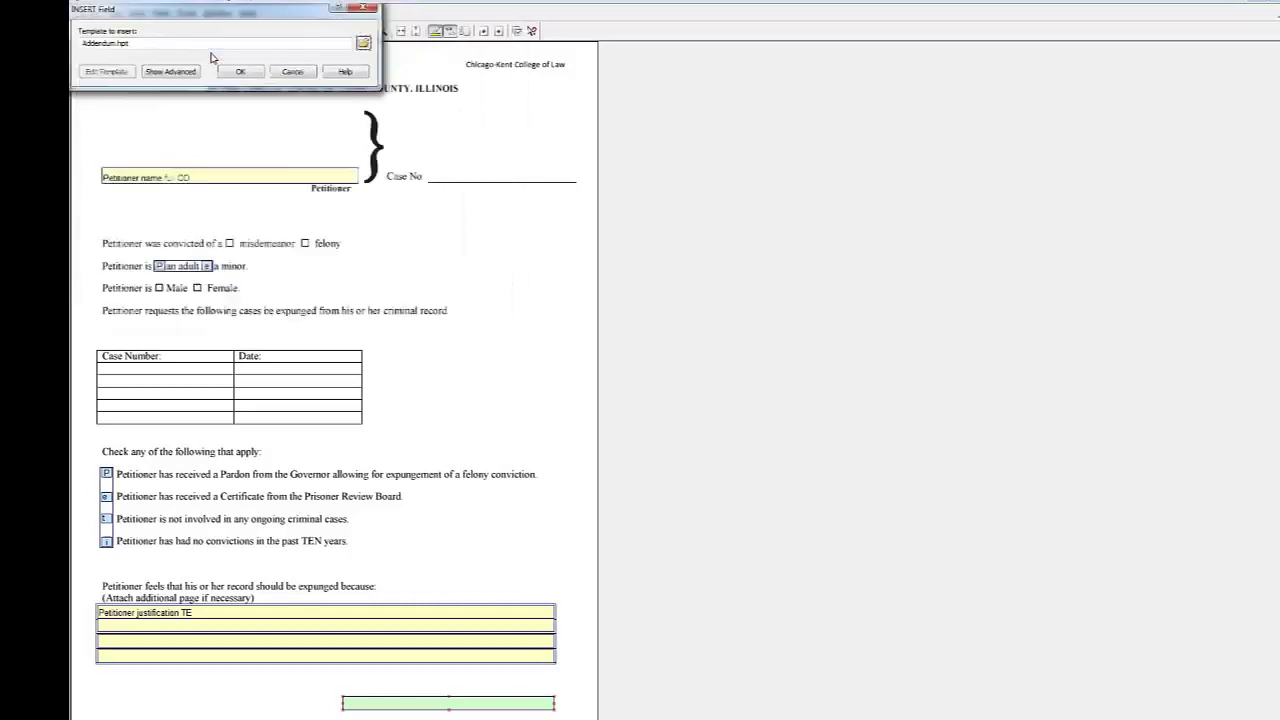
left_click(240, 74)
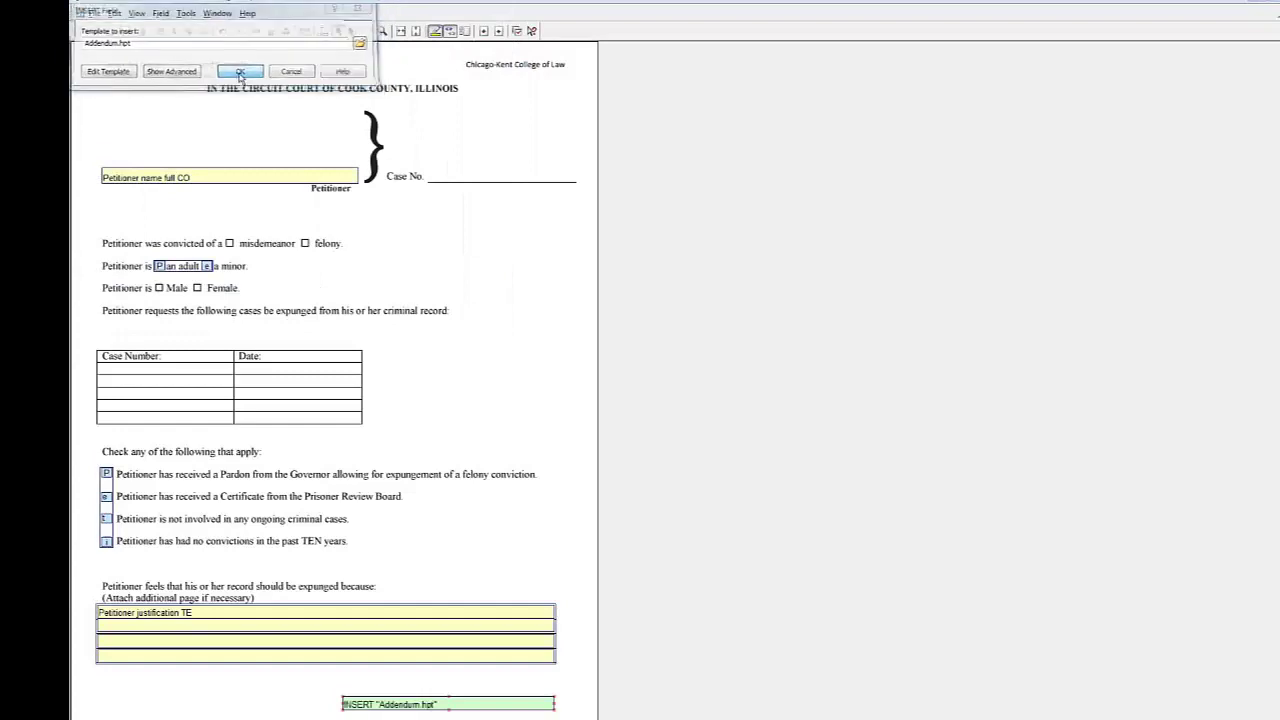
- Give the INSERT "Addendum.hpt" field the IF expression condition LENGTH( Petitioner justification TE ) > 300
right_click(499, 701)
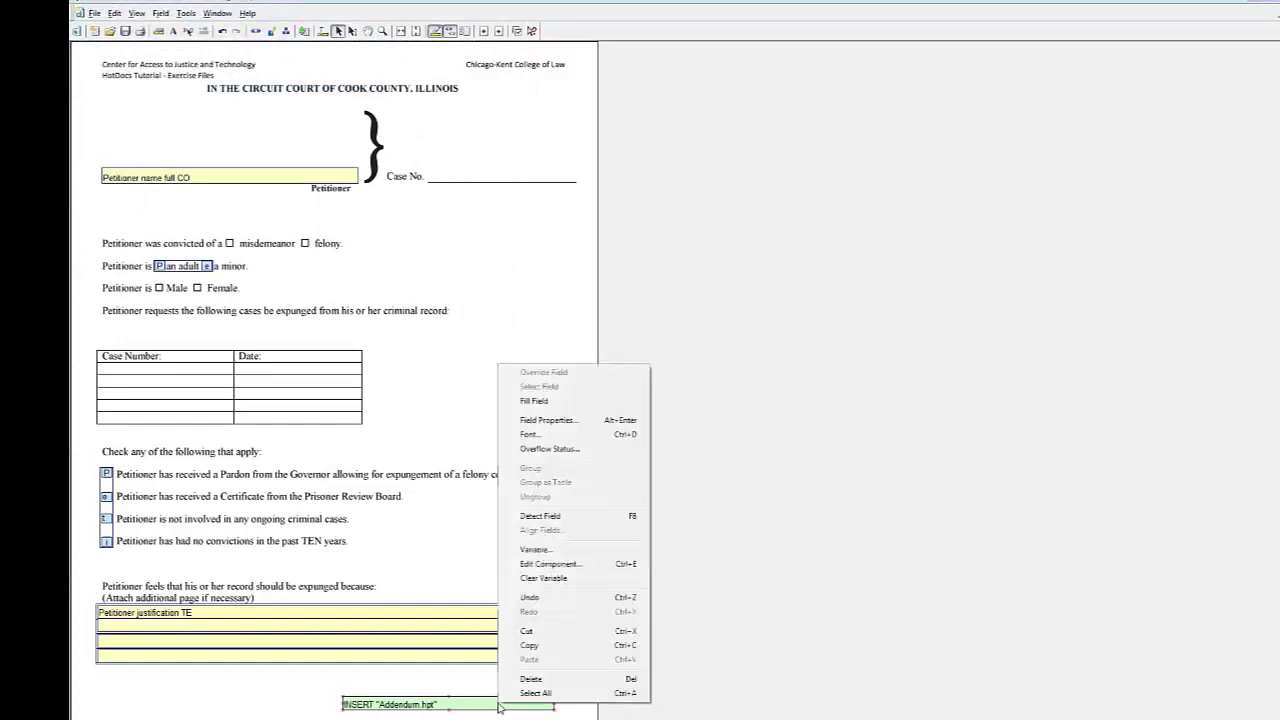
left_click(547, 420)
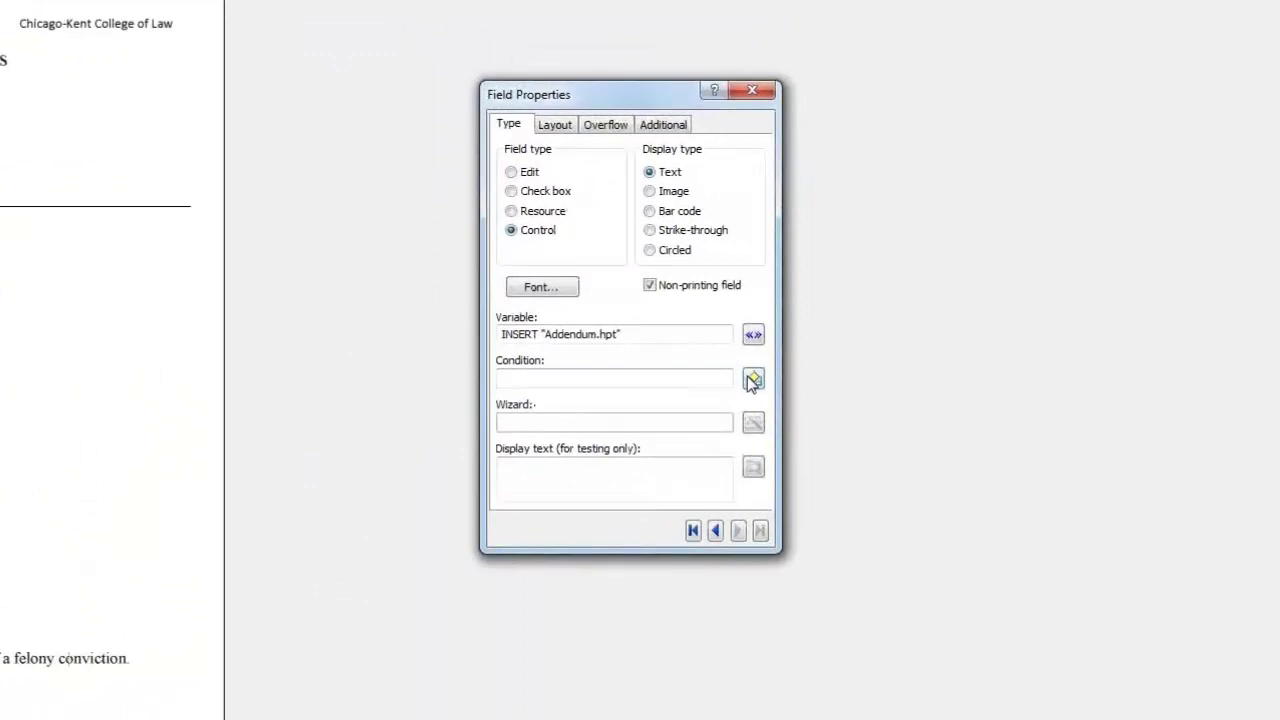
left_click(752, 380)
left_click(286, 320)
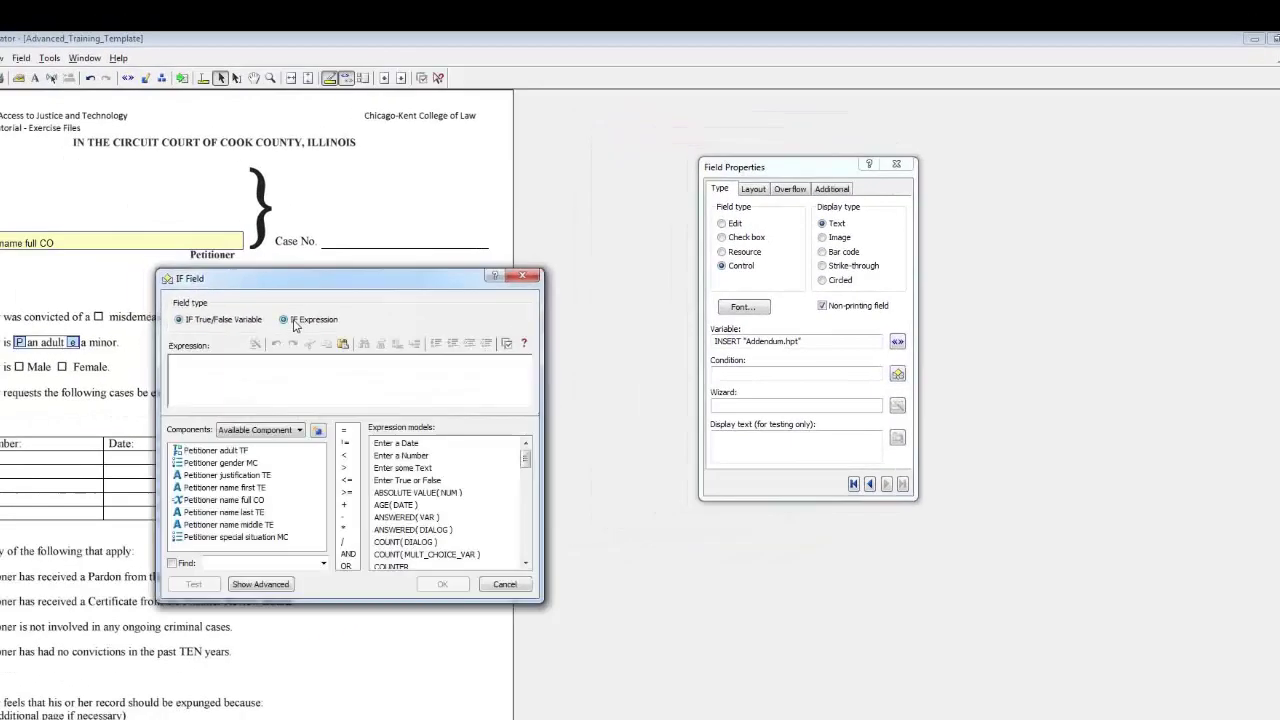
scroll(445, 500, "down", 5)
double_click(405, 517)
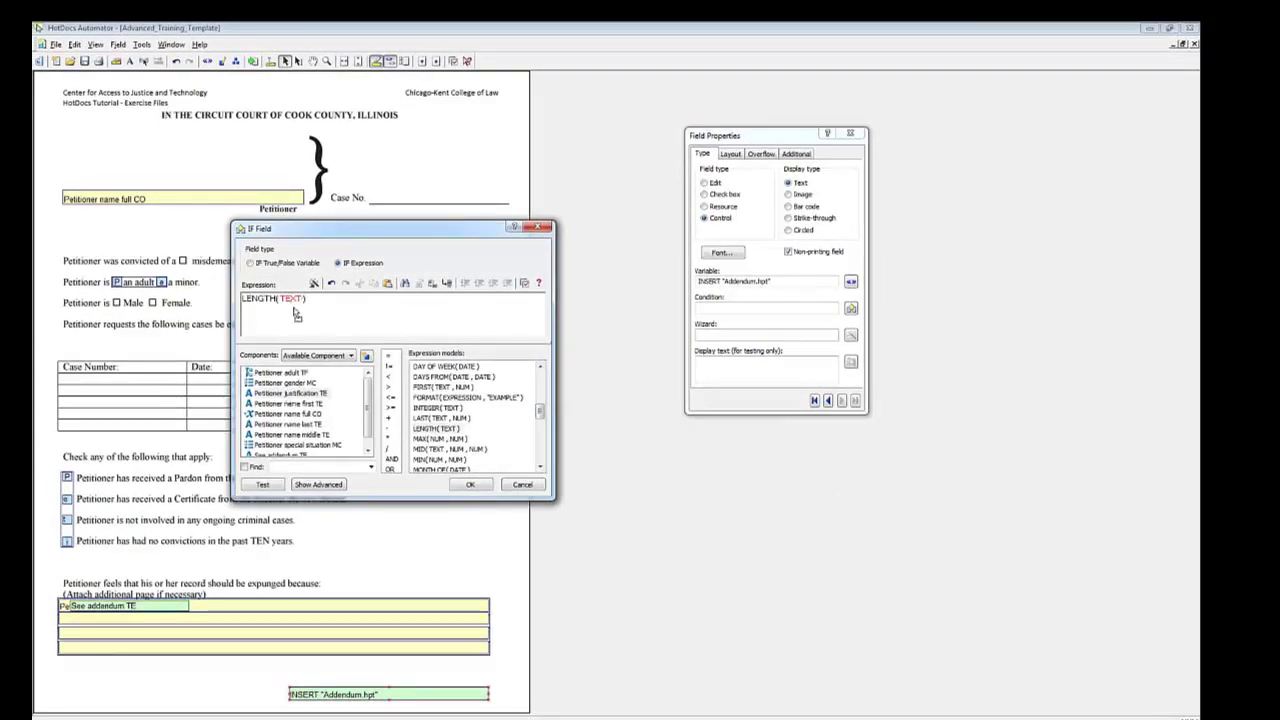
left_click_drag(295, 313, 296, 312)
type("> 300")
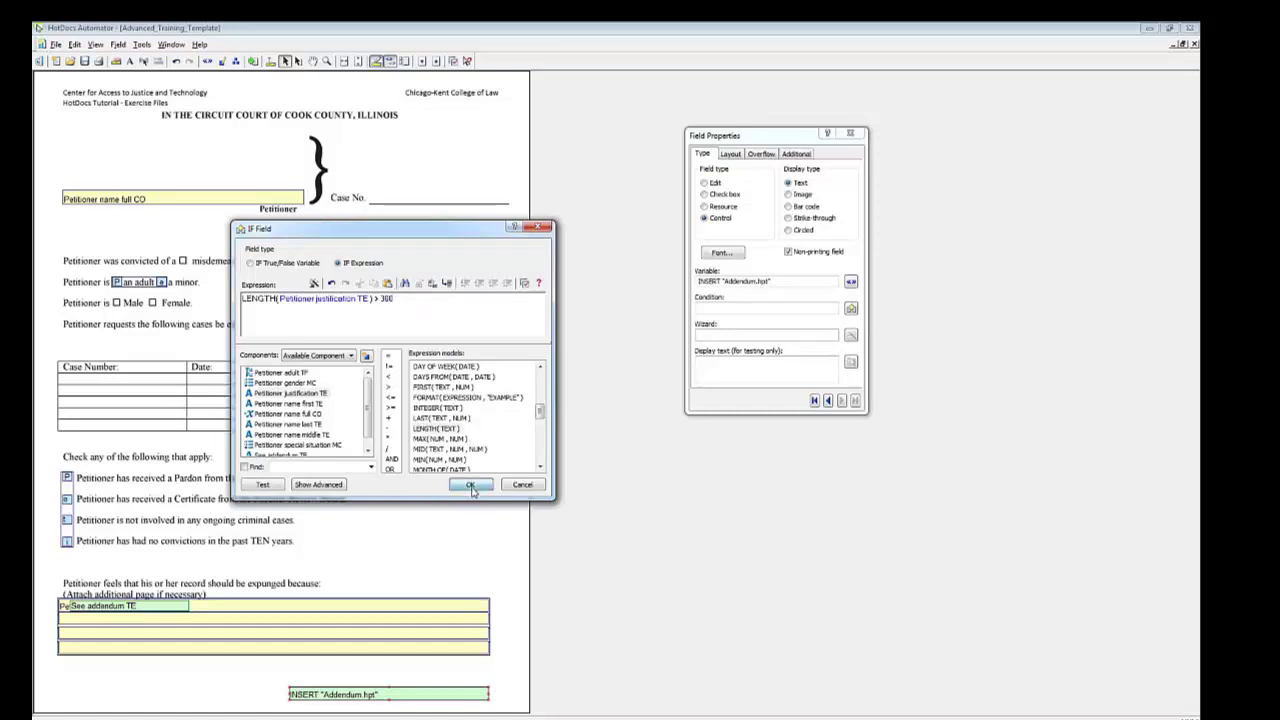
left_click(470, 485)
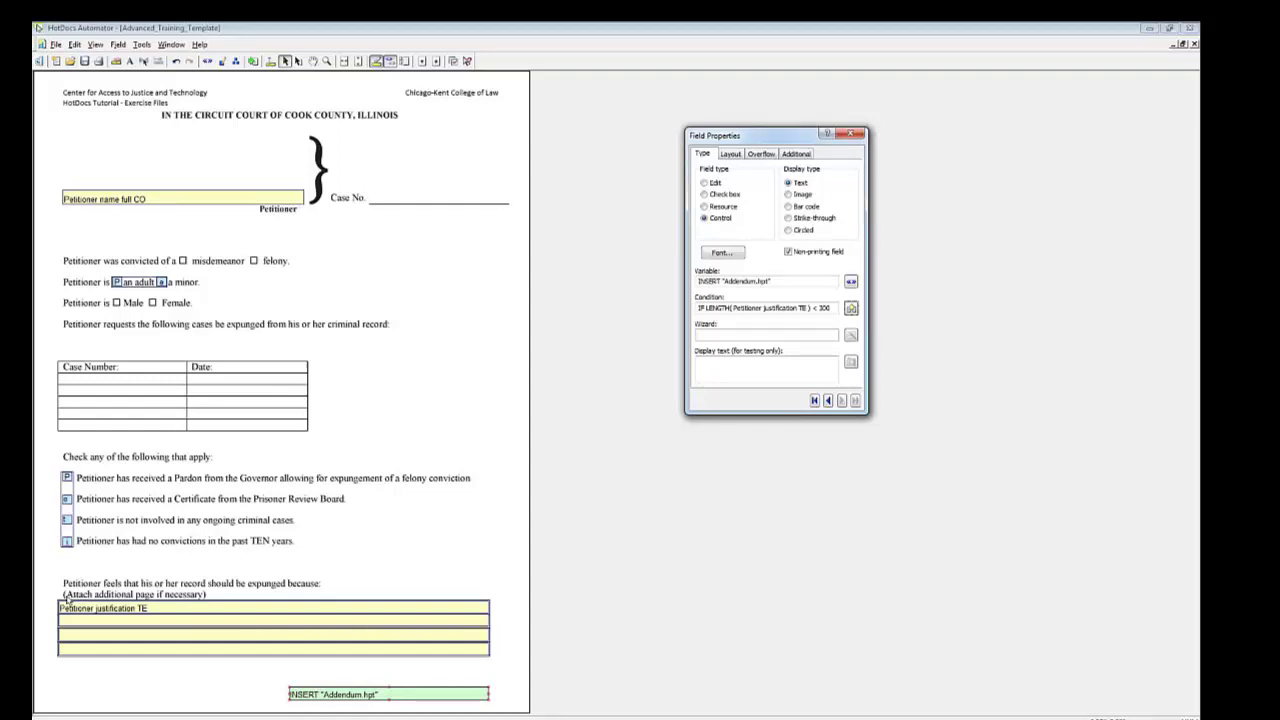
- Draw a small field over the start of the first justification line, keeping the grouped field on its lines
left_click(65, 602)
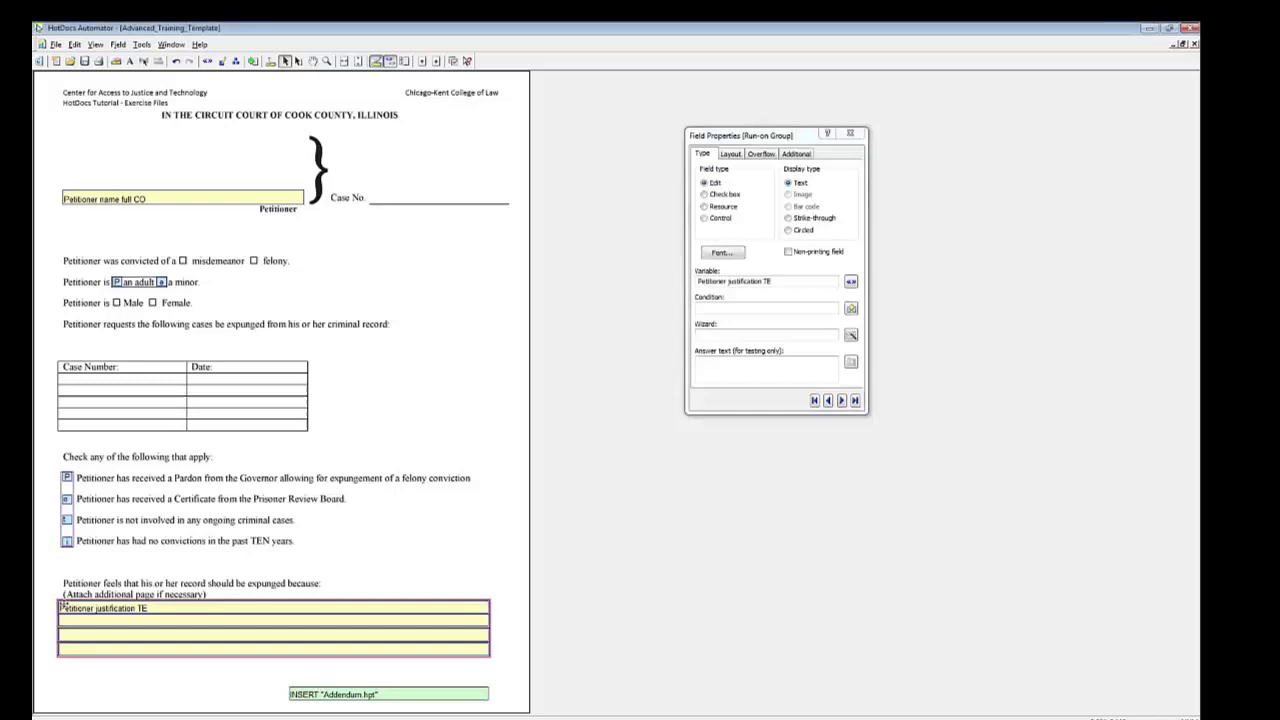
left_click(92, 614)
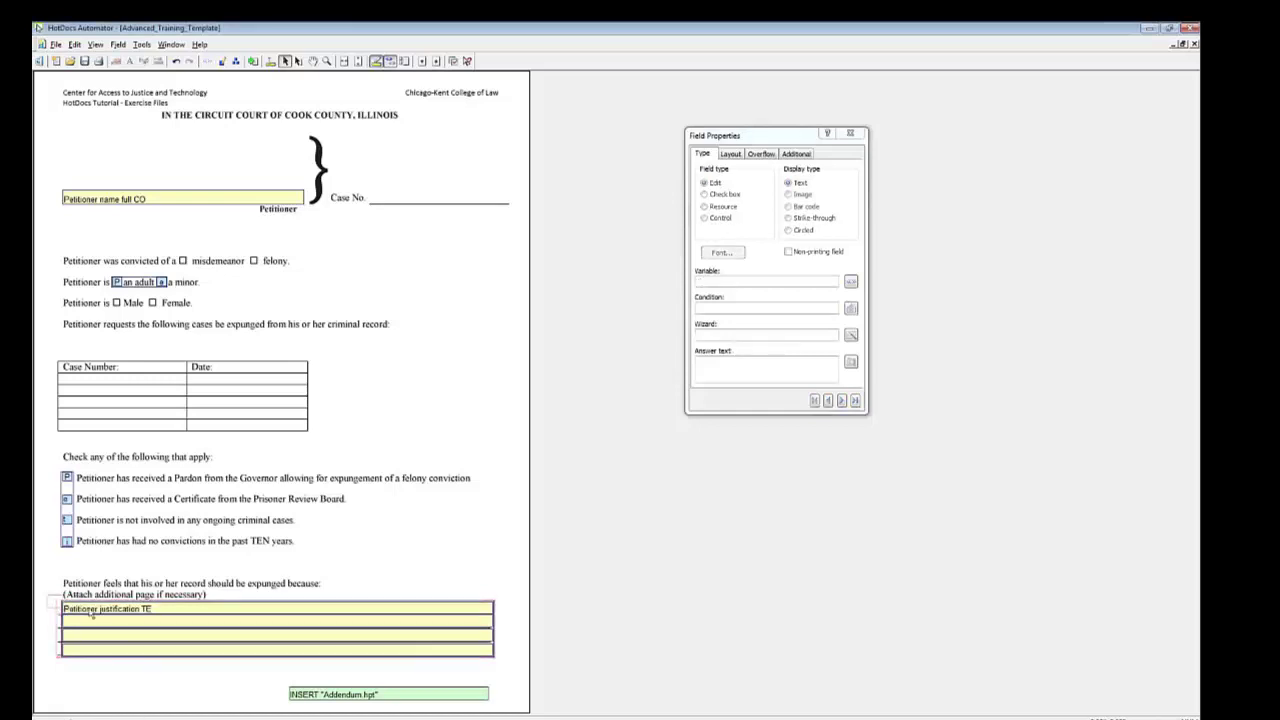
left_click(165, 606)
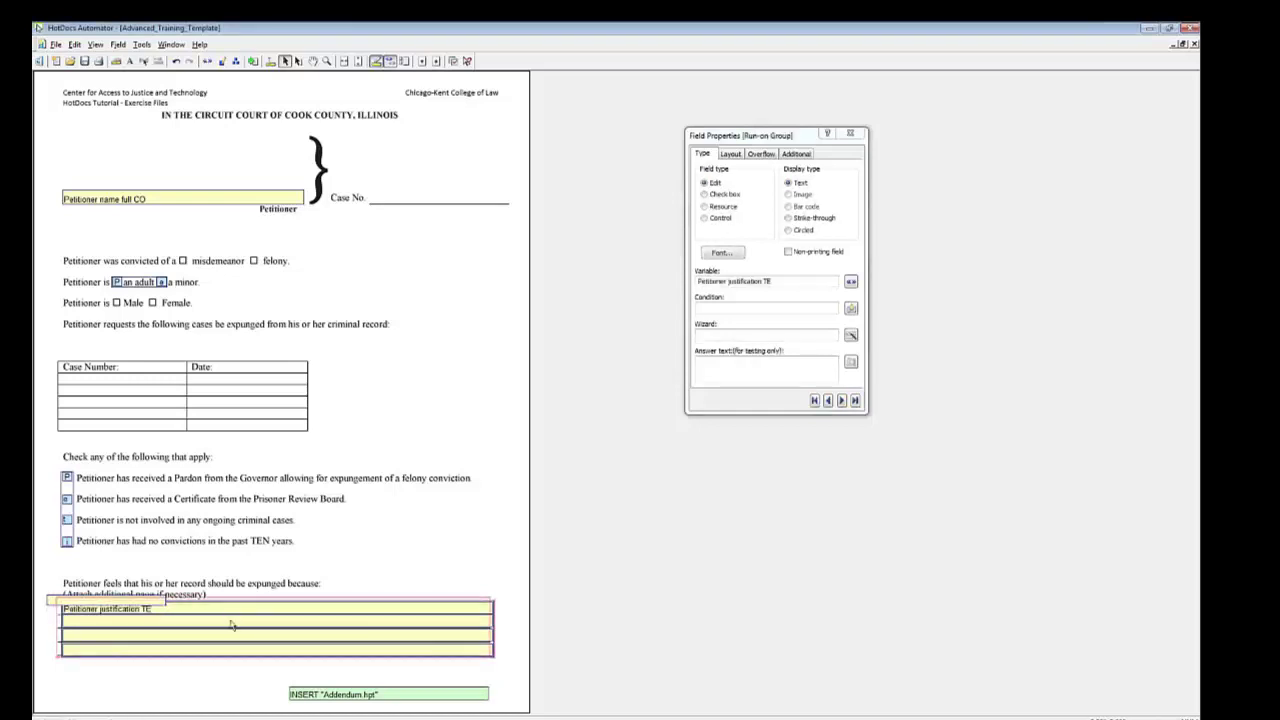
left_click_drag(231, 622, 140, 607)
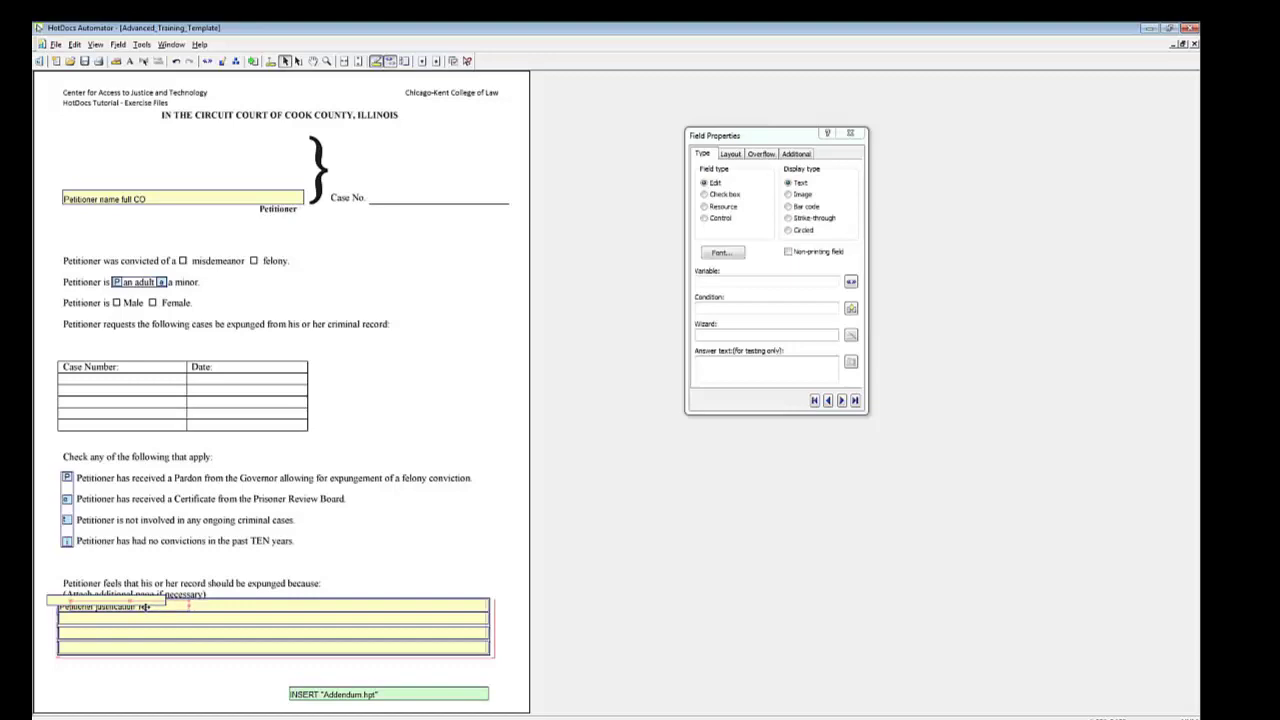
left_click(142, 614)
- Make the small overlay field a non-printing control field and assign it a new text variable named See addendum TE
right_click(142, 607)
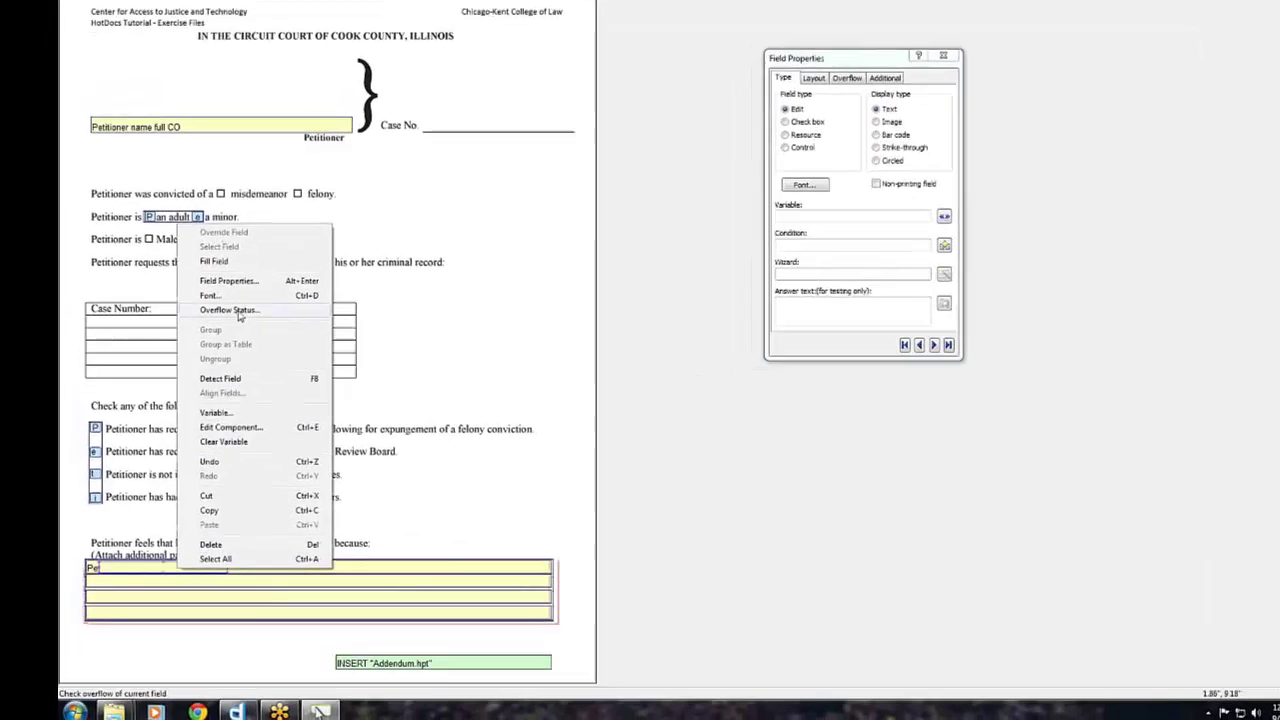
left_click(229, 280)
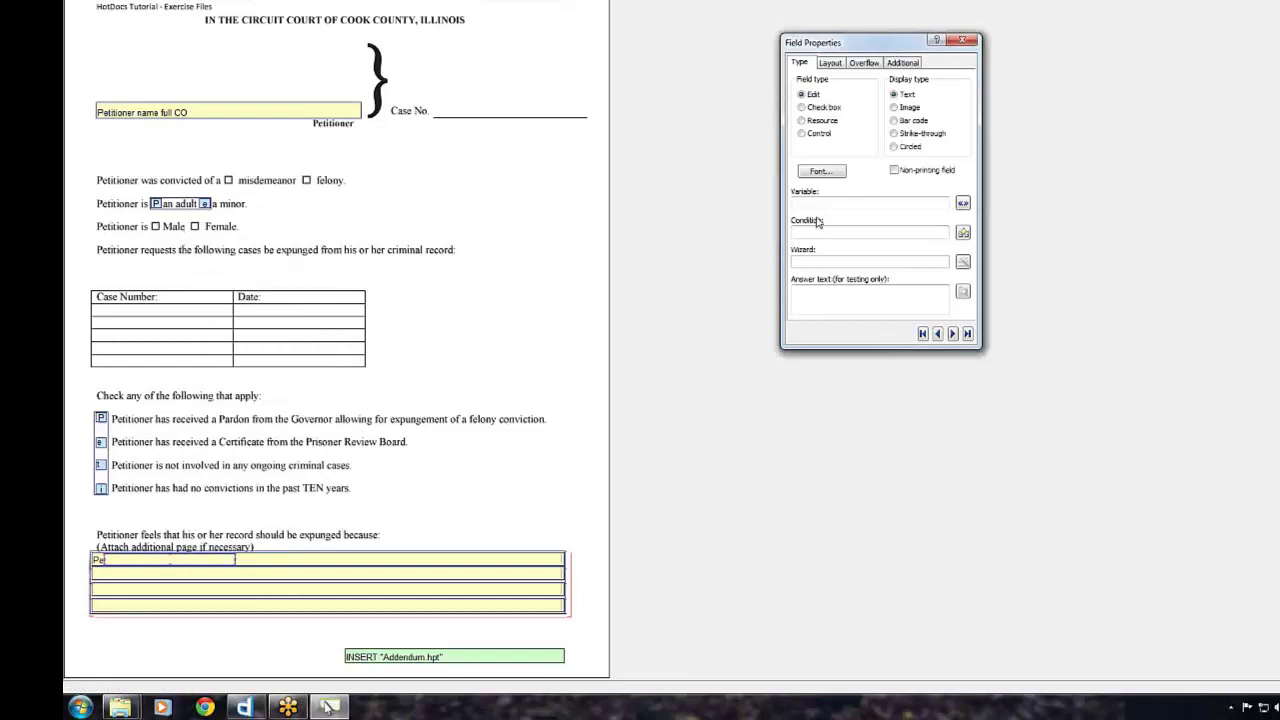
left_click(802, 134)
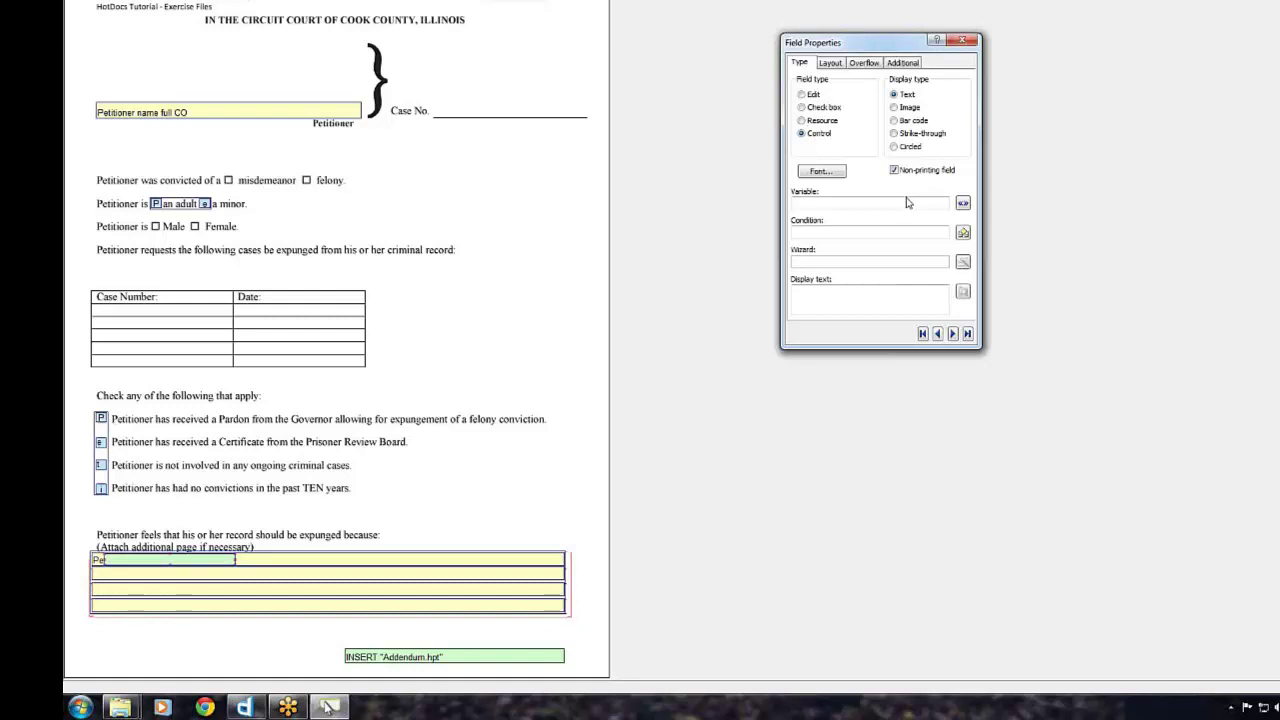
left_click(904, 203)
type("Sex")
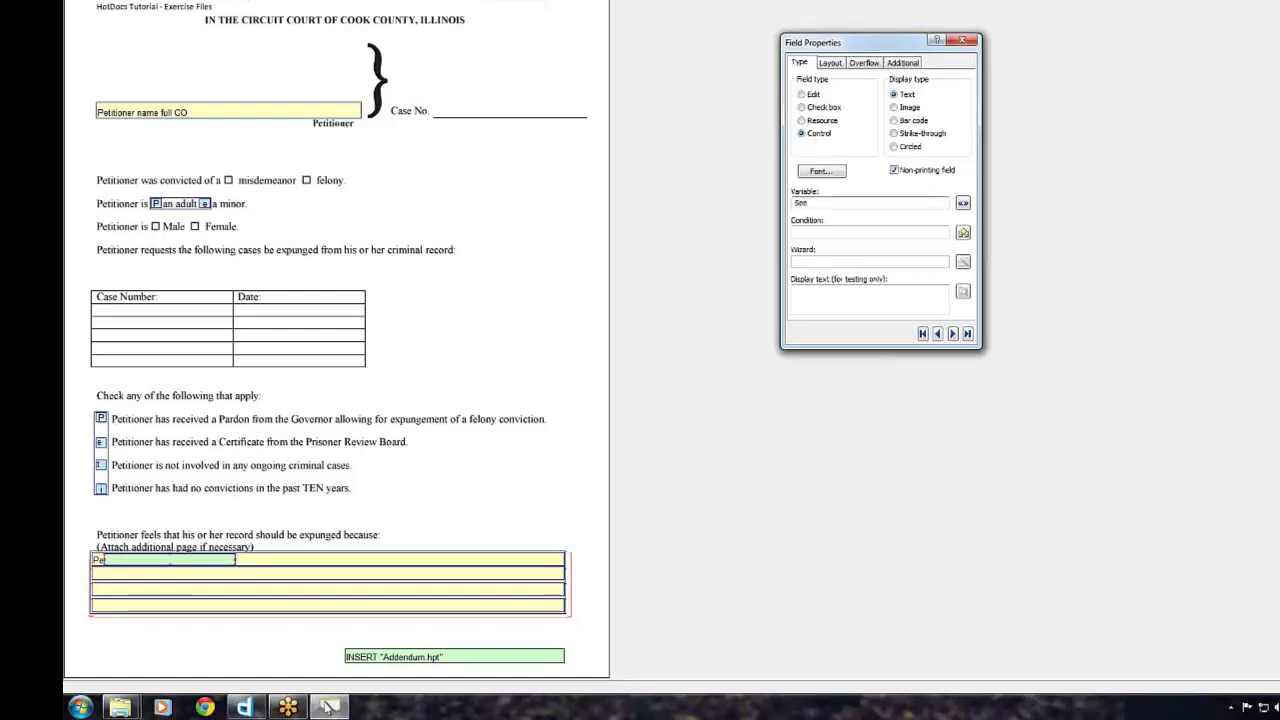
type(" addendum TE")
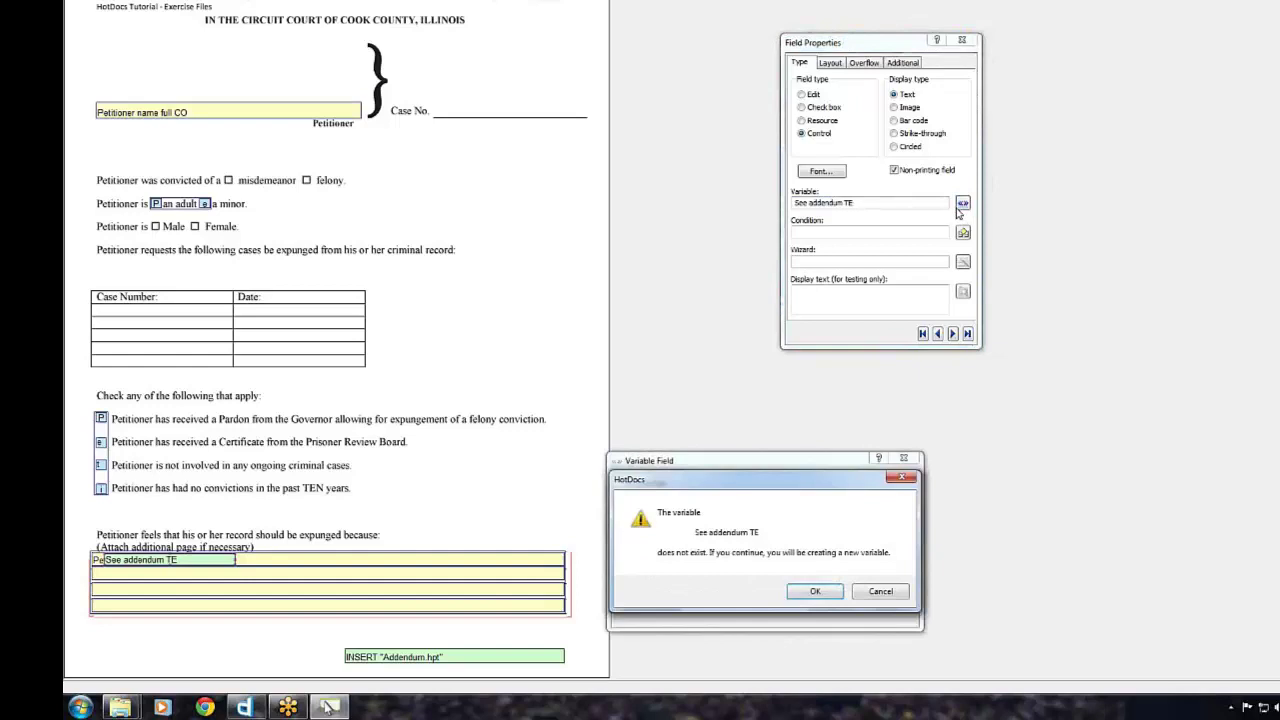
left_click(815, 592)
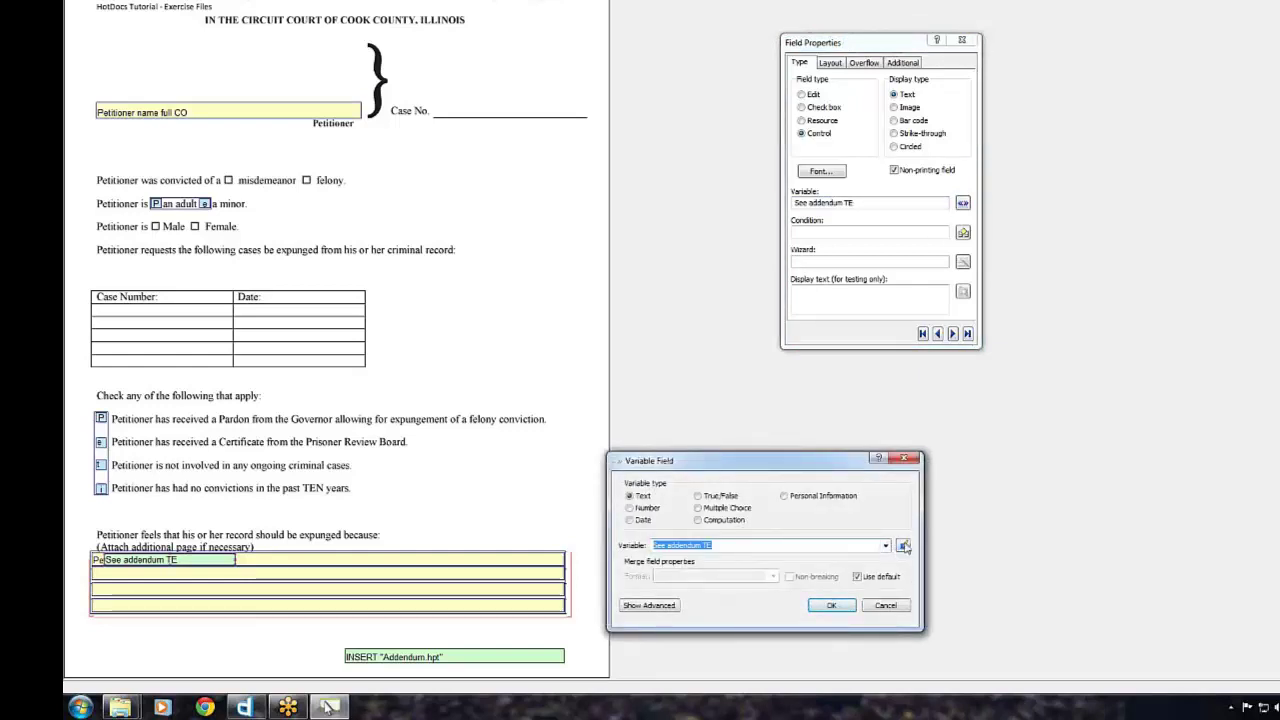
- Set the unanswered text of the See addendum TE variable to "See Addendum" and accept the variable for the field
left_click(903, 546)
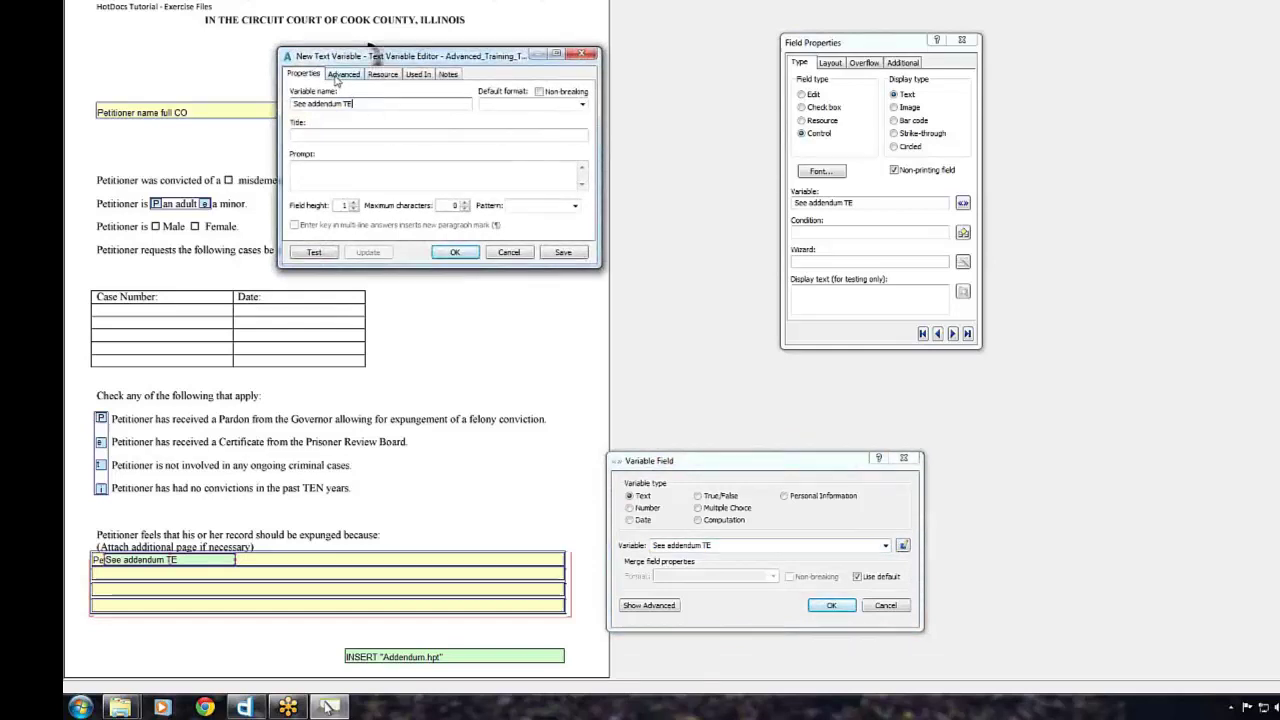
left_click(342, 74)
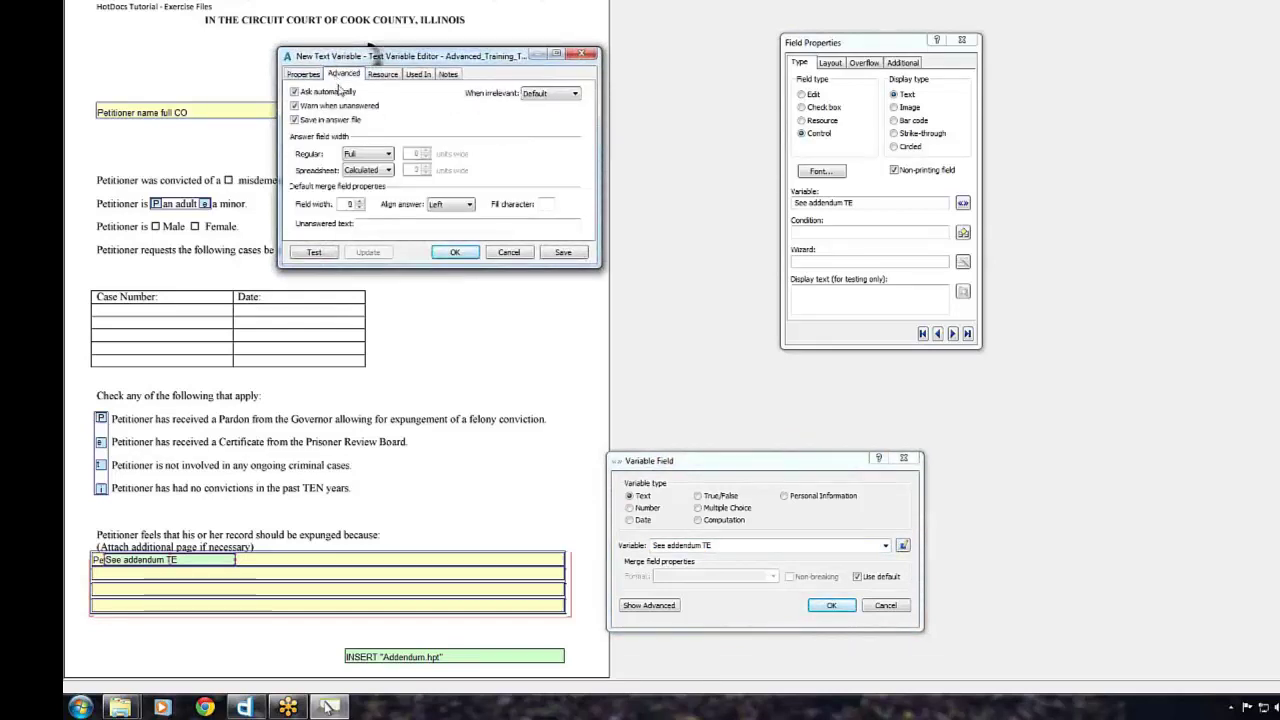
left_click(372, 222)
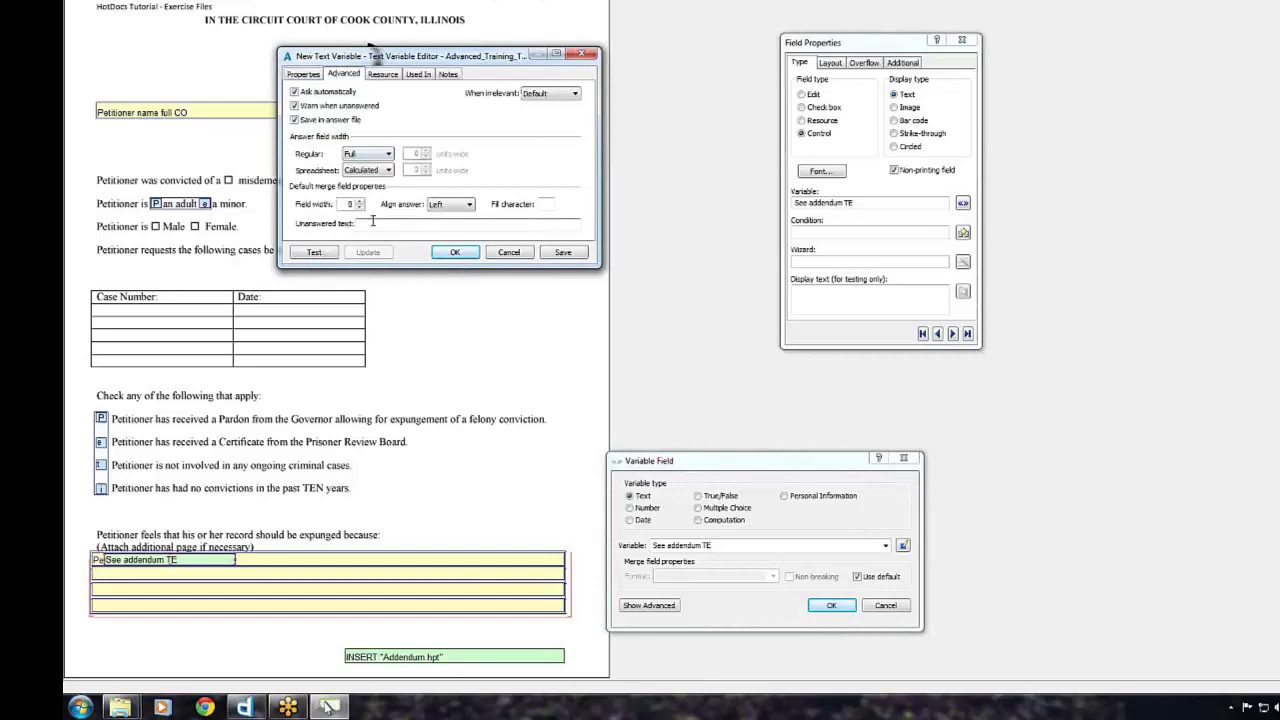
type("See Addendum")
left_click(455, 253)
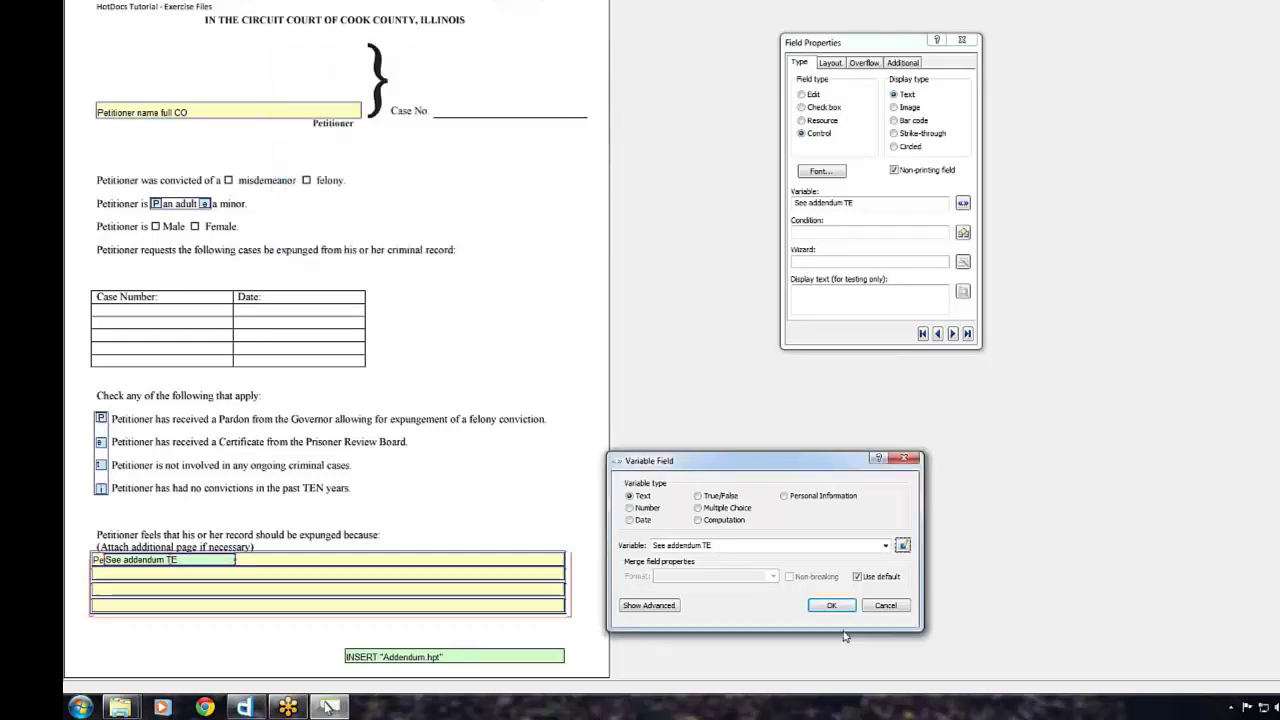
left_click(831, 605)
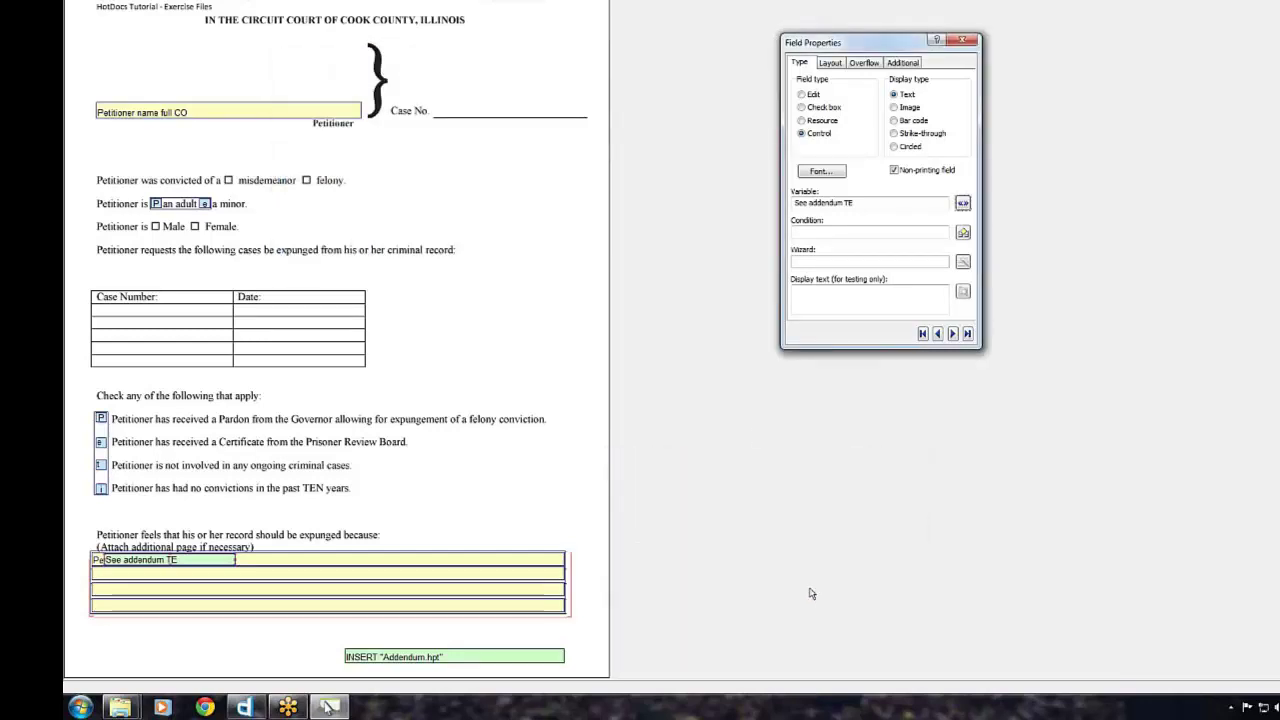
- Start an IF expression condition for the See addendum TE field with ANSWERED( Petitioner justification TE )
left_click(963, 233)
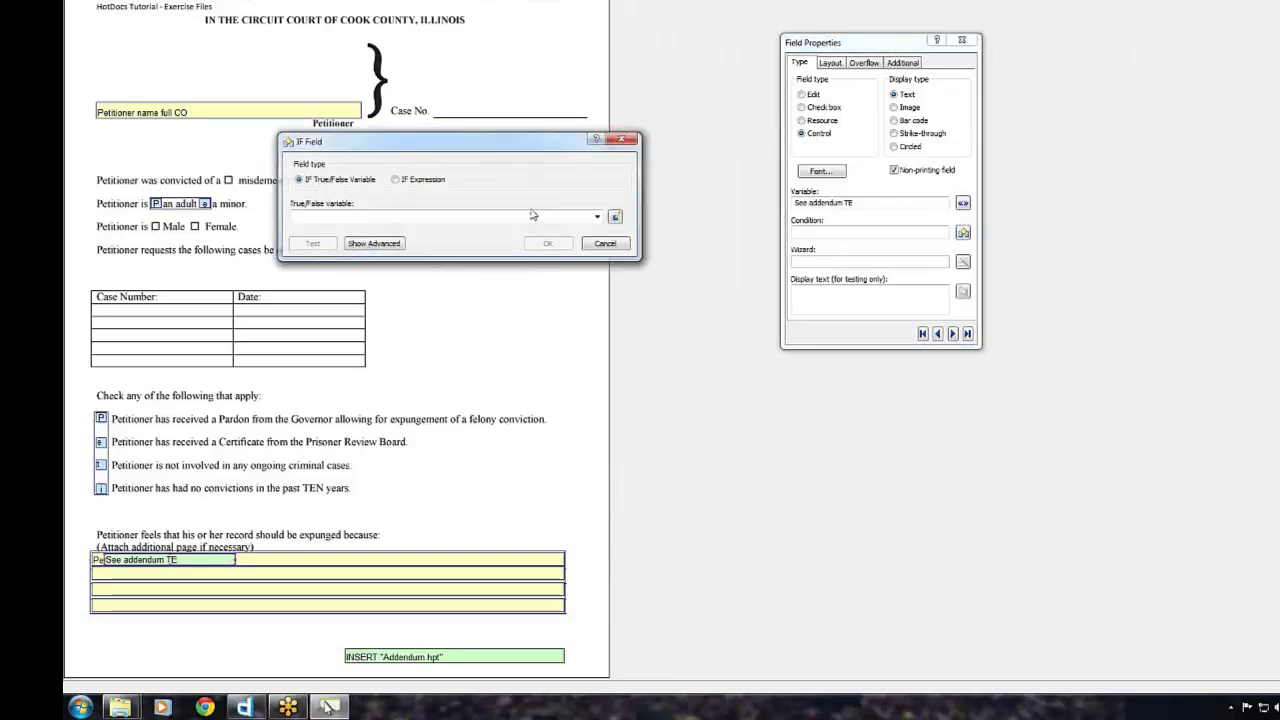
left_click(408, 180)
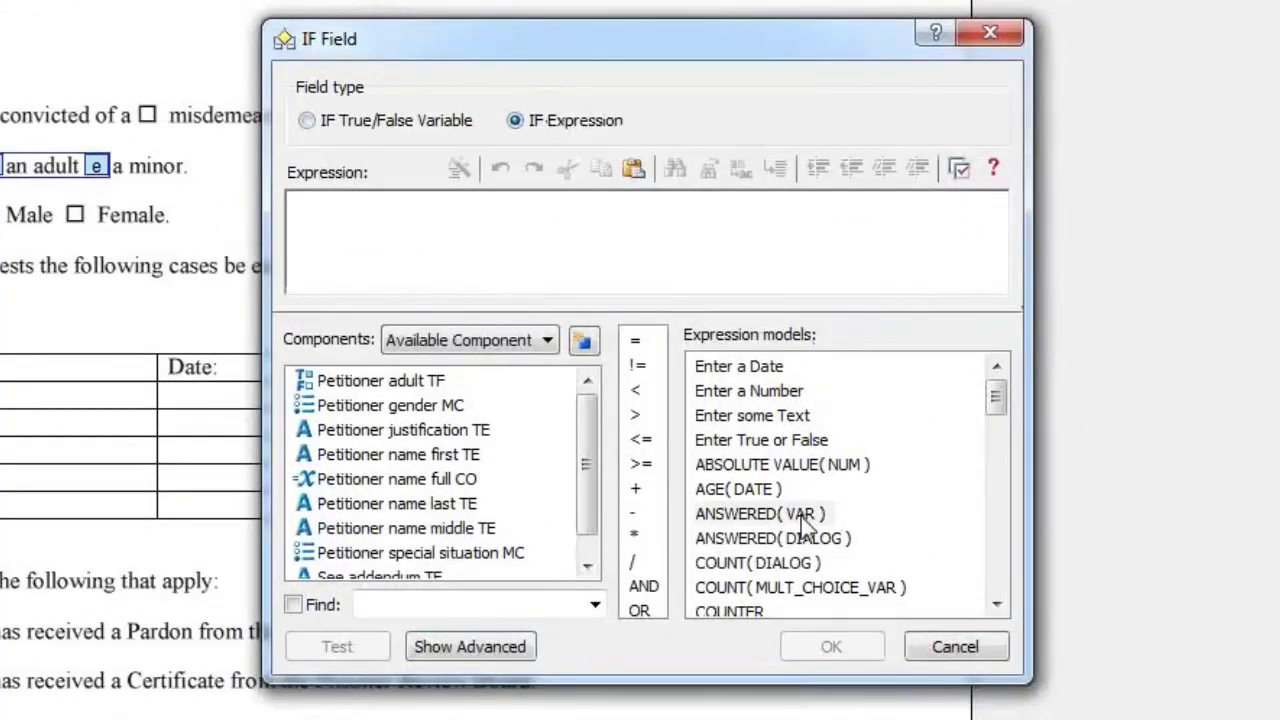
left_click_drag(806, 522, 491, 211)
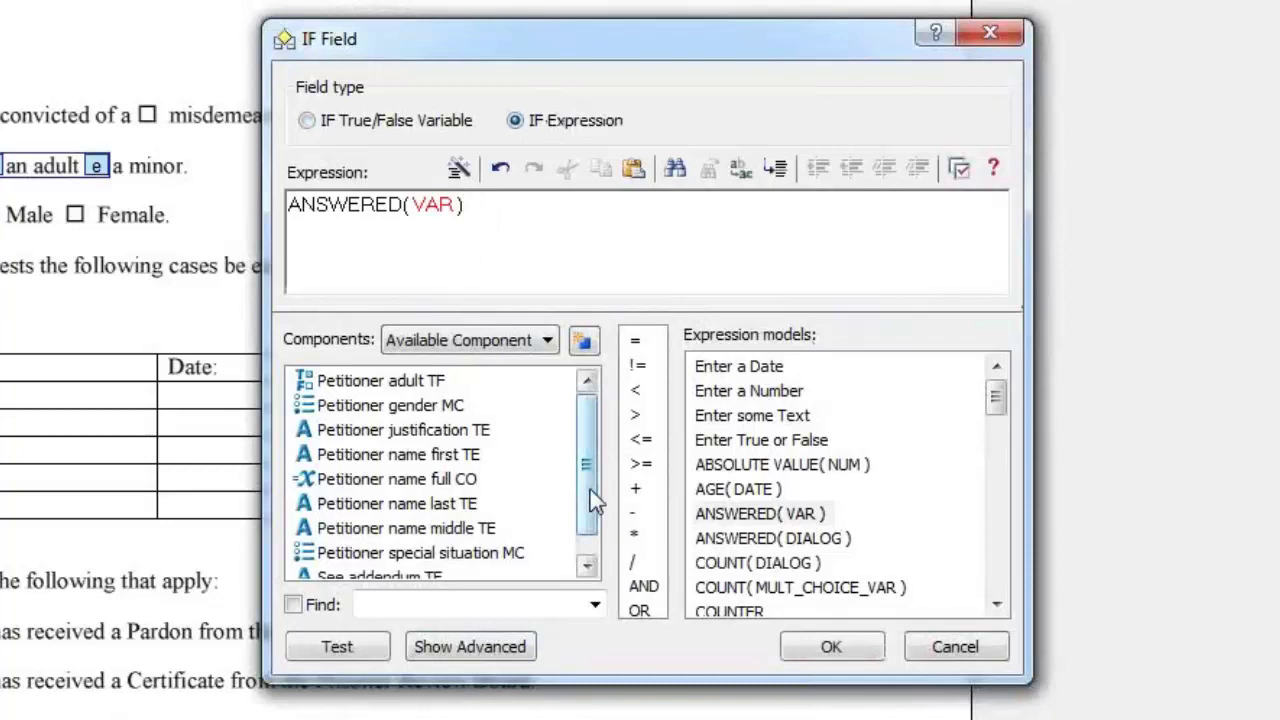
left_click_drag(591, 489, 591, 499)
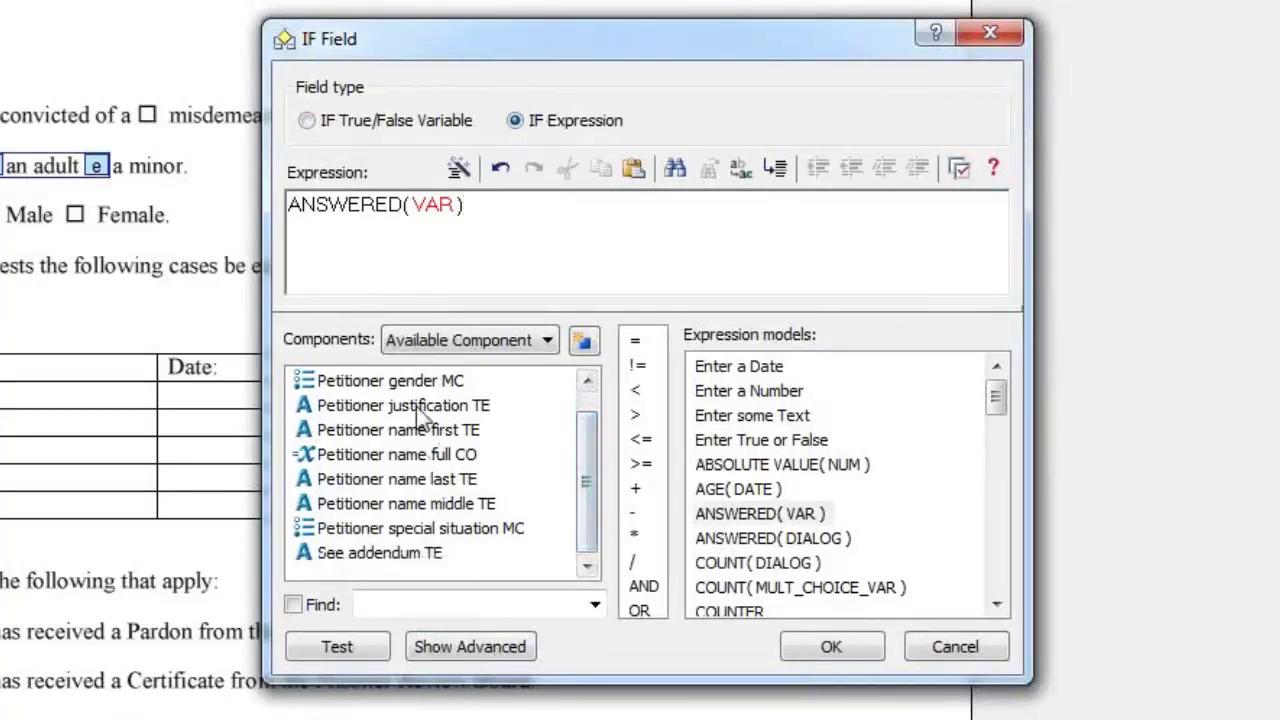
left_click_drag(416, 406, 445, 228)
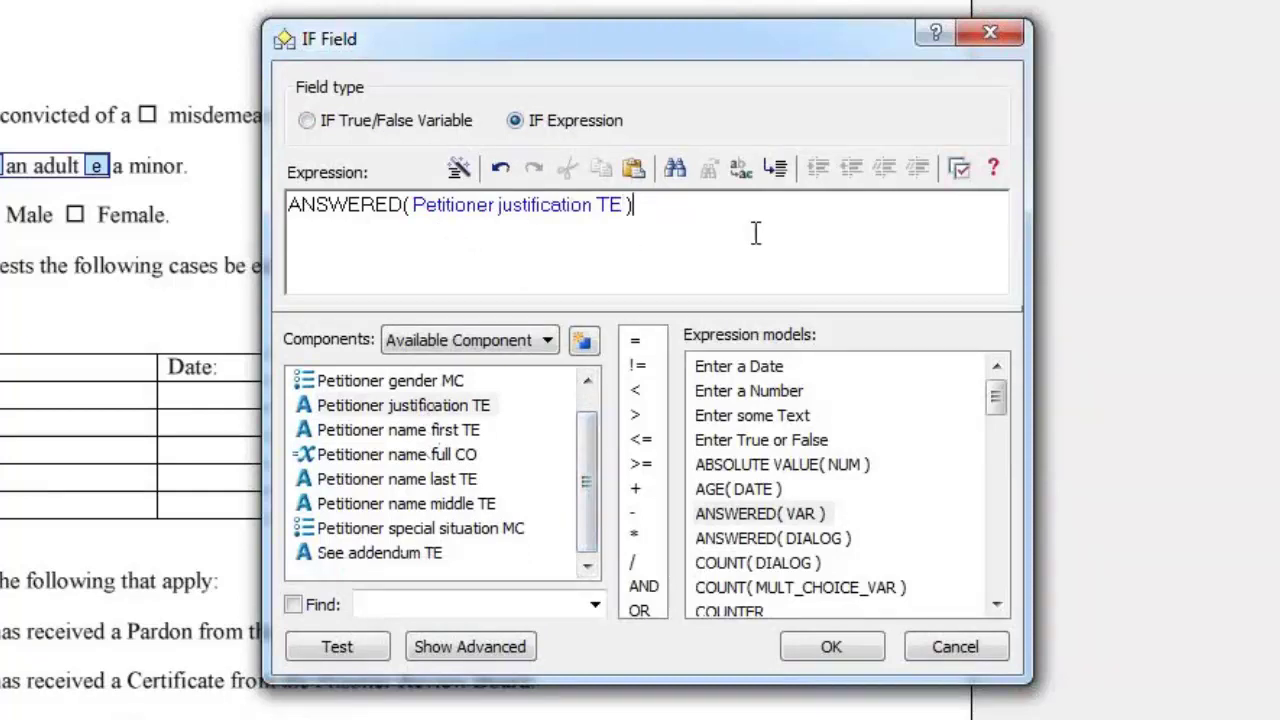
- Complete the overlay field's condition with AND LENGTH( Petitioner justification TE ) > 300, accept it and close the field properties
type("AND")
left_click_drag(996, 398, 976, 472)
left_click_drag(765, 539, 823, 262)
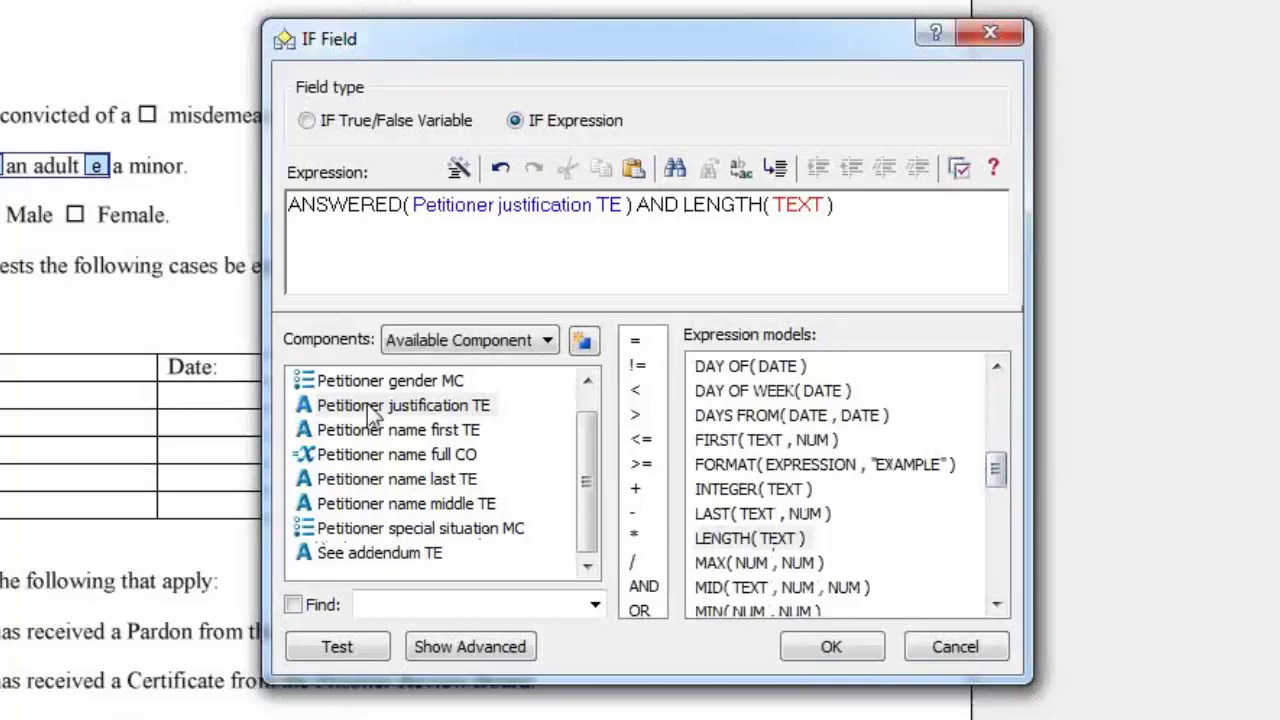
left_click_drag(367, 404, 800, 215)
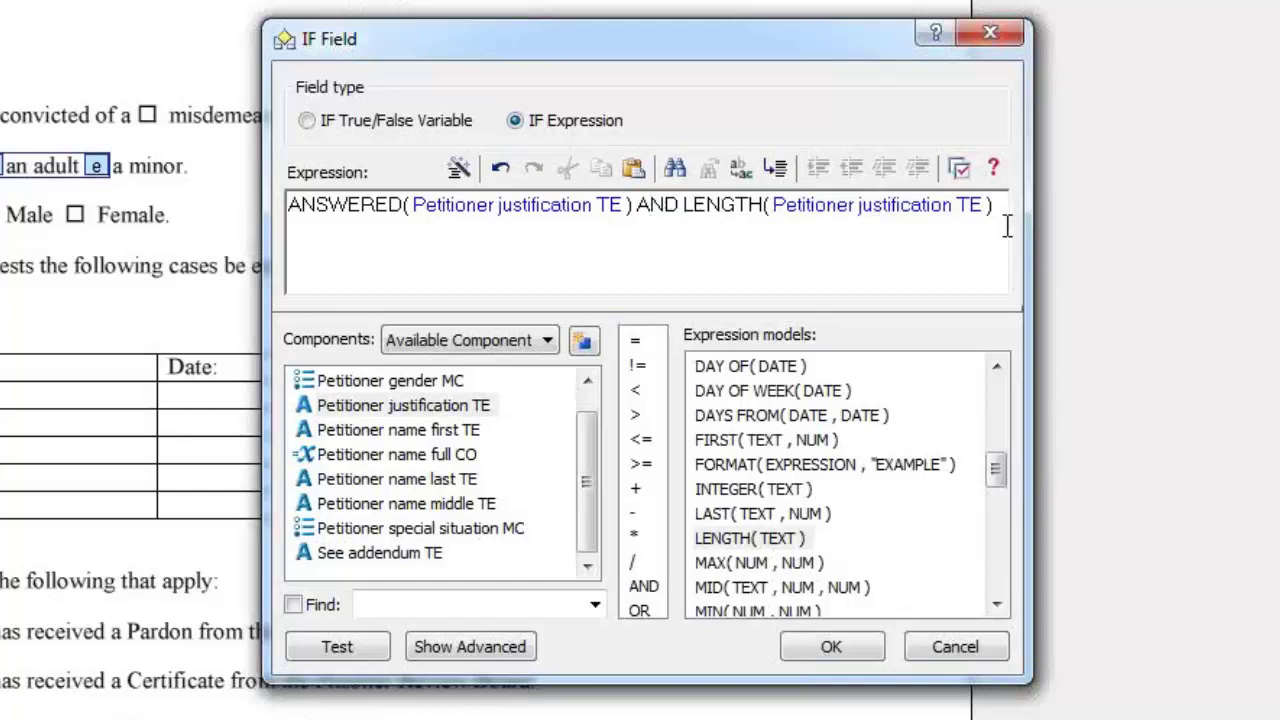
type("> 300")
left_click_drag(631, 215, 283, 214)
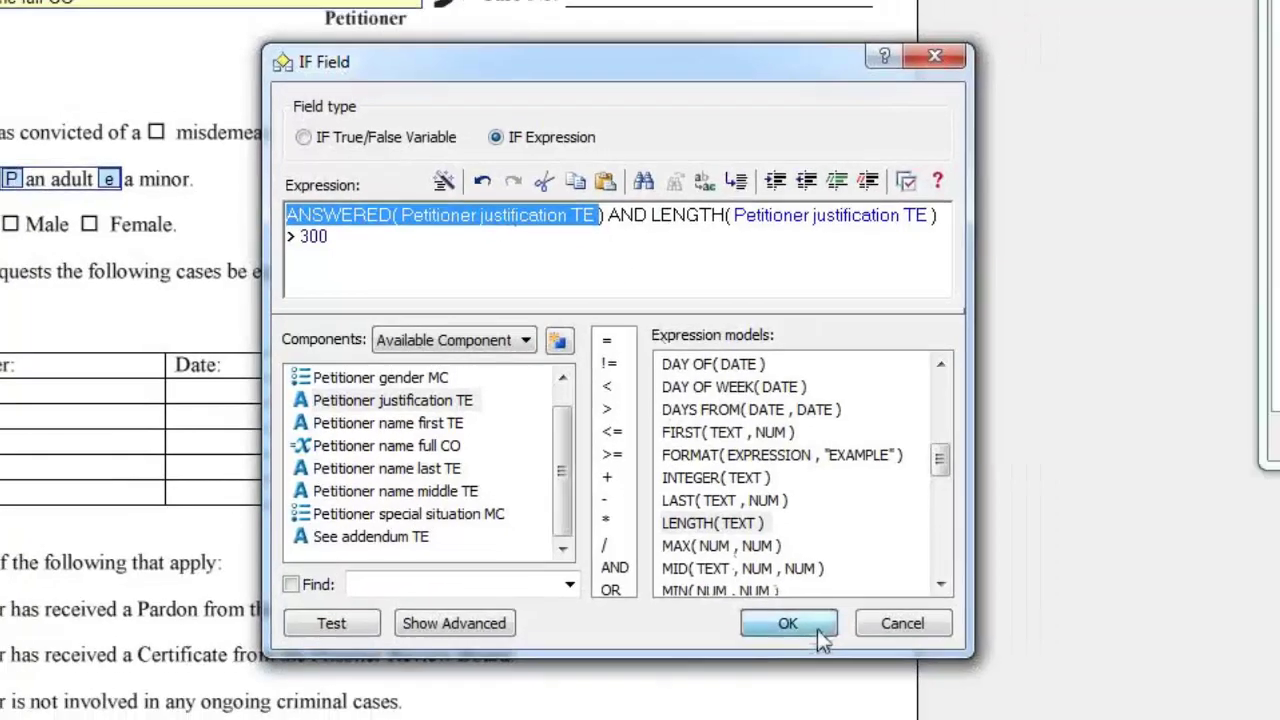
left_click(818, 638)
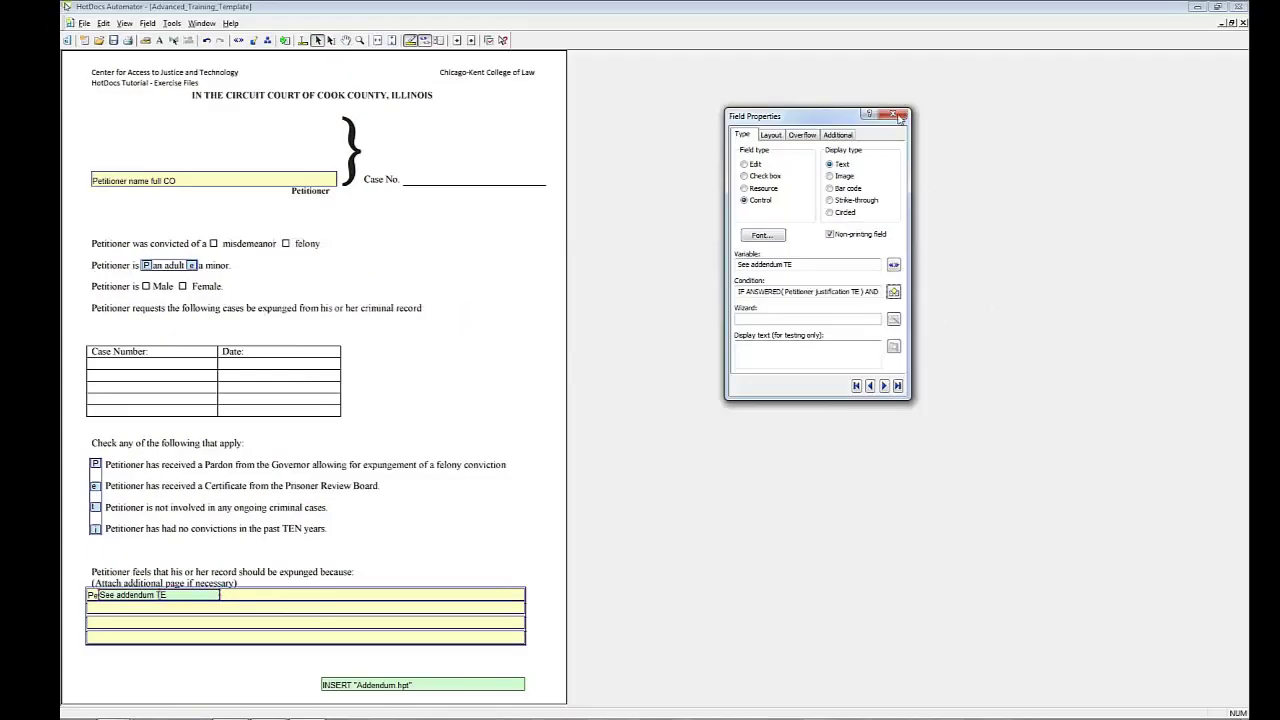
left_click(898, 116)
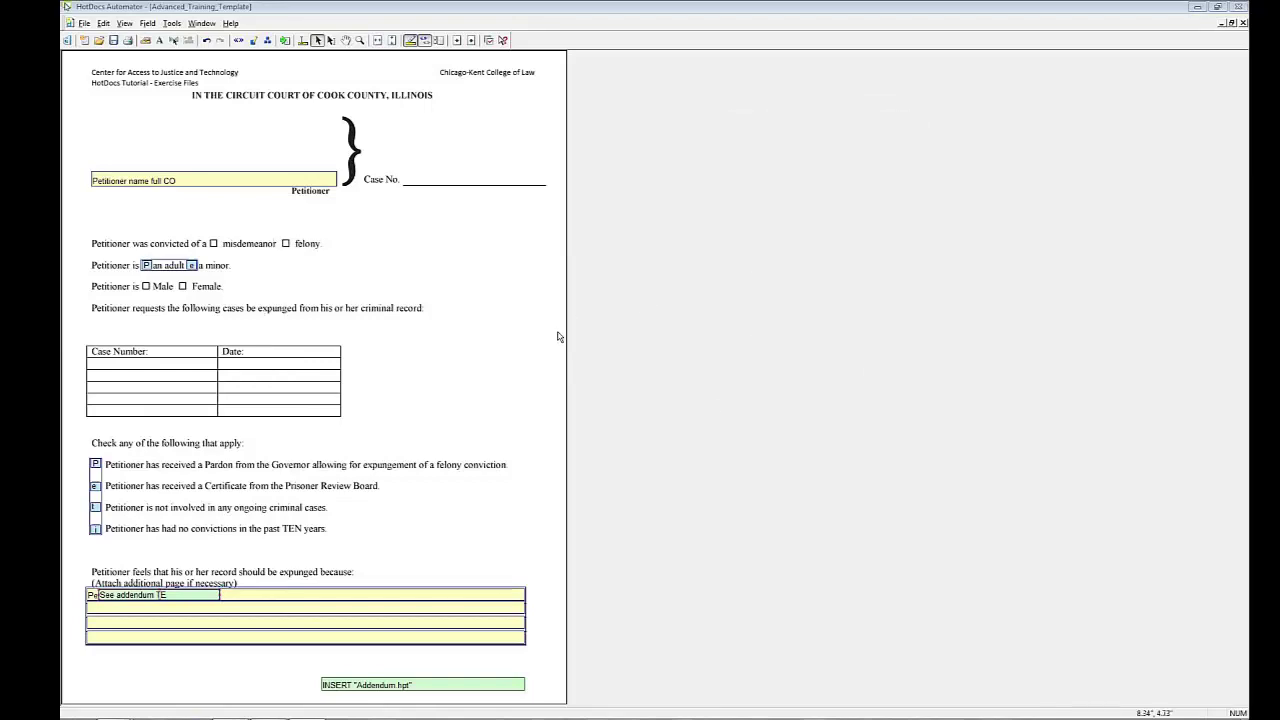
- Start an IF expression condition for the grouped justification field with ANSWERED( Petitioner justification TE )
left_click(422, 606)
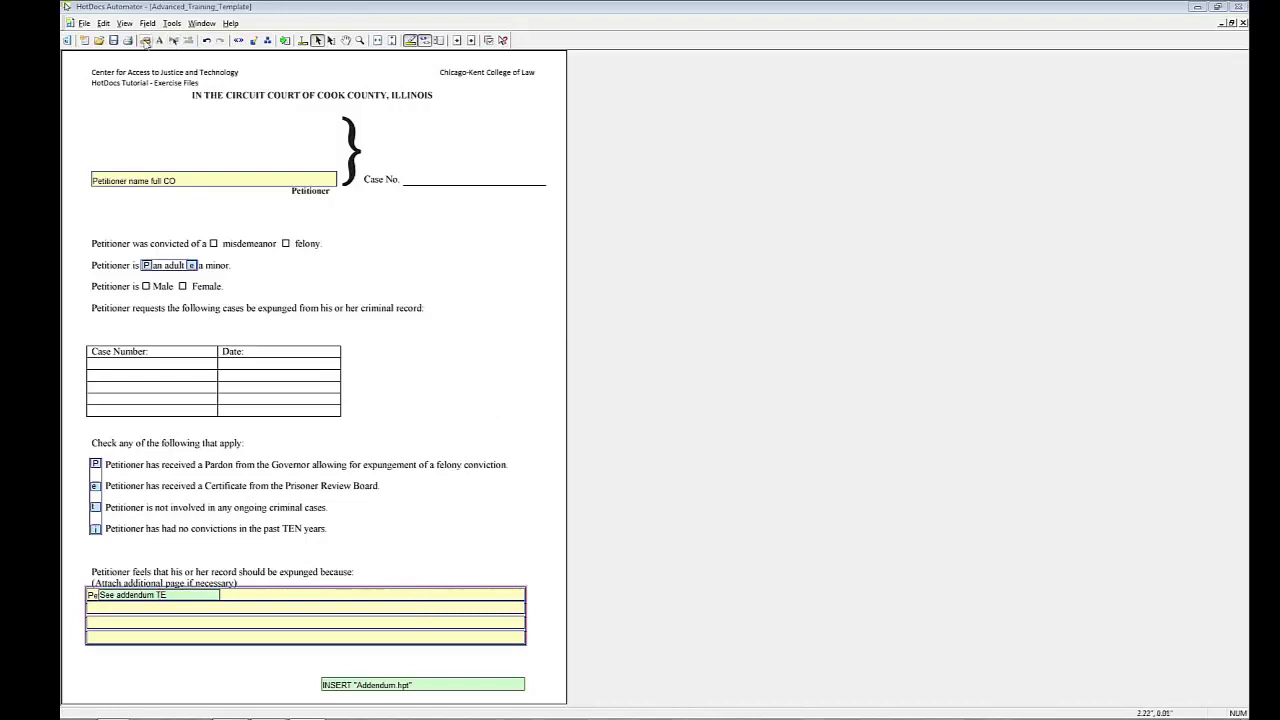
left_click(145, 41)
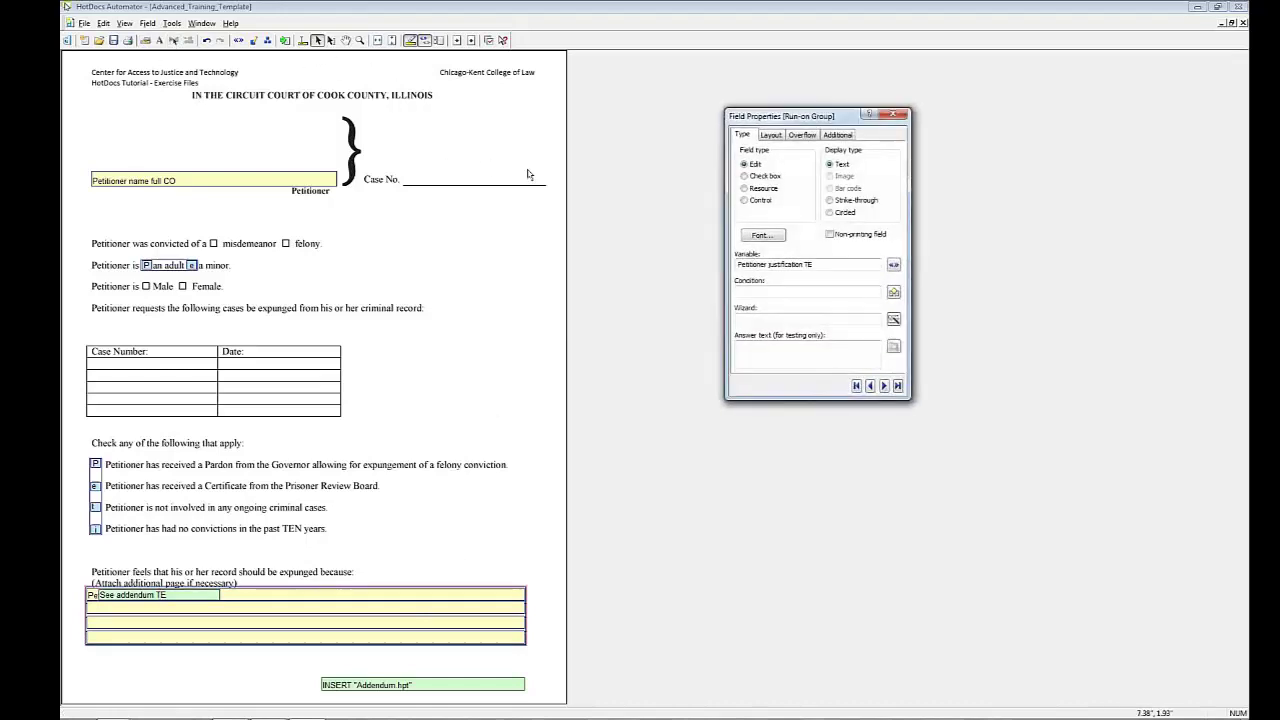
left_click(893, 293)
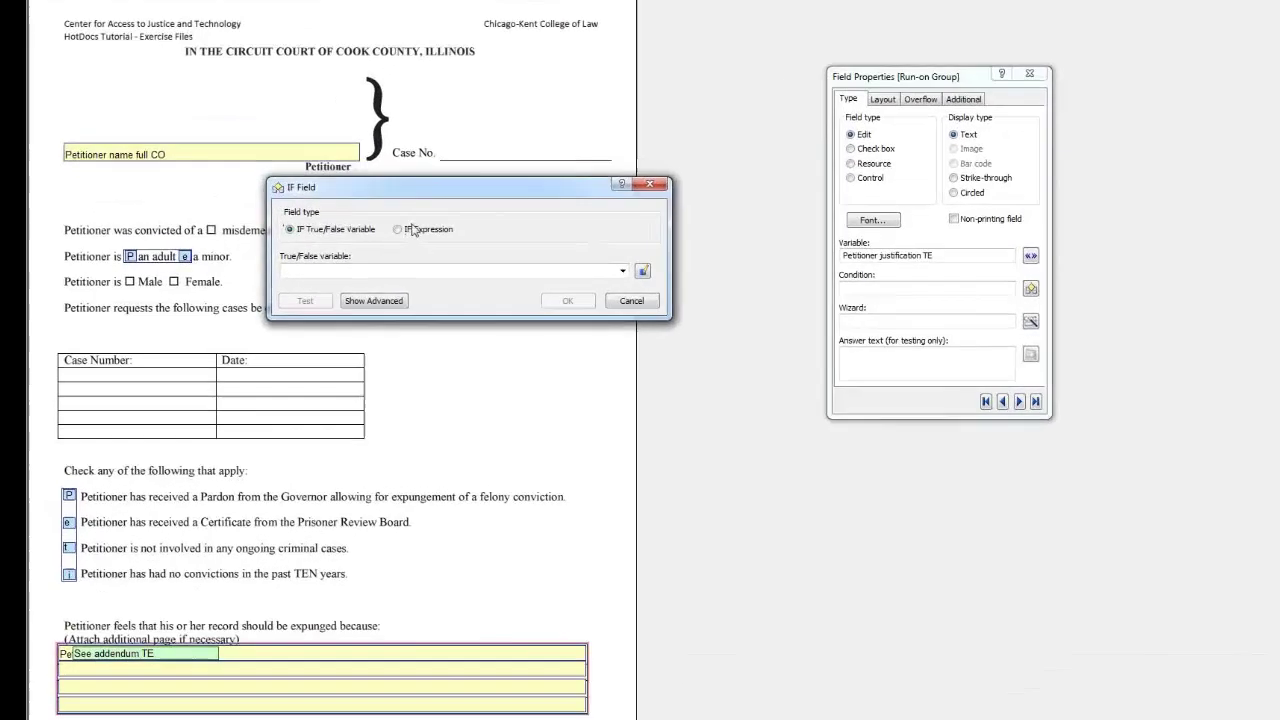
left_click(368, 242)
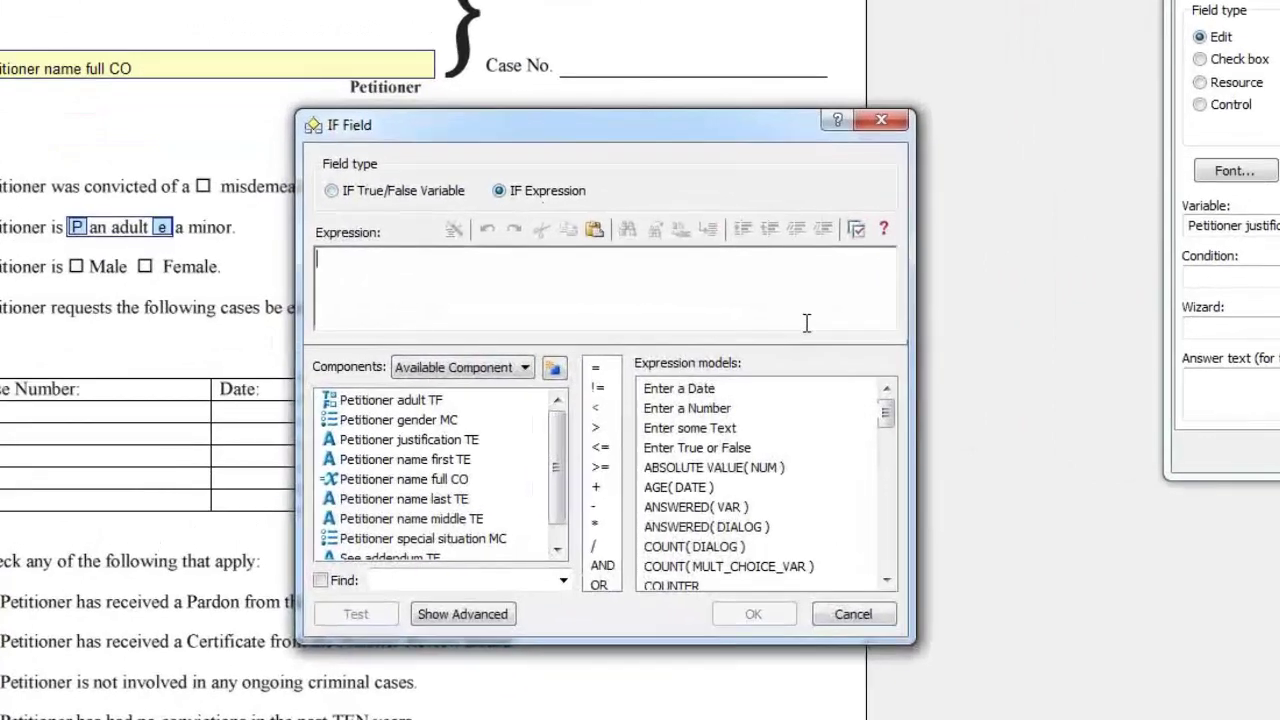
type("ANSWERED ")
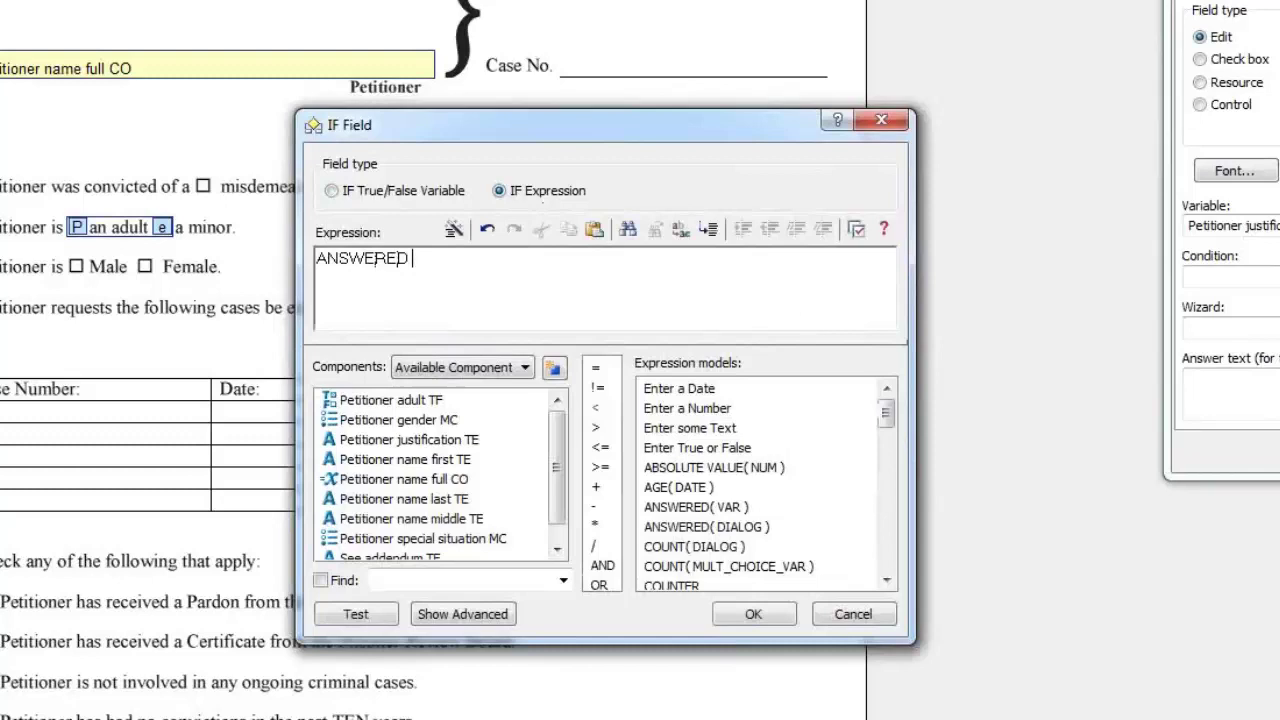
type("( PEt")
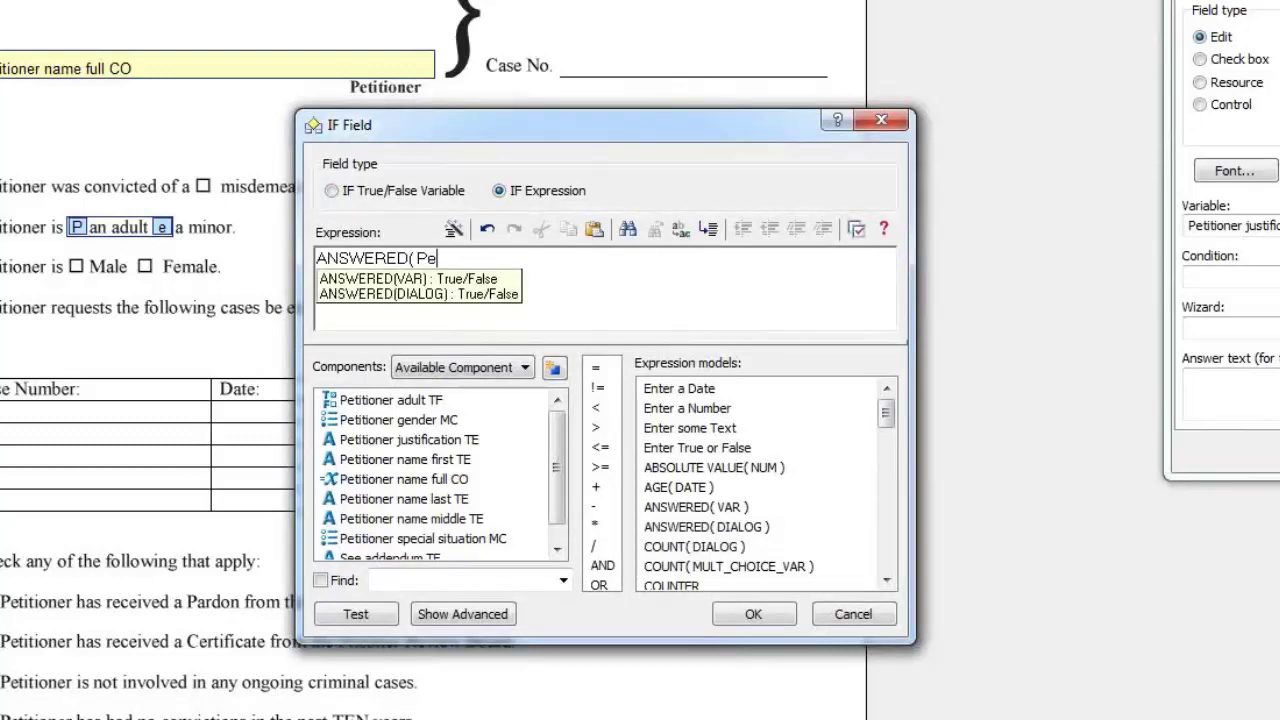
type("itioner justification T")
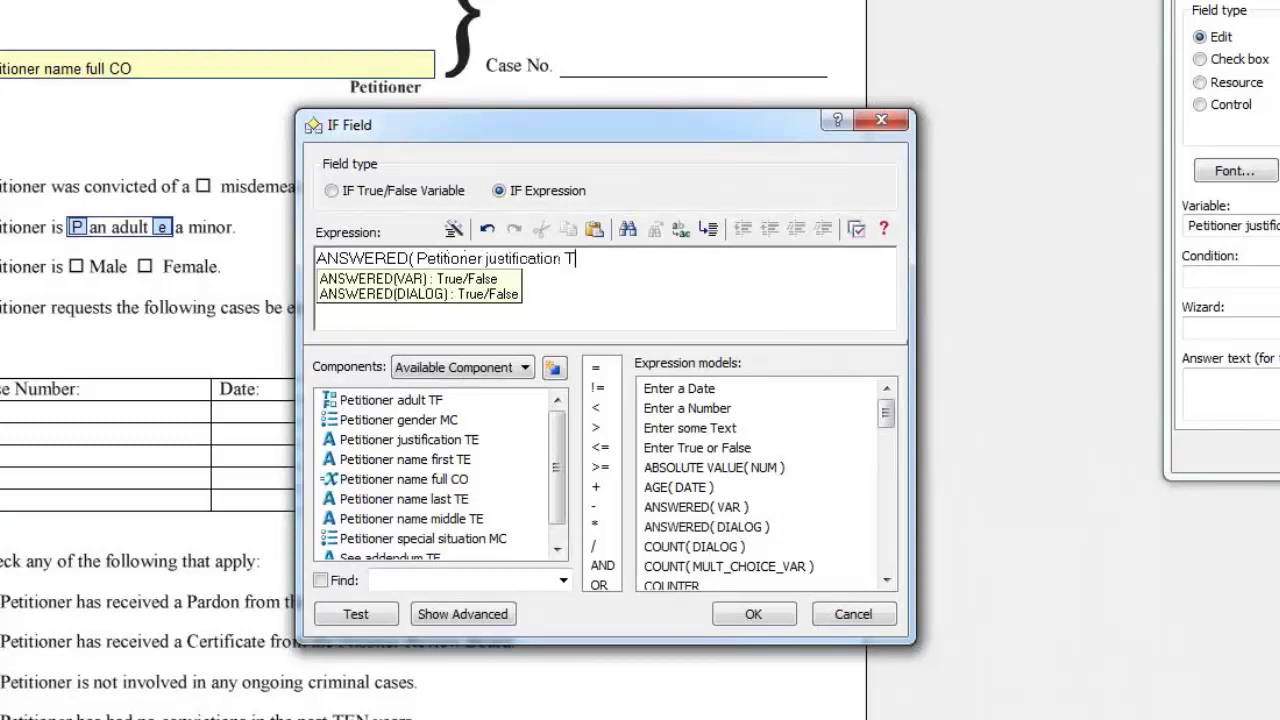
type("E)")
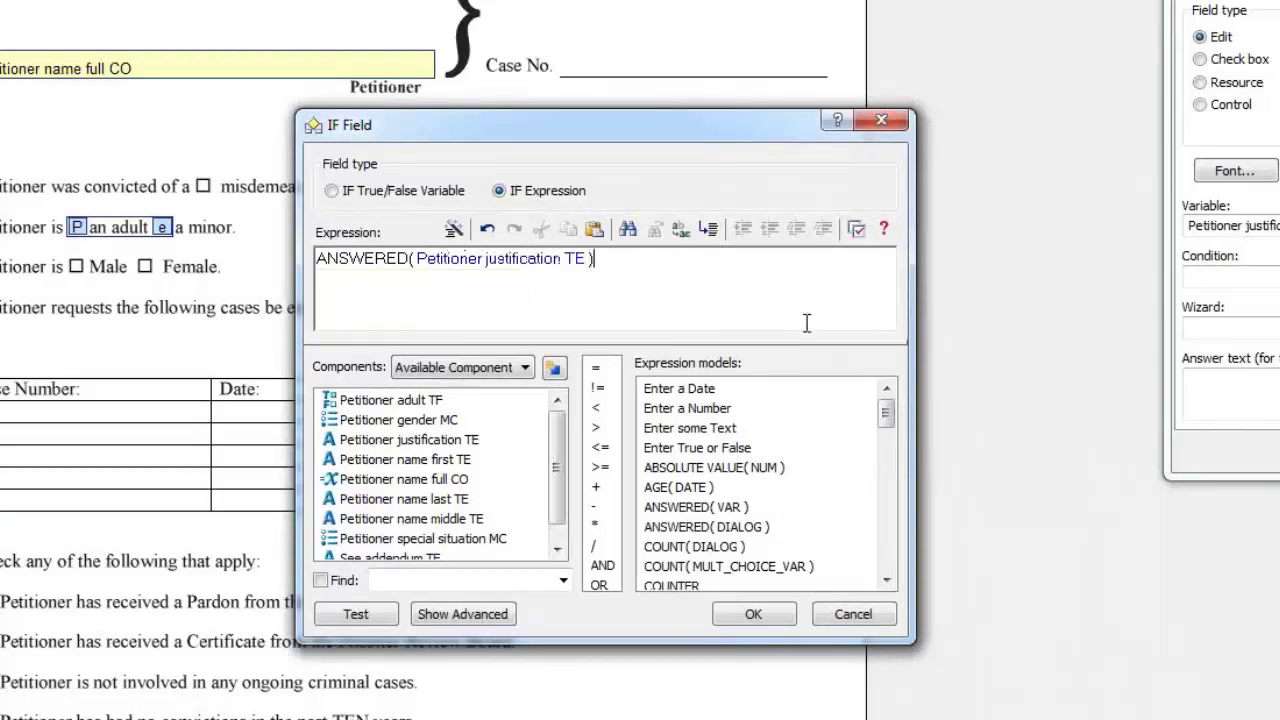
- Complete the grouped justification field's condition with AND LENGTH( Petitioner justification TE ) <= 300 and accept it
type(" AND LENGTH")
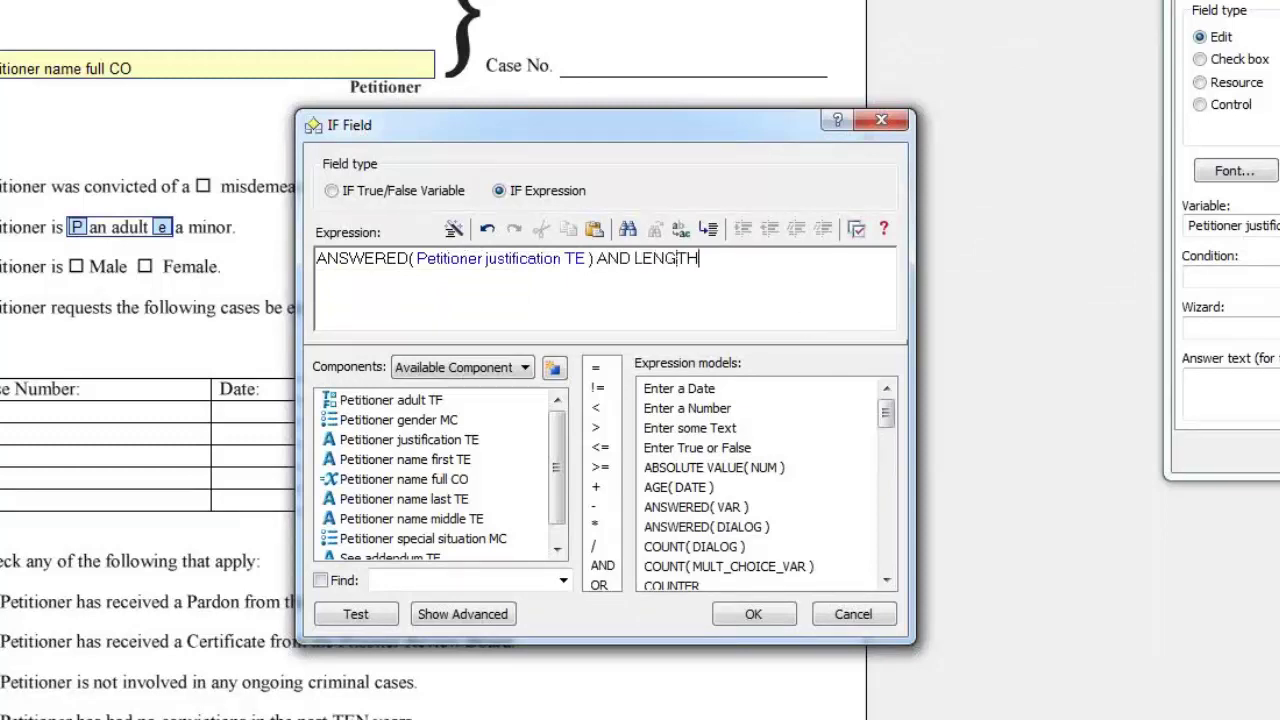
type("(")
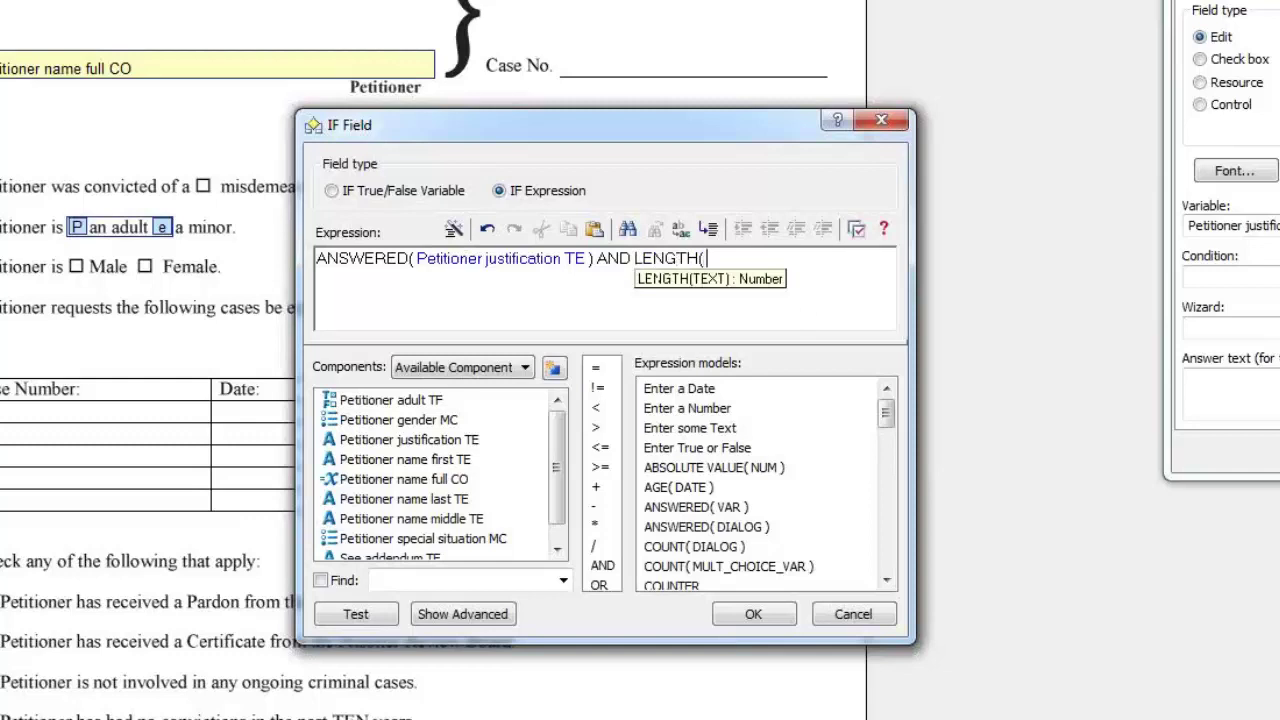
type(" PEtitioner")
left_click_drag(588, 258, 425, 263)
key("ctrl+c")
left_click_drag(818, 262, 714, 260)
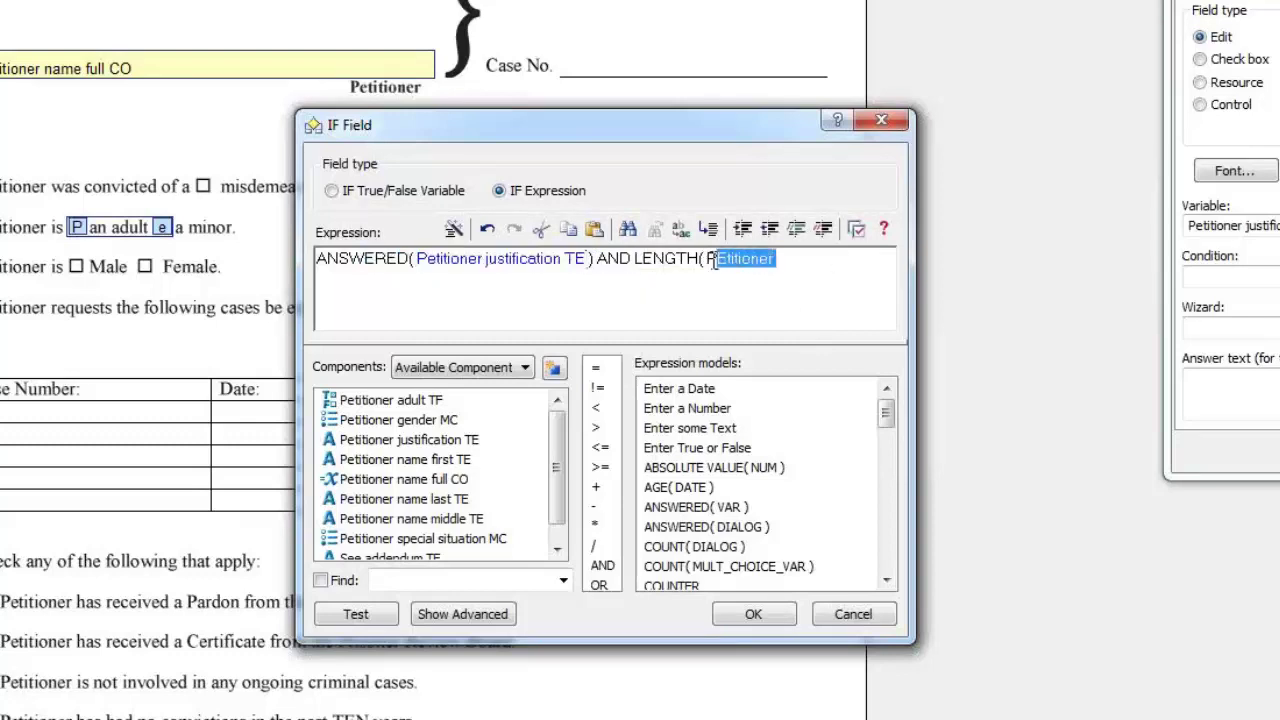
key("ctrl+v")
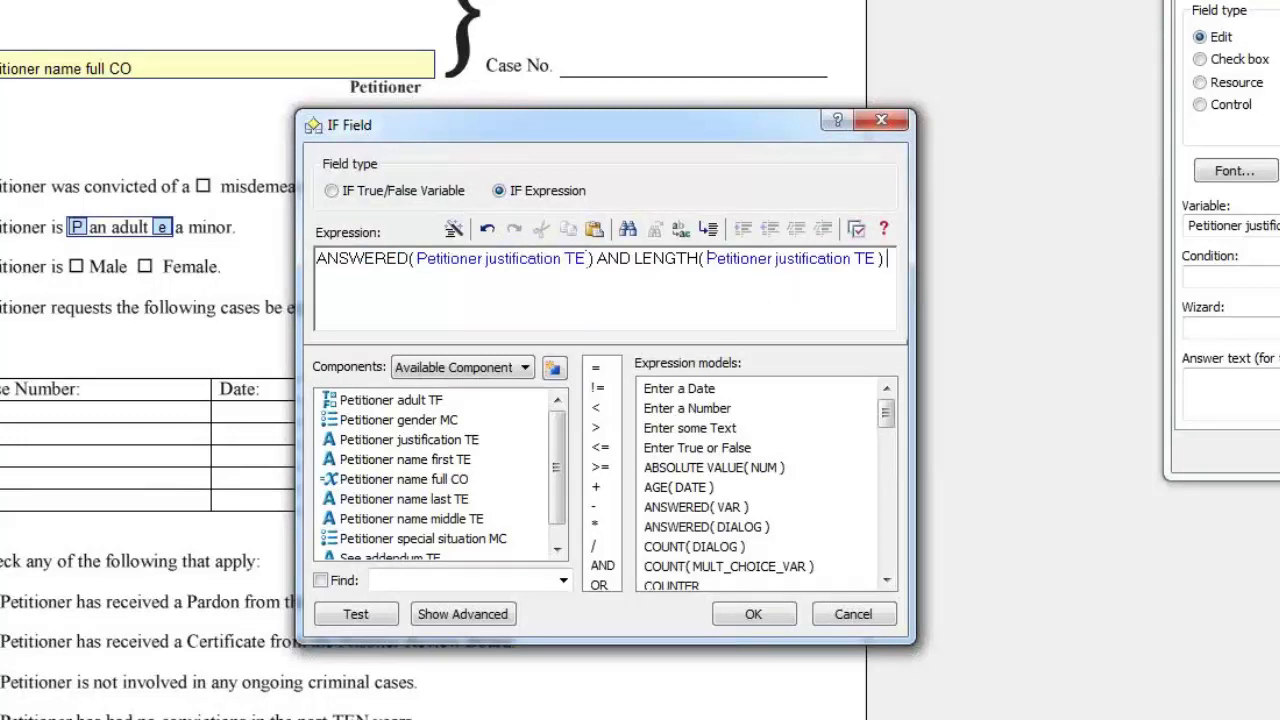
type("2")
type(" 300")
key("ctrl+a")
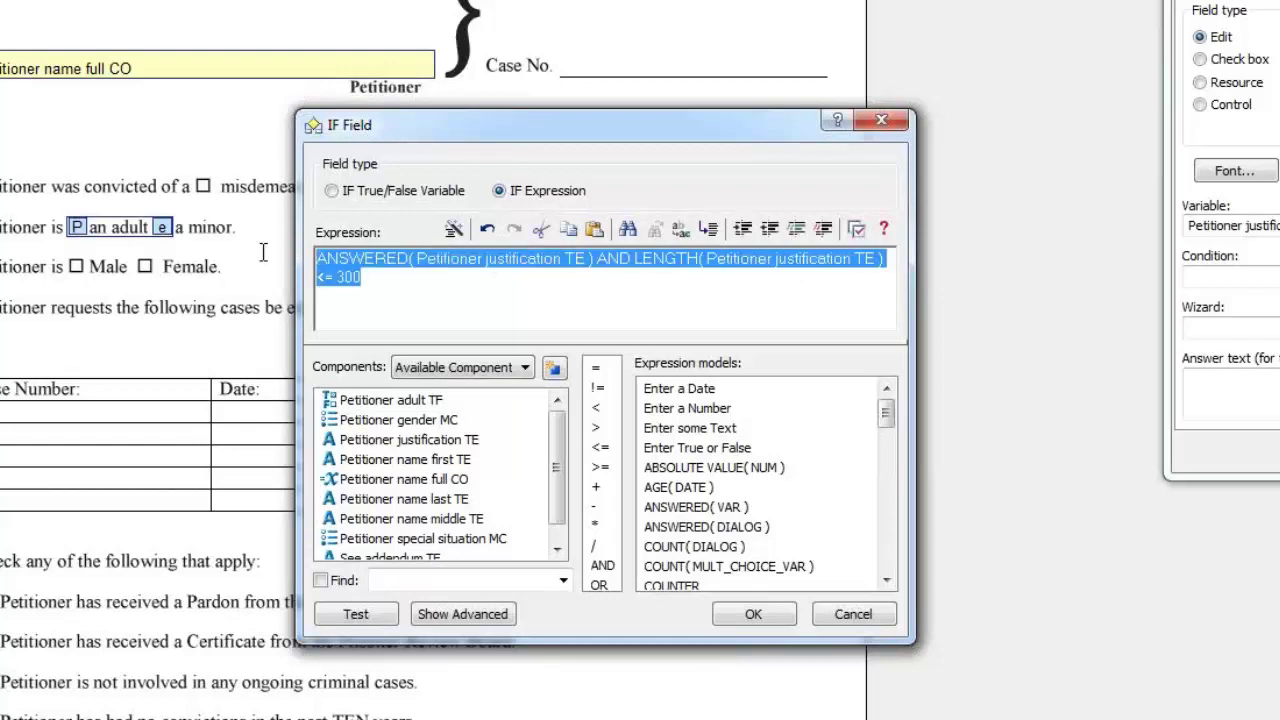
left_click(477, 314)
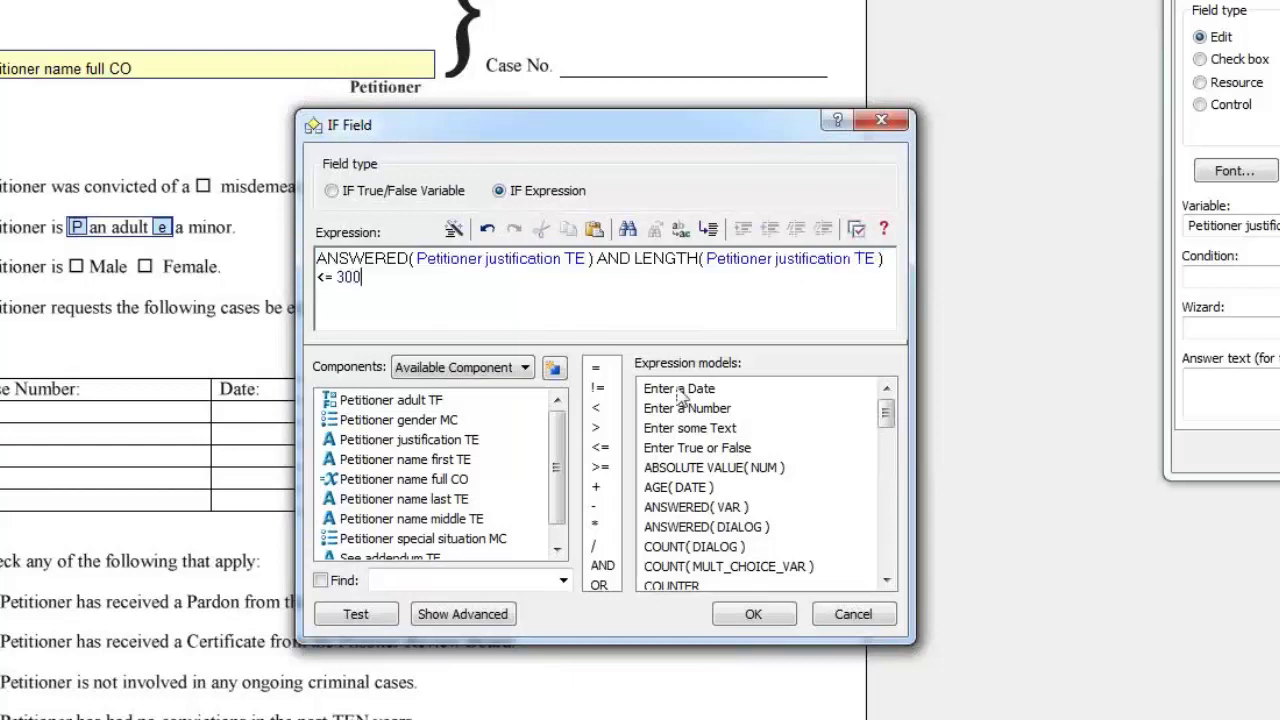
left_click(753, 615)
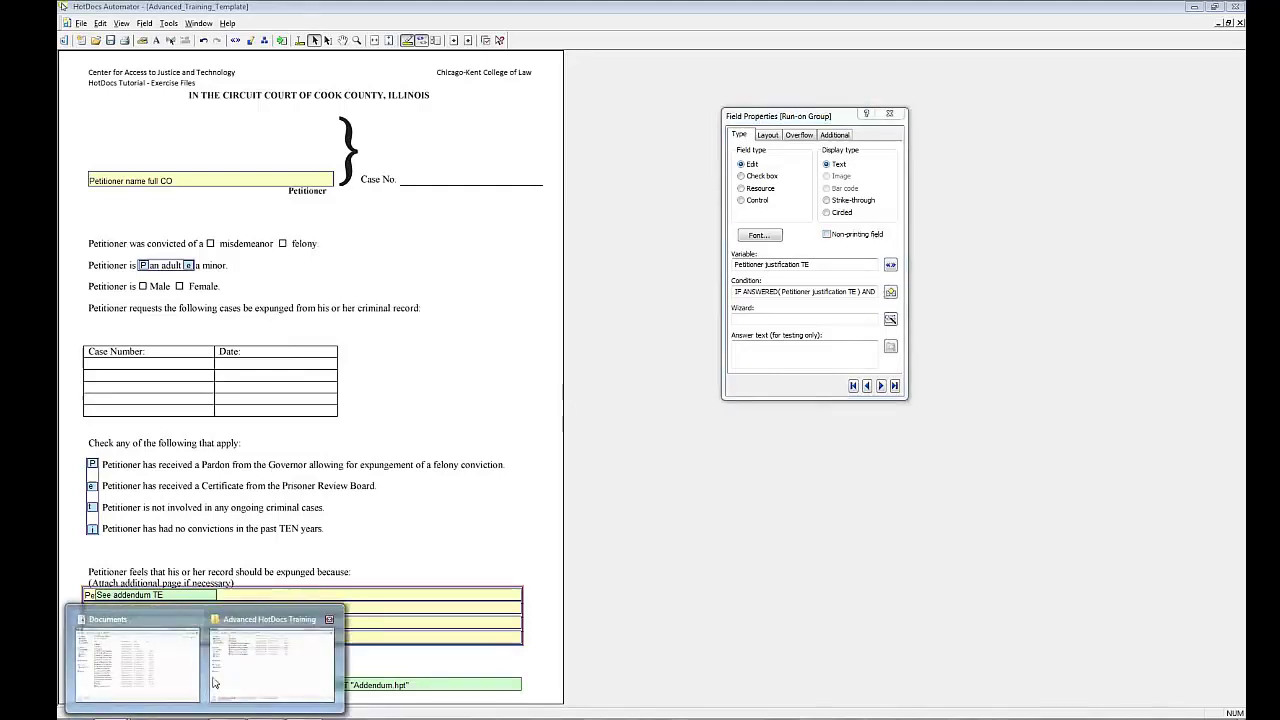
- Open the Addendum HotDocs PDF template from the Advanced HotDocs Training folder
left_click(265, 655)
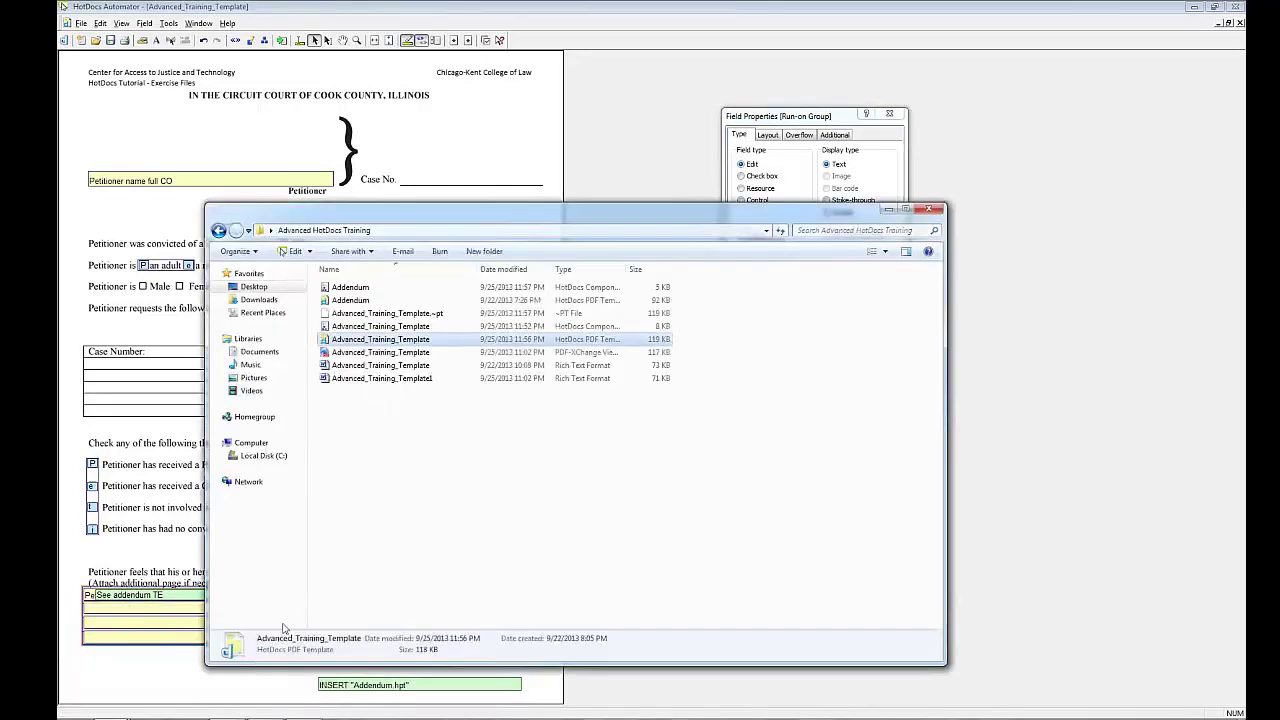
left_click(377, 301)
double_click(380, 305)
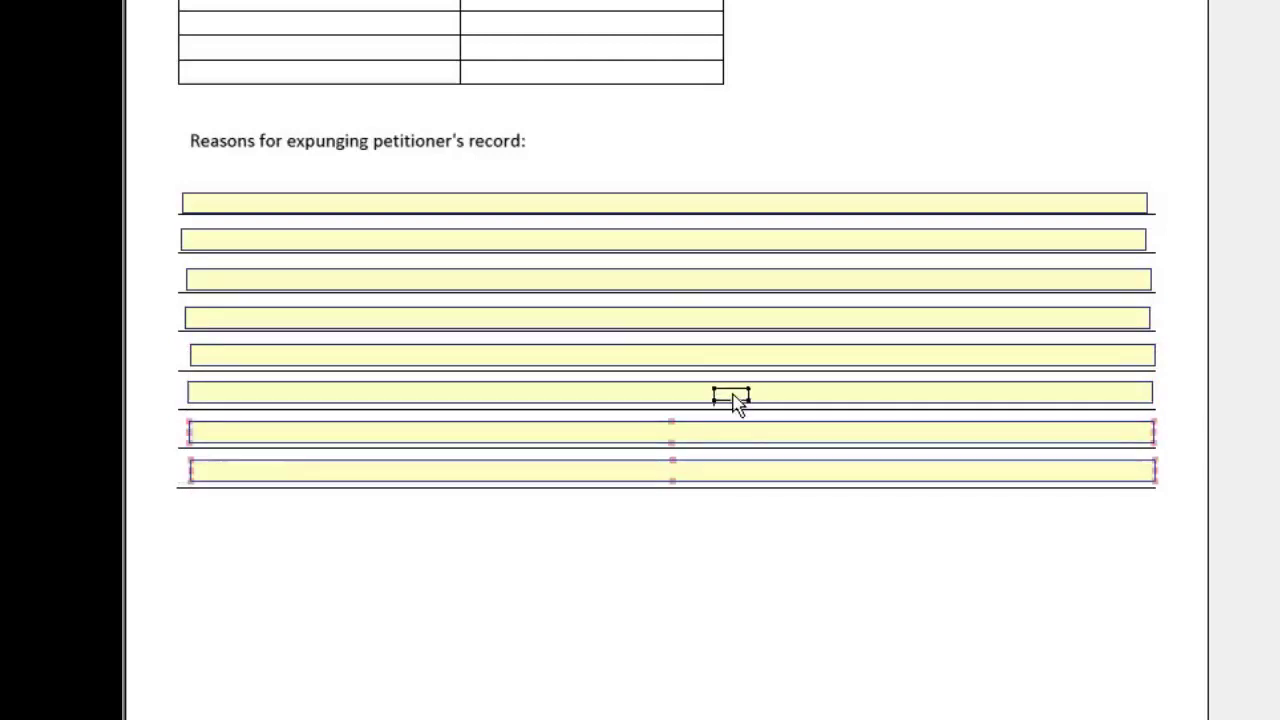
- Align all eight fields under "Reasons for expunging petitioner's record" with horizontal position, width and height Like First and vertical No Change
left_click(734, 396, "ctrl")
left_click(736, 358, "ctrl")
left_click(750, 318, "ctrl")
left_click(755, 283, "ctrl")
left_click(760, 240, "ctrl")
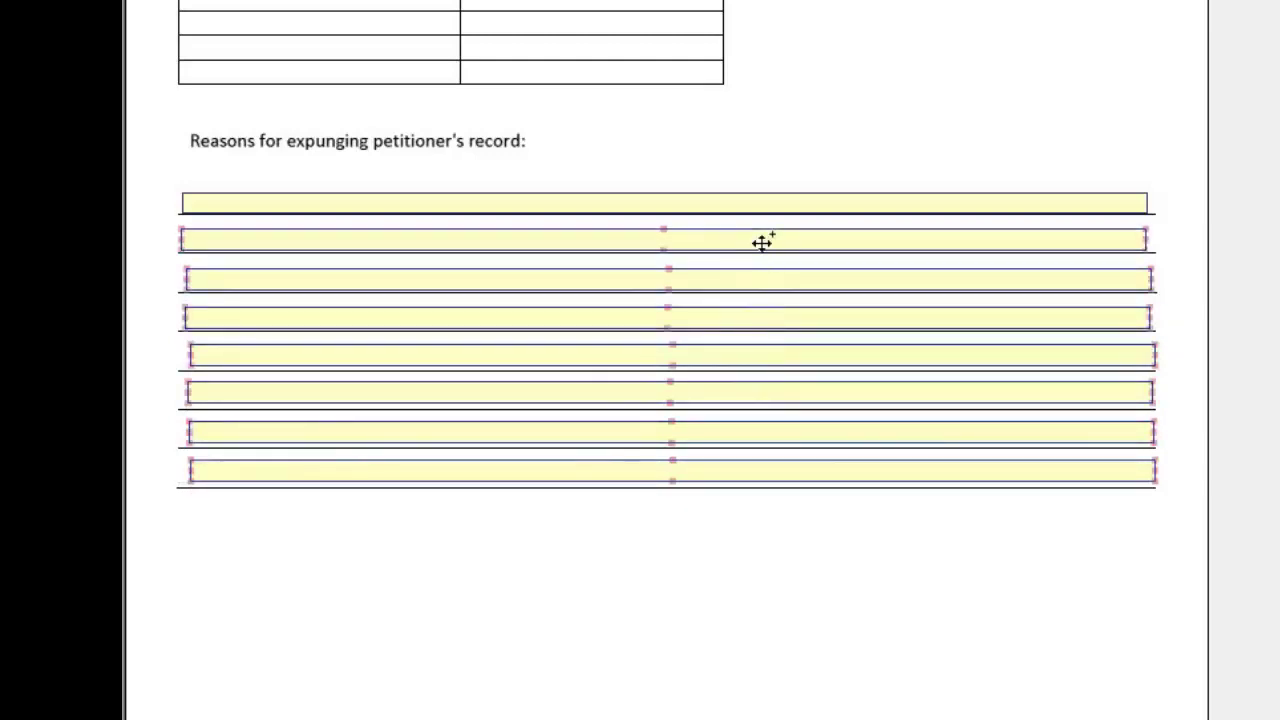
left_click(760, 208, "ctrl")
right_click(765, 206)
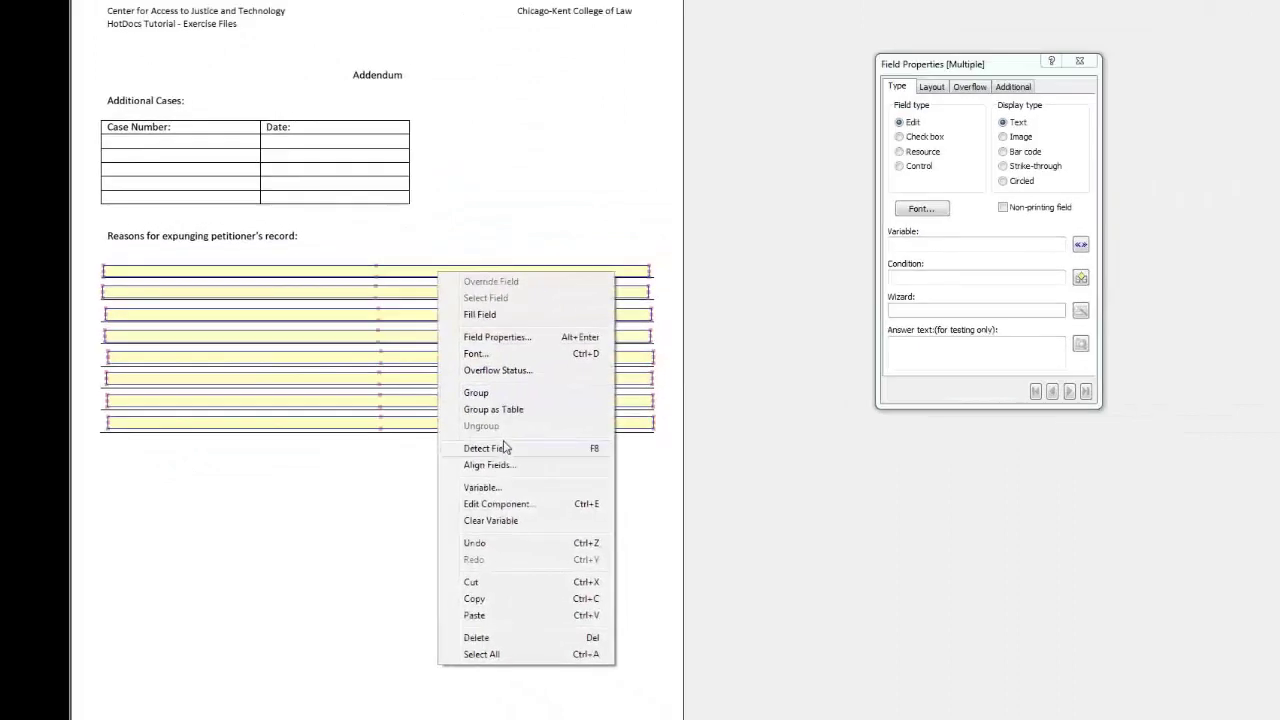
left_click(498, 465)
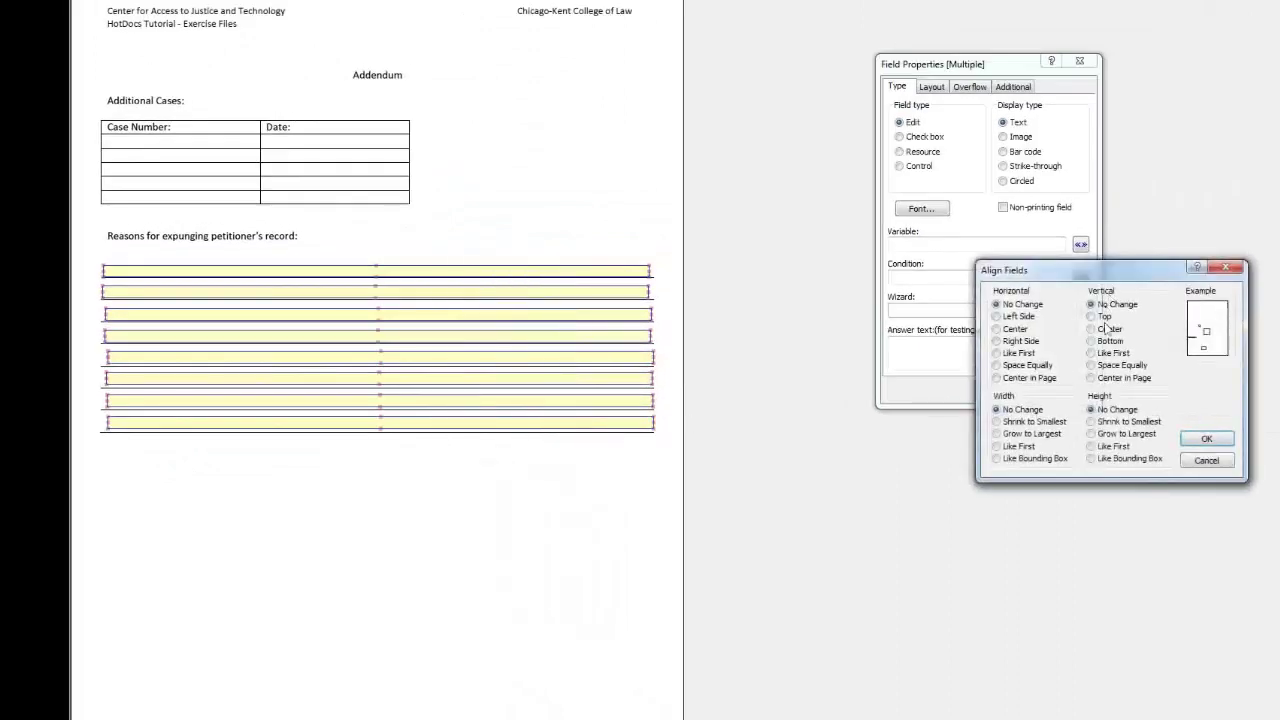
left_click(1018, 366)
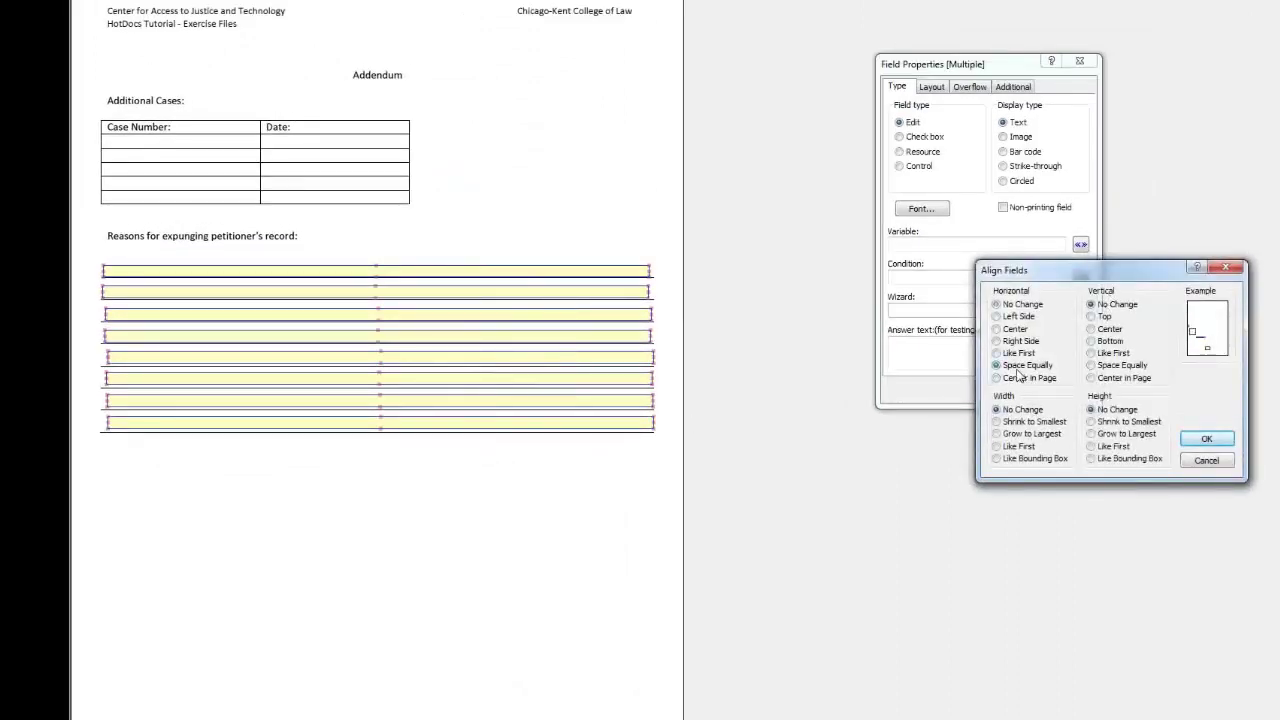
left_click(1090, 366)
left_click(1018, 354)
left_click(1091, 304)
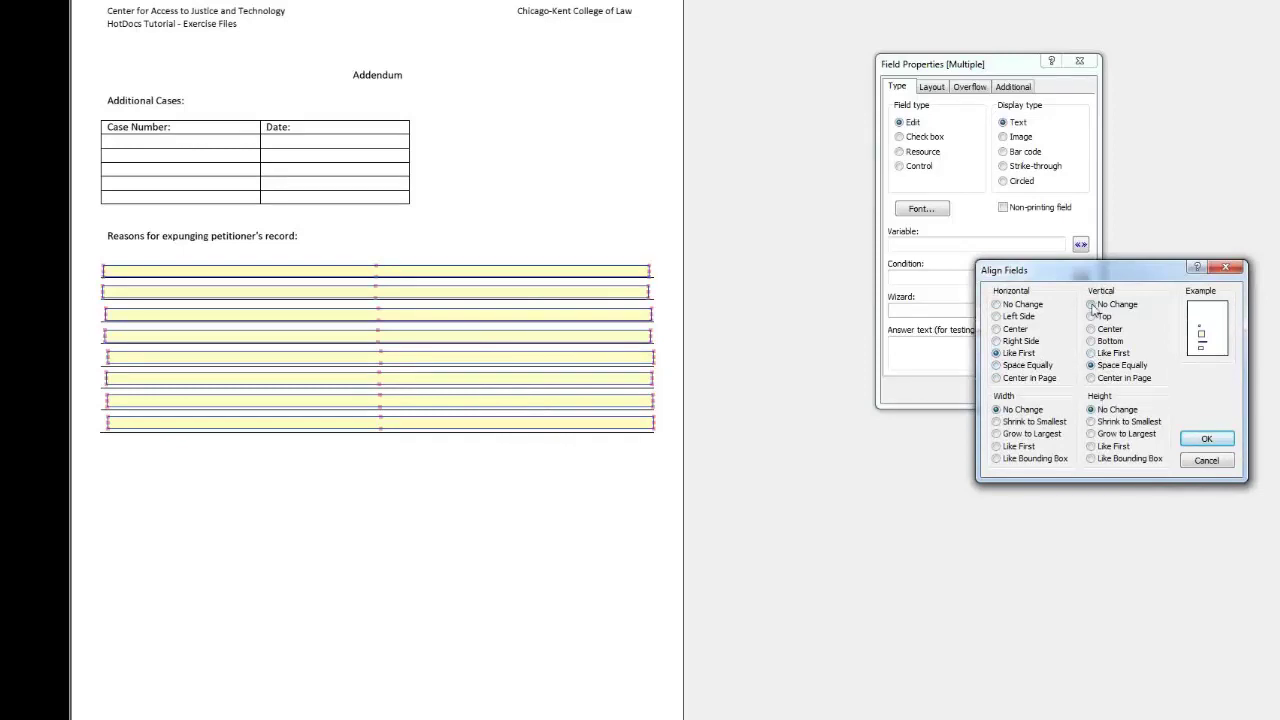
left_click(997, 446)
left_click(1091, 446)
left_click(1207, 439)
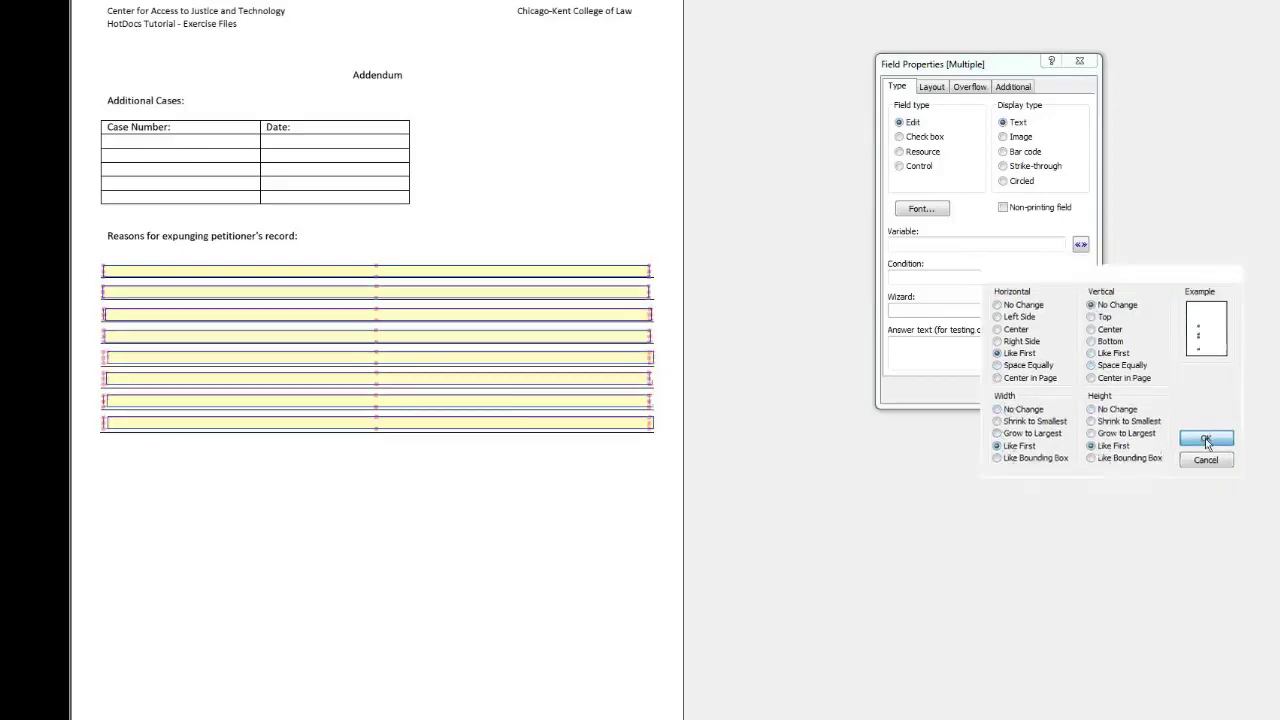
- Group the eight aligned reason fields in the Addendum into one run-on field
right_click(388, 272)
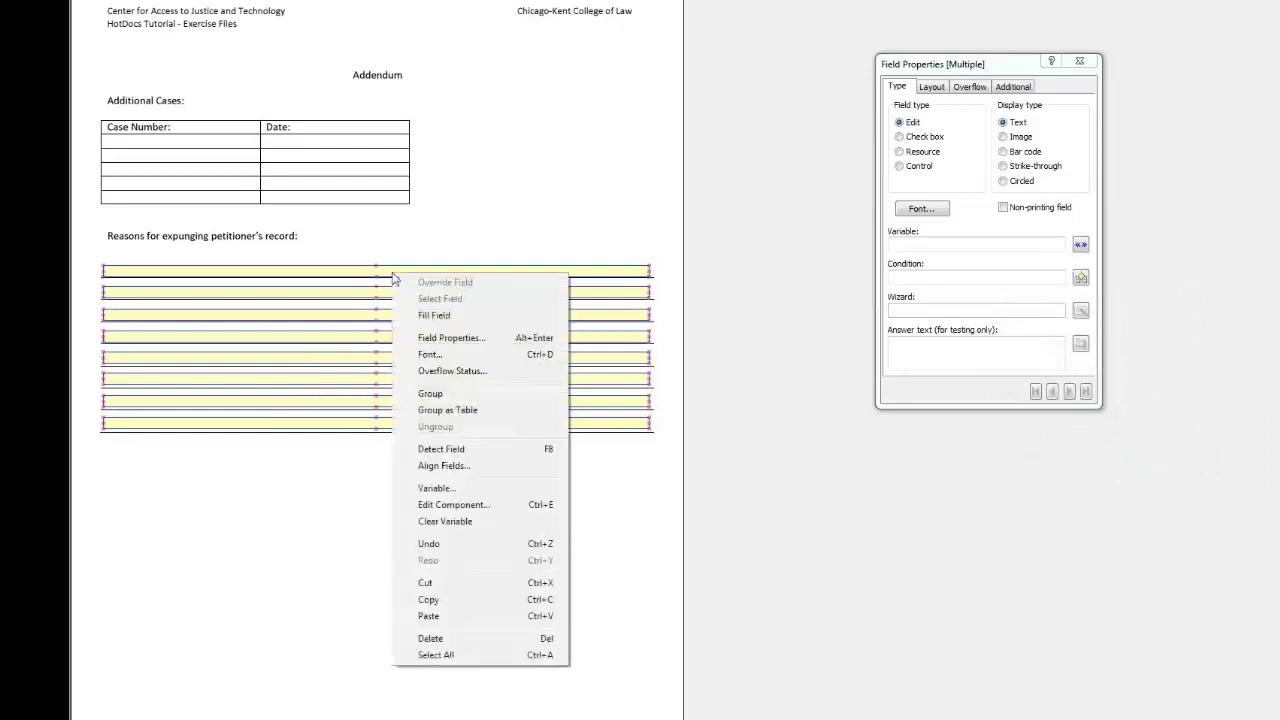
left_click(455, 392)
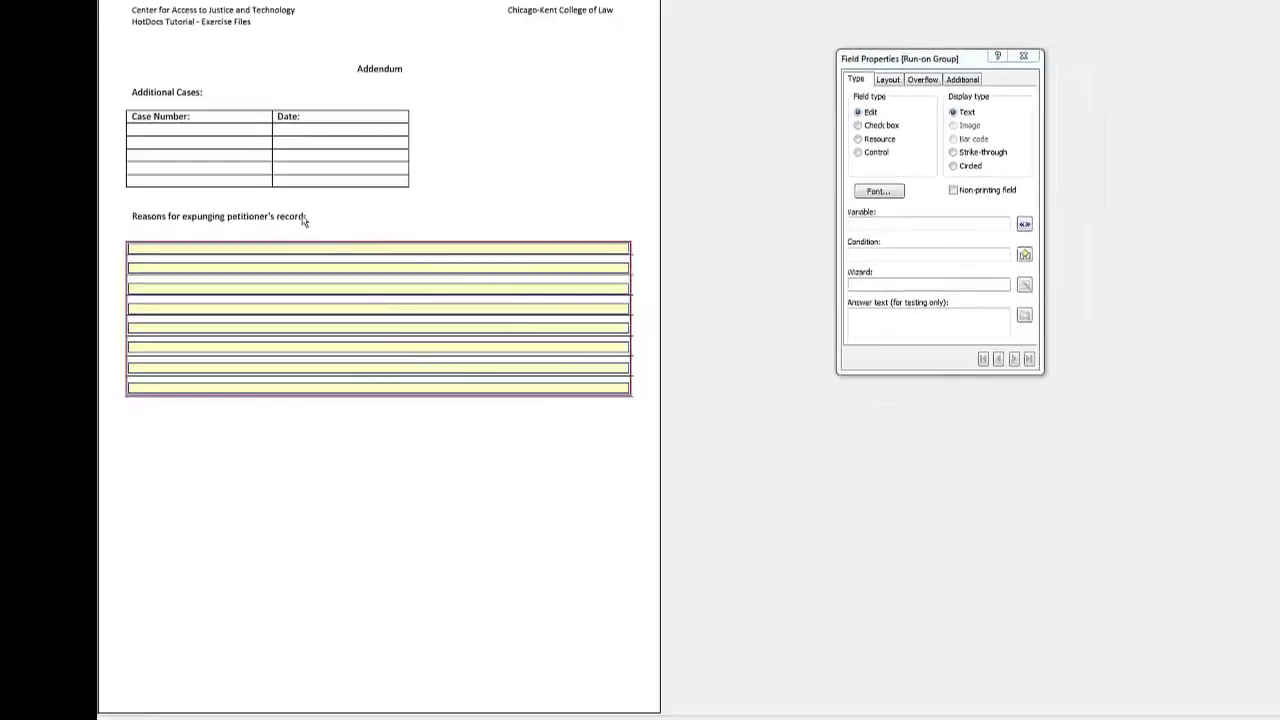
- Assign the text variable Petitioner justification TE to the run-on group of reason fields in the Addendum
double_click(352, 247)
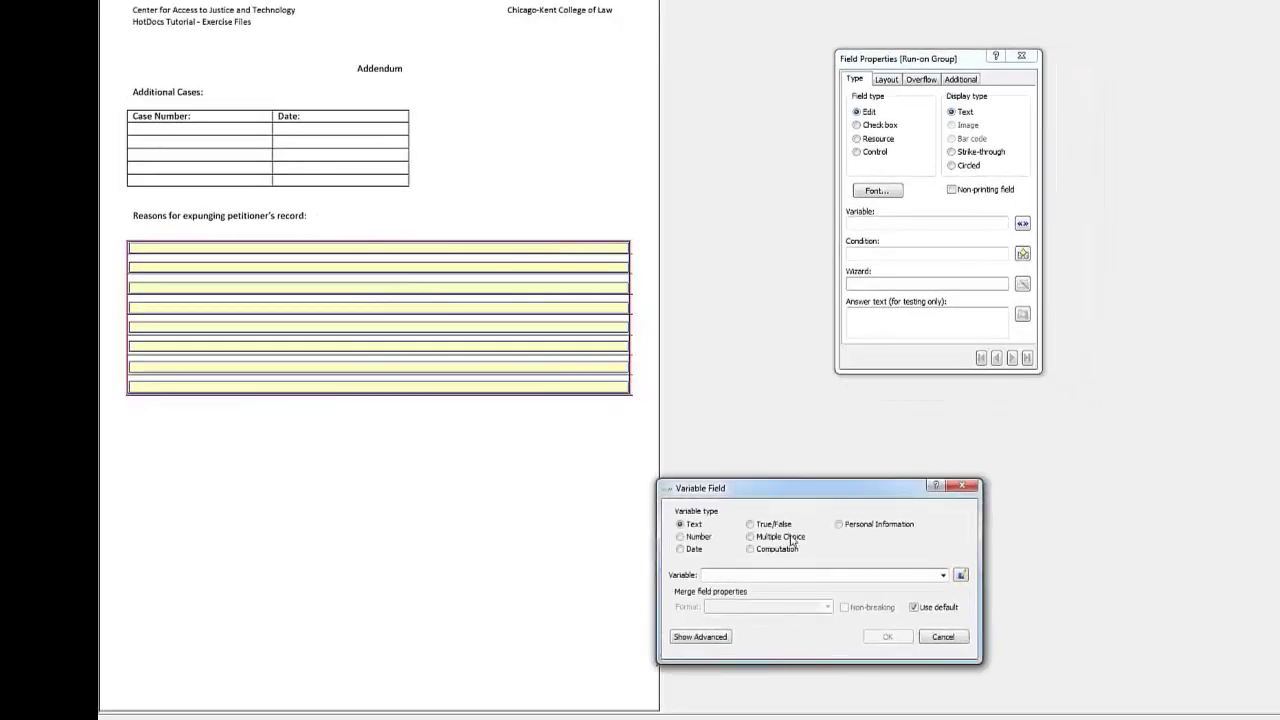
type("Petitioner Justification TE")
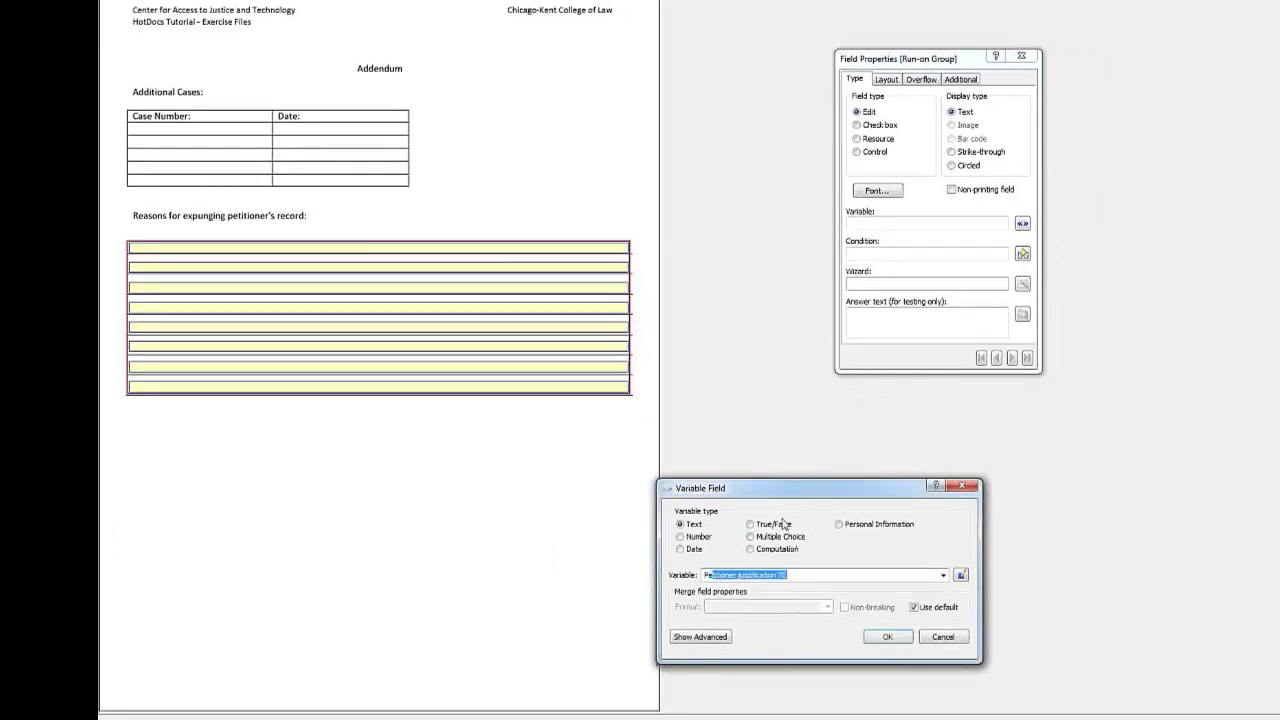
left_click(825, 572)
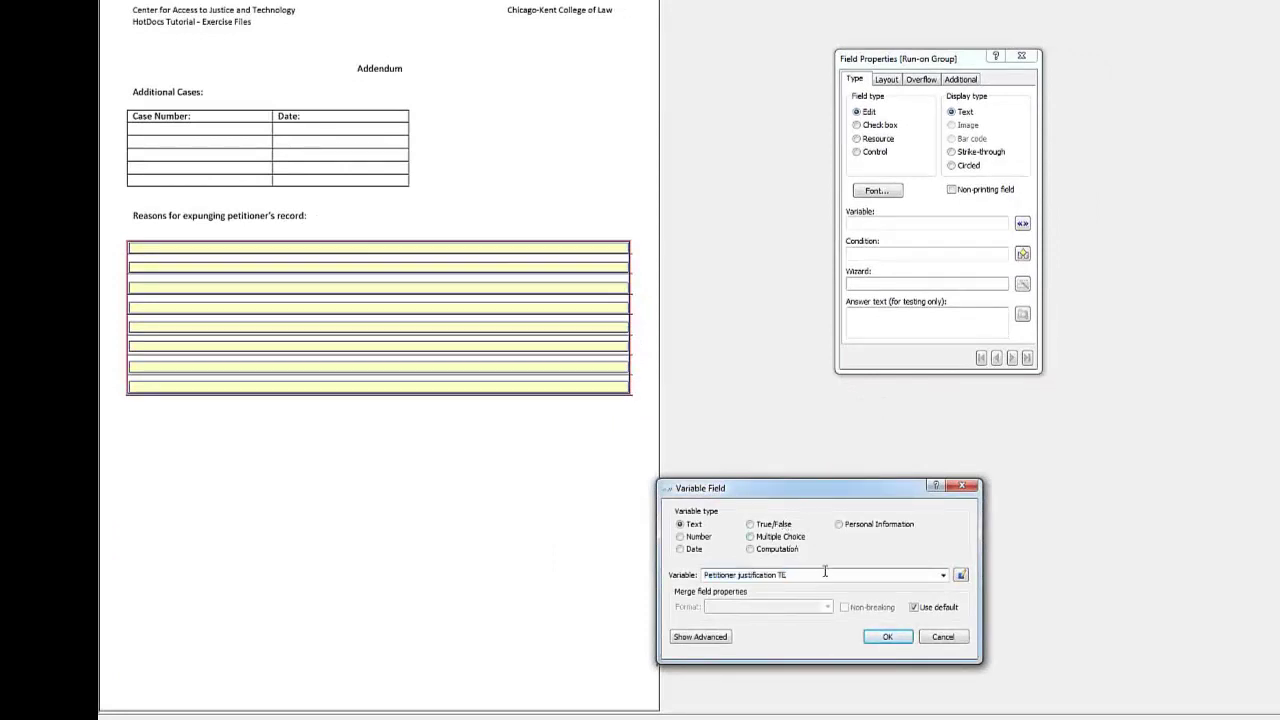
left_click(887, 636)
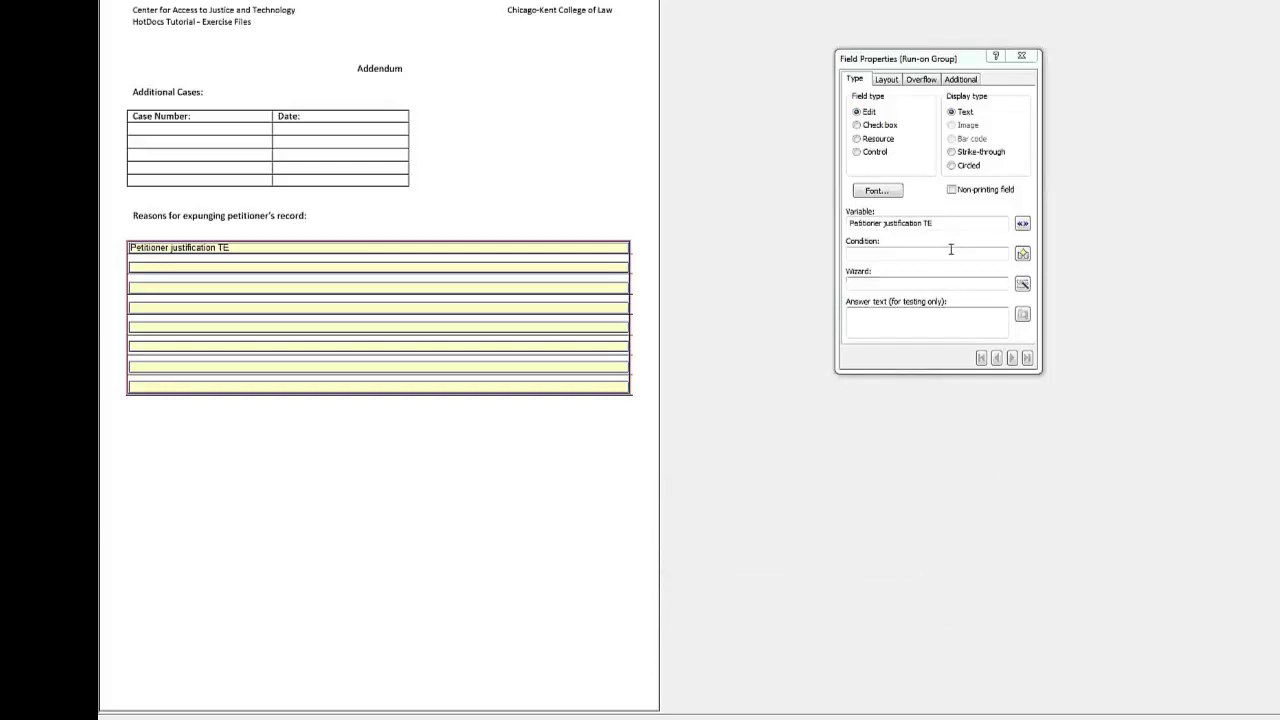
- Begin an IF Expression condition for the Addendum's run-on group with ANSWERED( Petitioner justification TE ) AND
left_click(1022, 254)
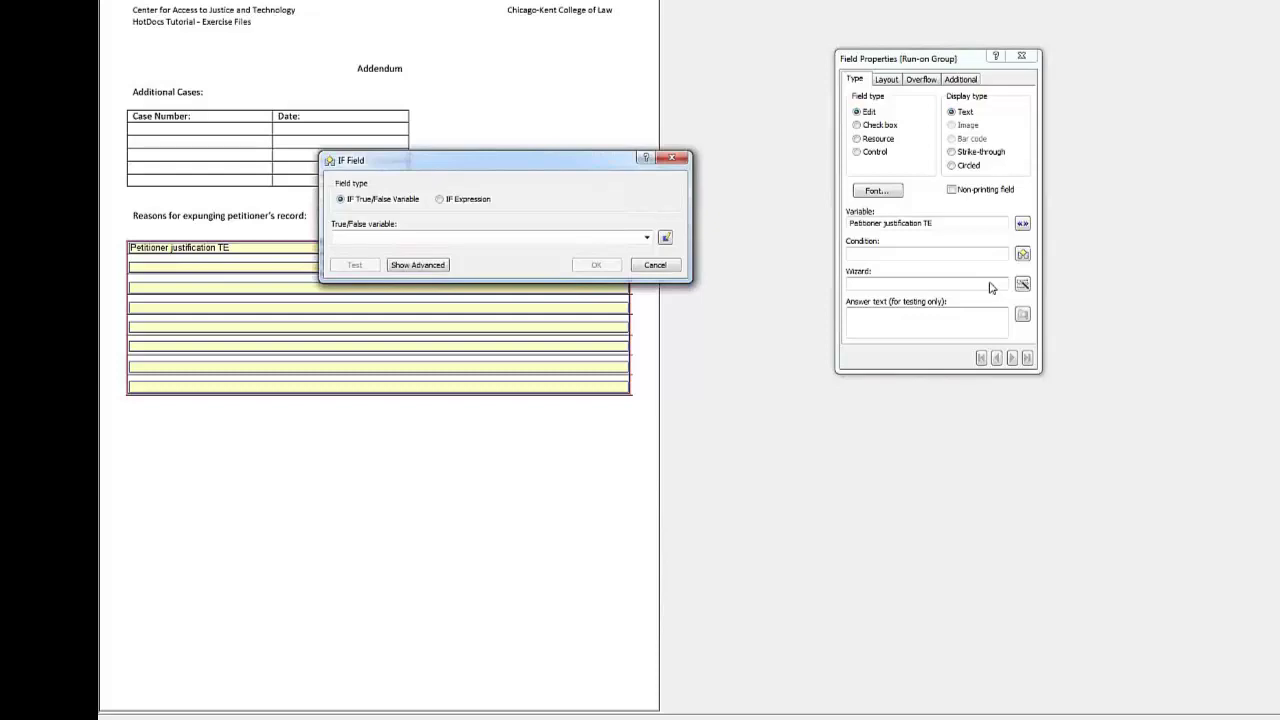
left_click(440, 199)
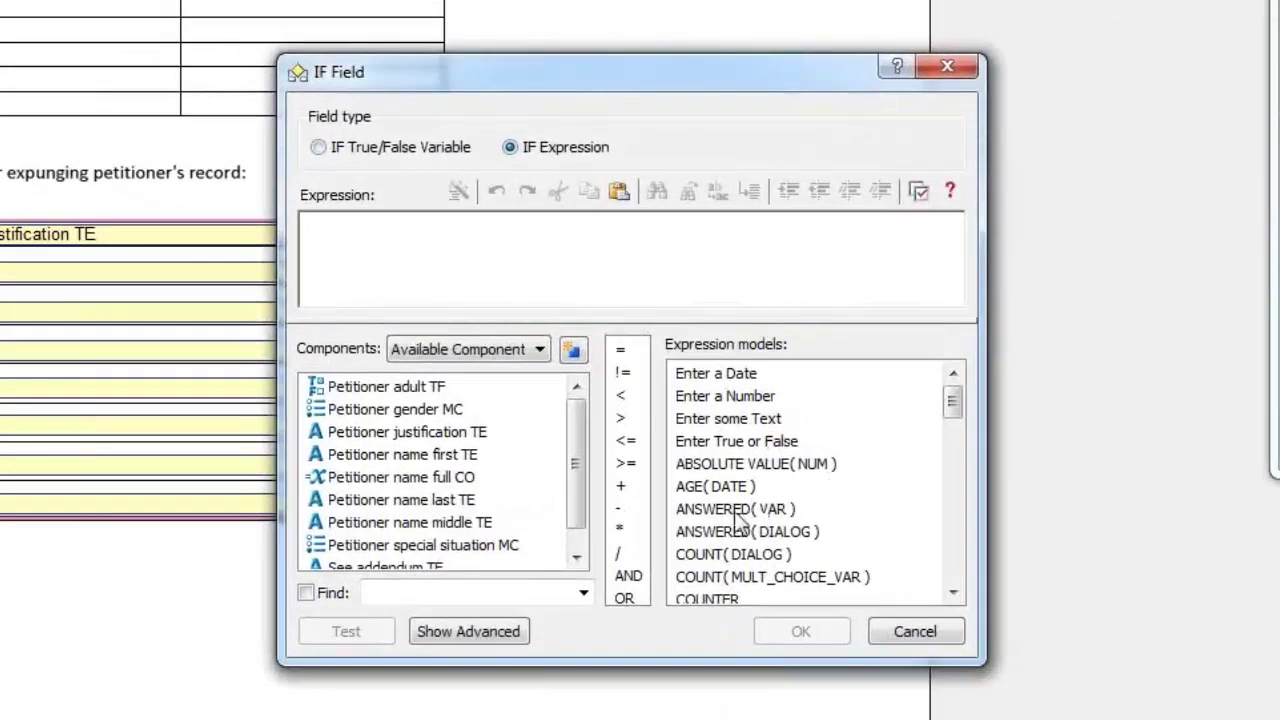
left_click_drag(738, 515, 529, 271)
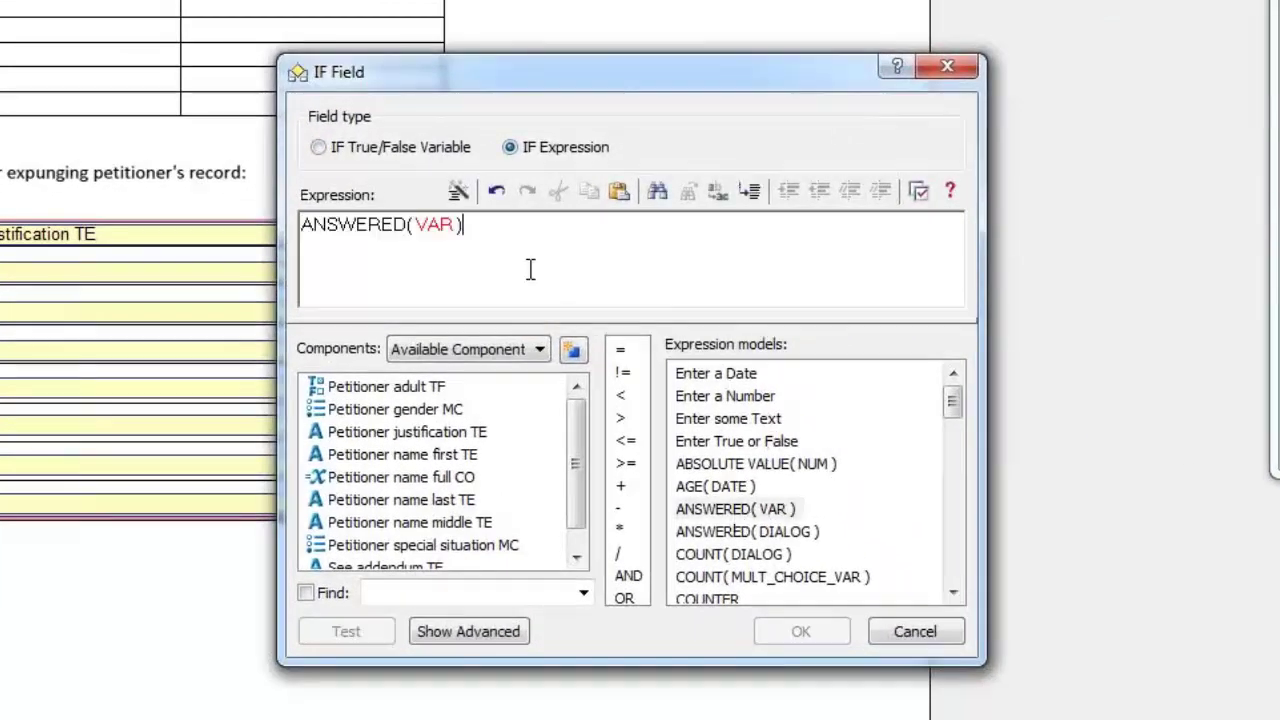
left_click_drag(468, 432, 445, 228)
type("AND")
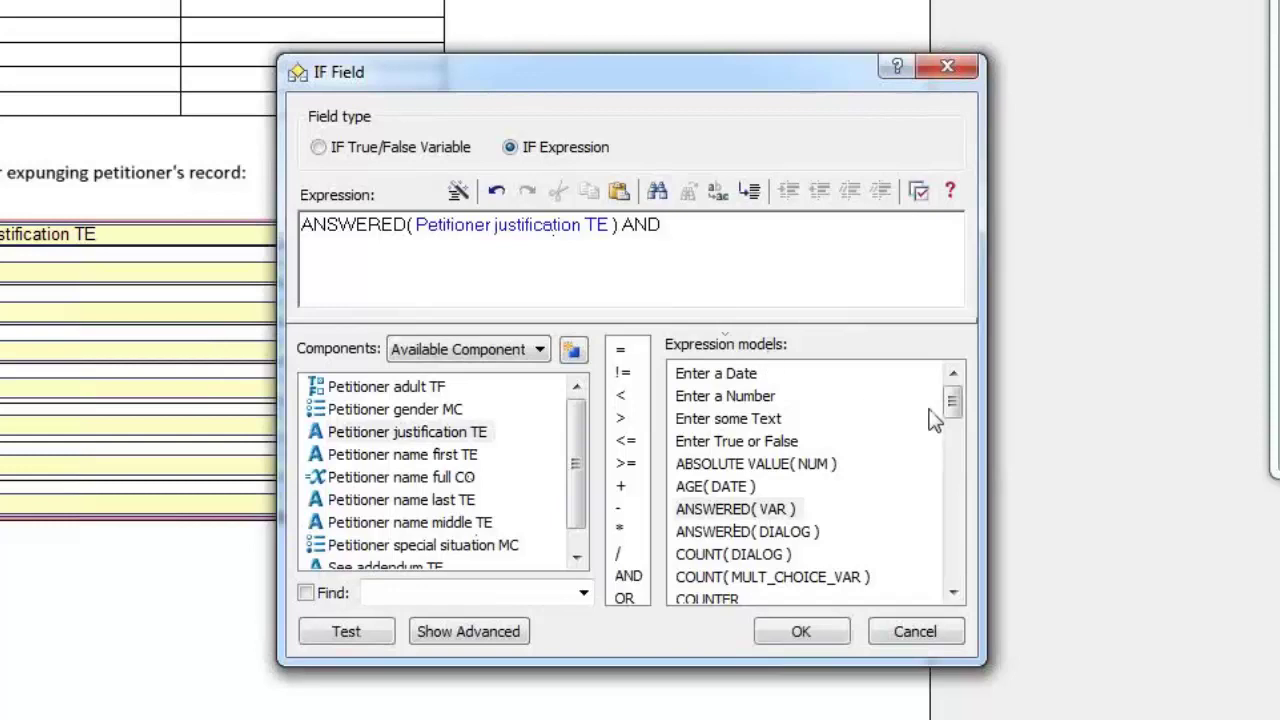
- Complete the Addendum group's condition with LENGTH( Petitioner justification TE ) > 300
left_click_drag(951, 400, 951, 471)
left_click_drag(726, 556, 776, 244)
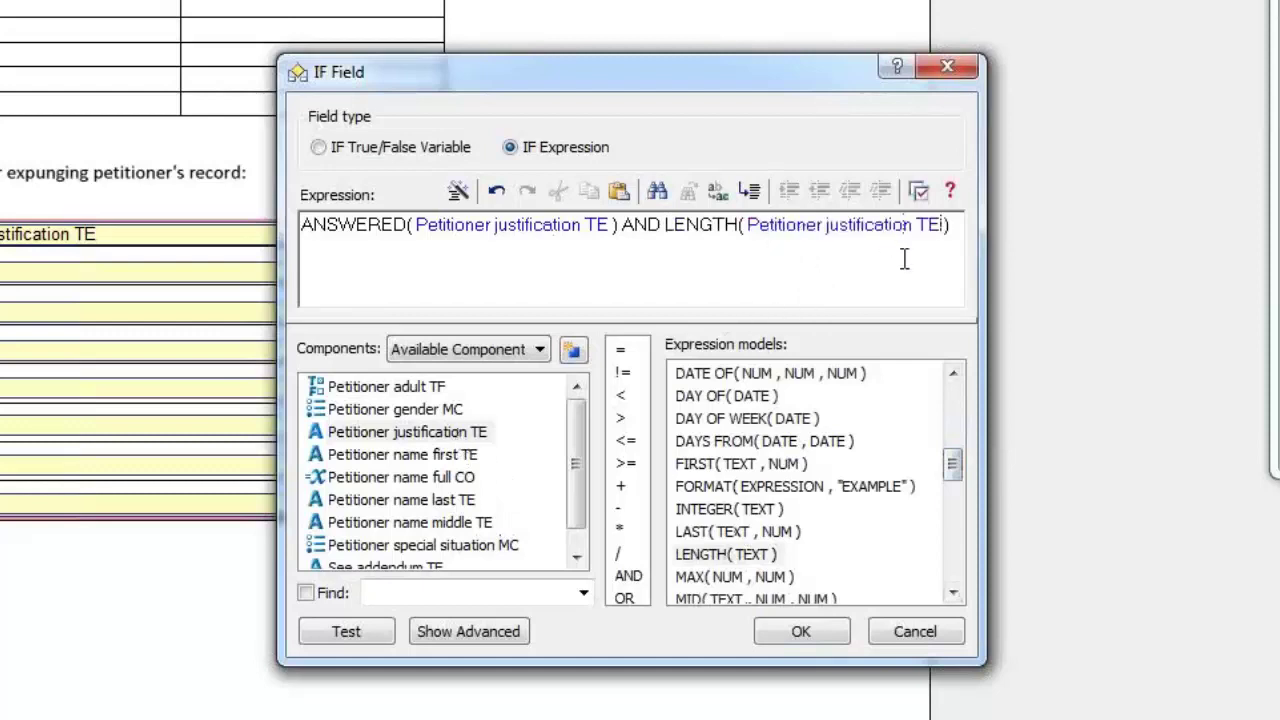
left_click(957, 251)
type("> 300")
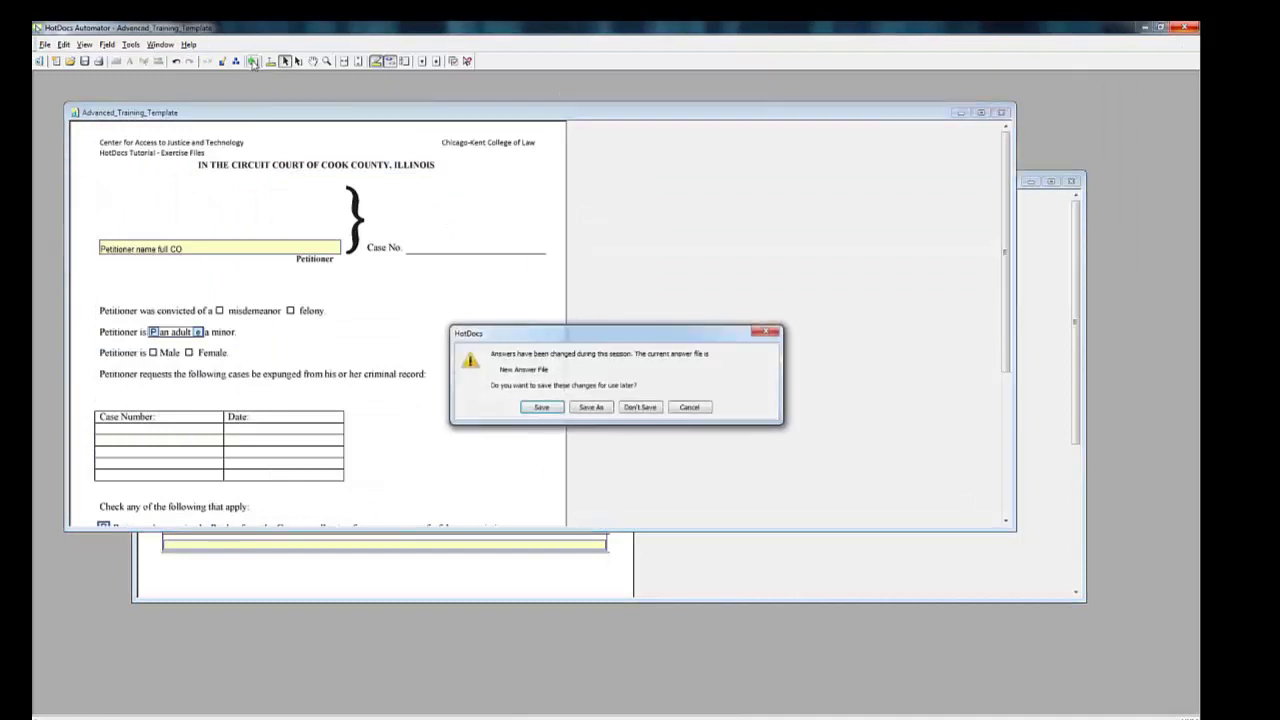
- Test Advanced_Training_Template without saving the earlier answers and go to the Petitioner justification TE question
left_click(640, 408)
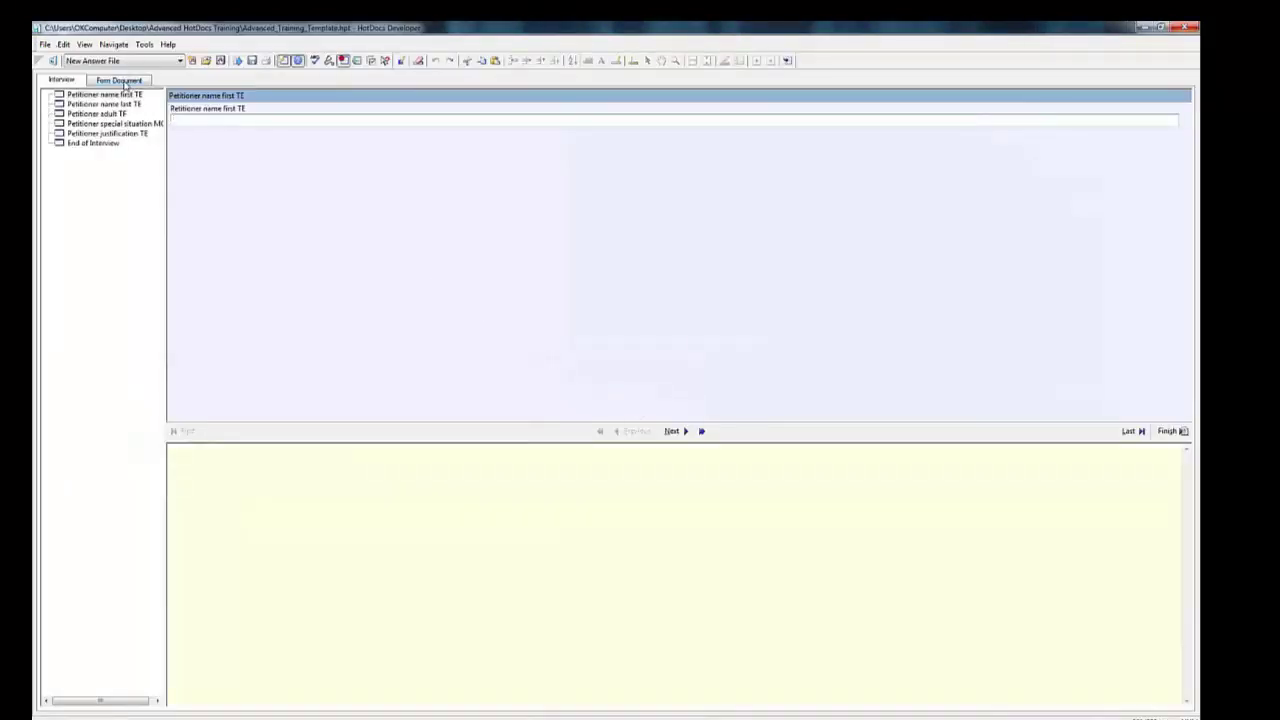
left_click(112, 143)
left_click(122, 134)
left_click(229, 117)
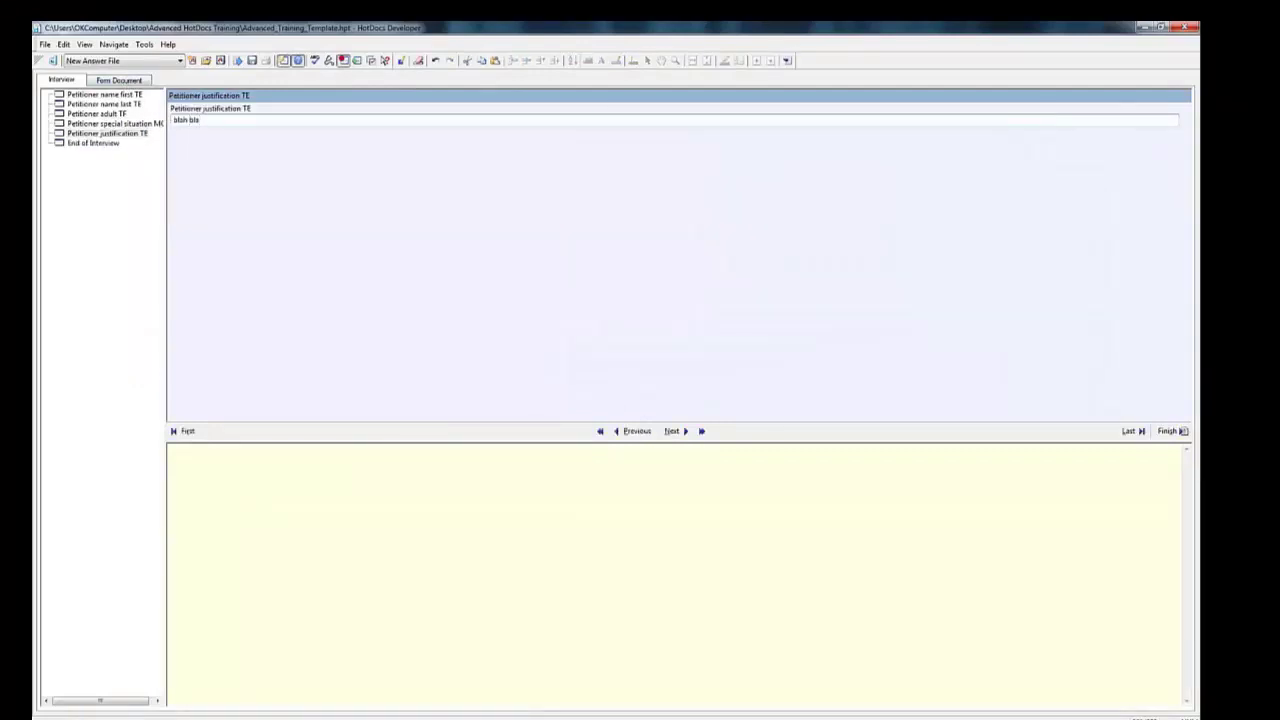
- Answer Petitioner justification TE with "blah blah blah" repeated many times so the text exceeds 300 characters
type("blah blah blah")
triple_click(238, 120)
left_click(253, 122)
key("ctrl+v")
key("ctrl+v")
key("ctrl+v")
key("ctrl+v")
key("ctrl+v")
key("ctrl+v")
key("ctrl+v")
key("ctrl+v")
key("ctrl+v")
key("ctrl+v")
key("ctrl+v")
key("ctrl+v")
key("ctrl+v")
key("ctrl+v")
key("ctrl+v")
key("ctrl+v")
key("ctrl+v")
key("ctrl+v")
key("ctrl+v")
key("ctrl+v")
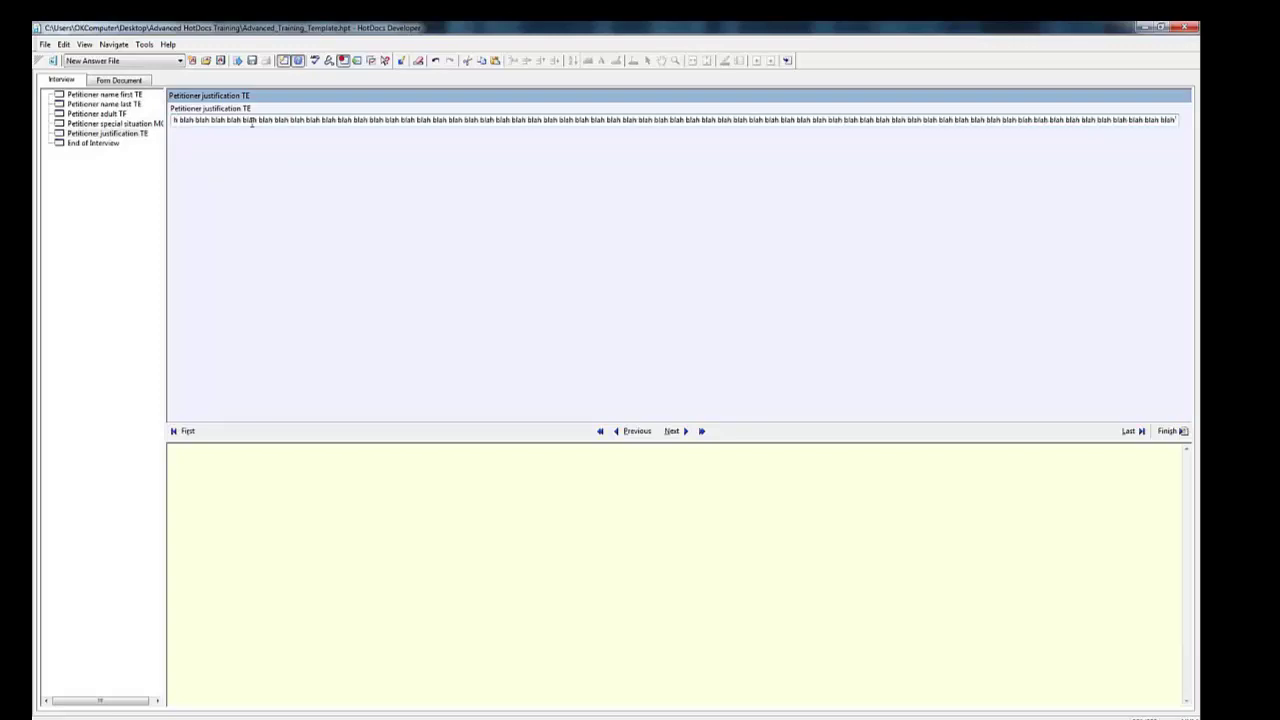
- Check the justification fields on the assembled form and the reason fields on its Addendum page
left_click(140, 80)
scroll(172, 348, "down", 5)
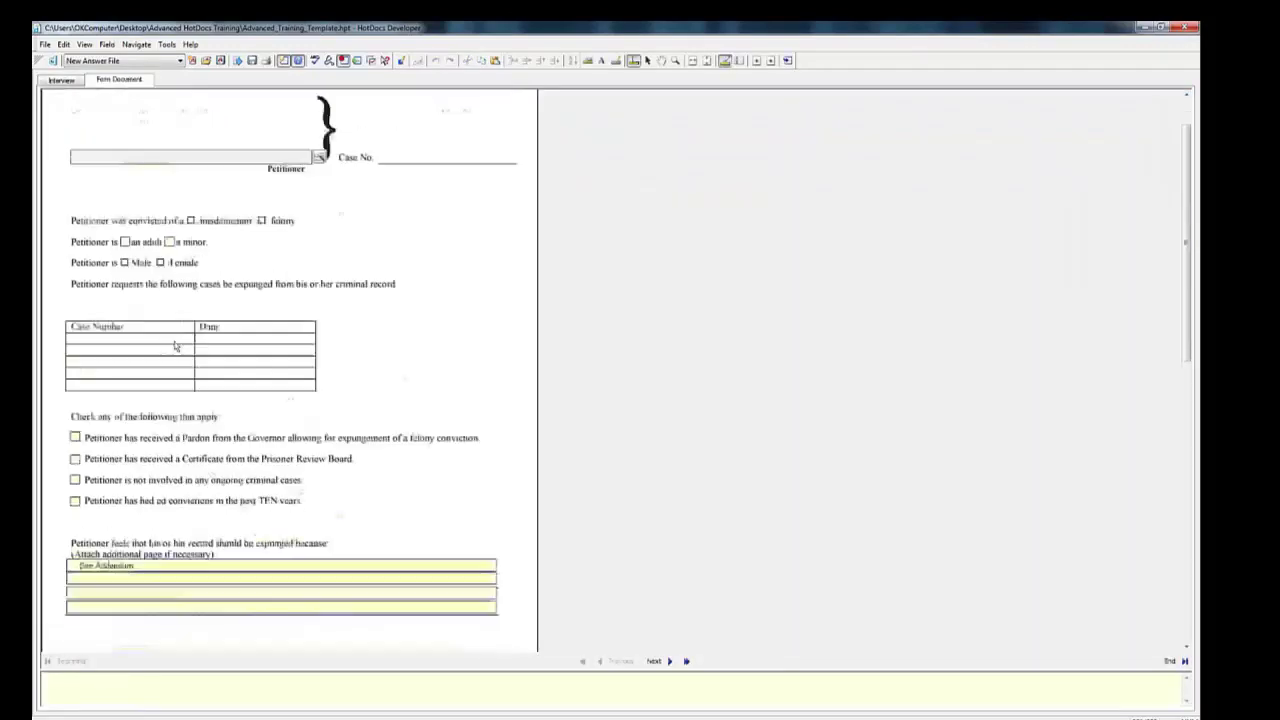
scroll(172, 348, "down", 3)
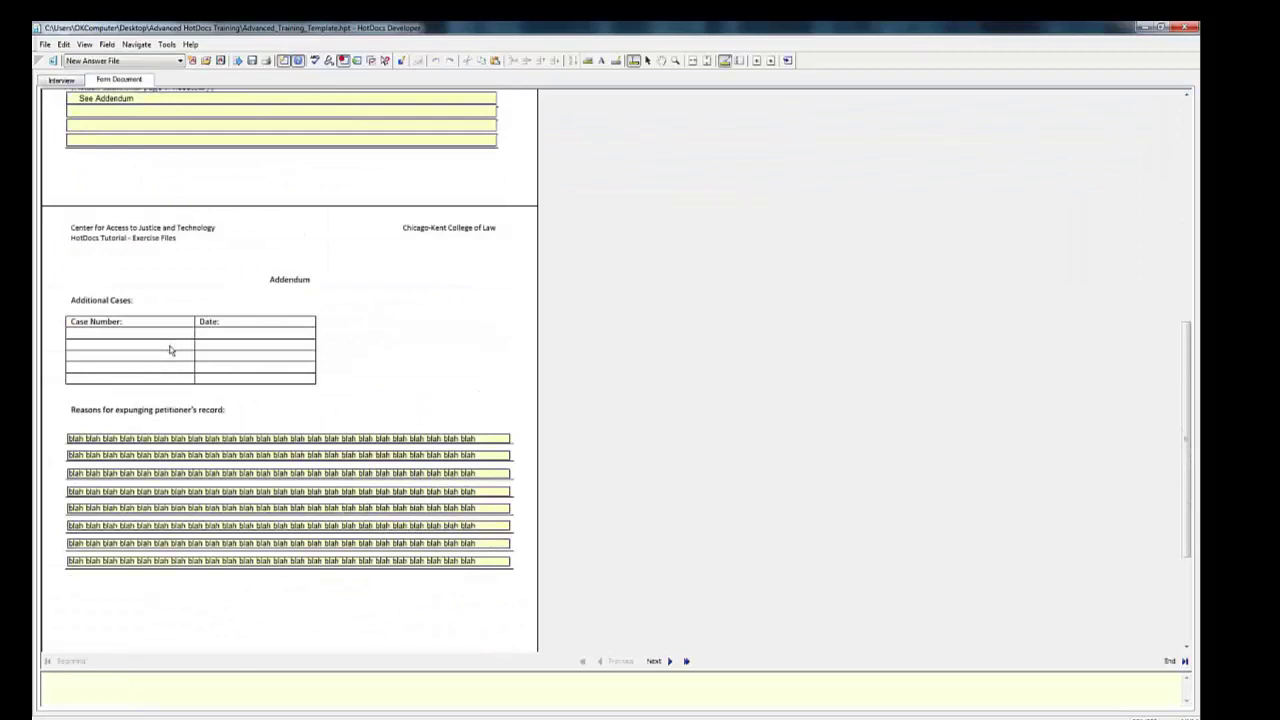
scroll(172, 350, "up", 2)
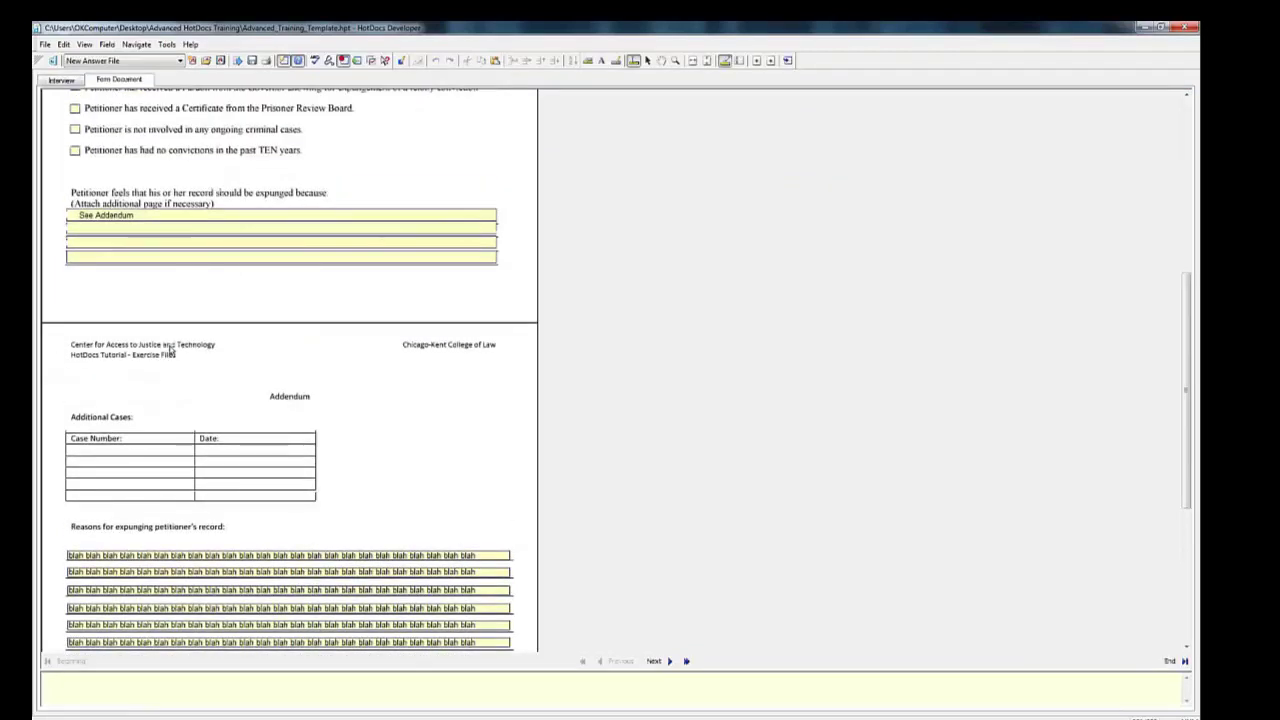
- Replace the long justification answer with a single "blah blah blah" and check the assembled form document
left_click(68, 81)
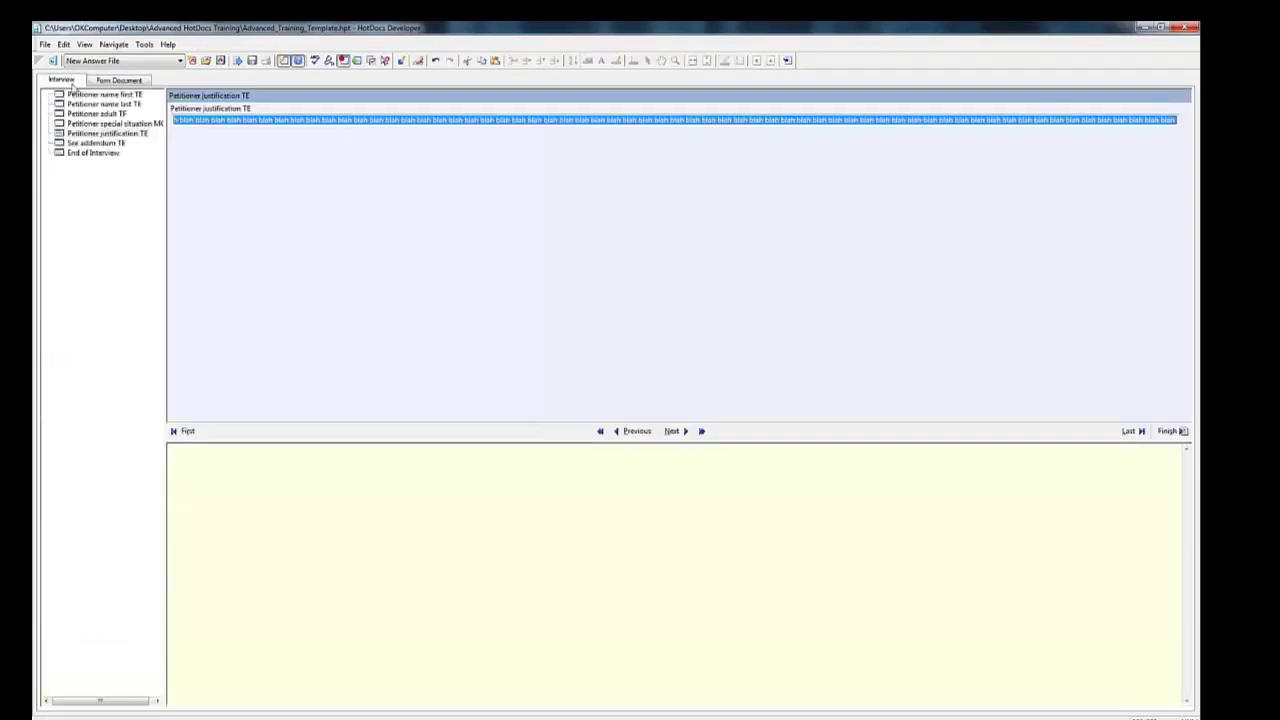
key("Delete")
type("blah blah blah")
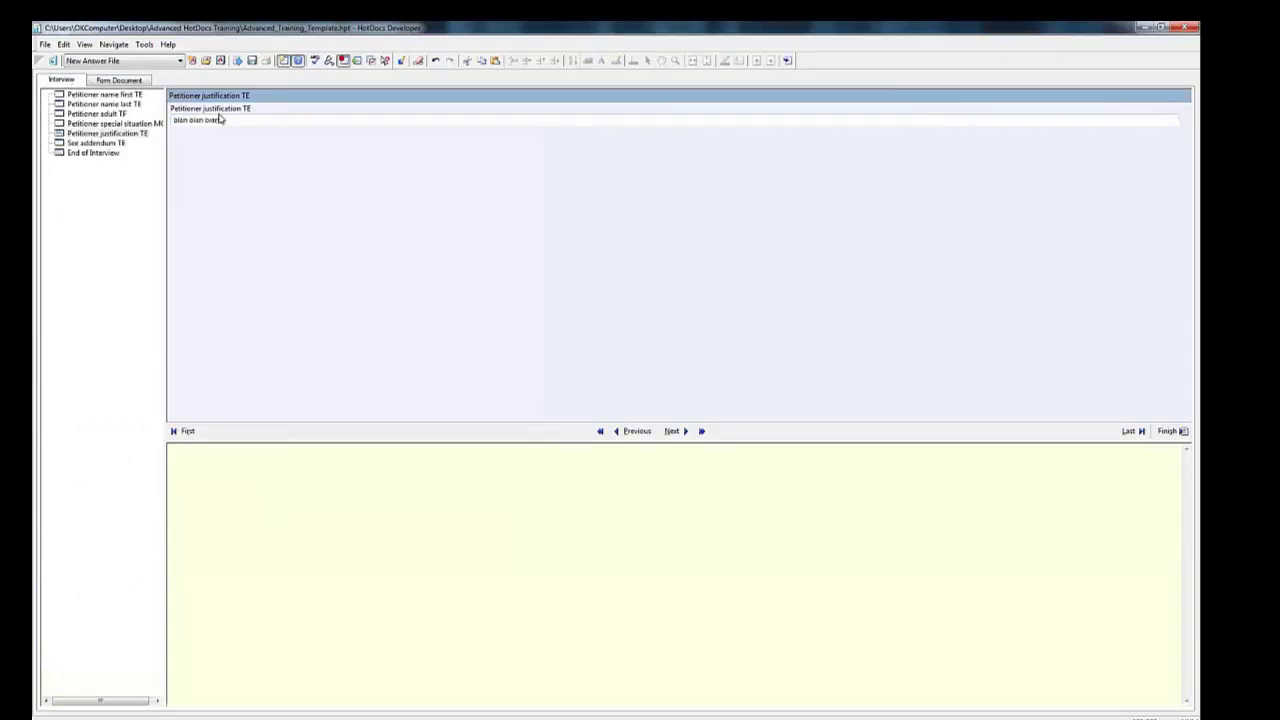
left_click(116, 81)
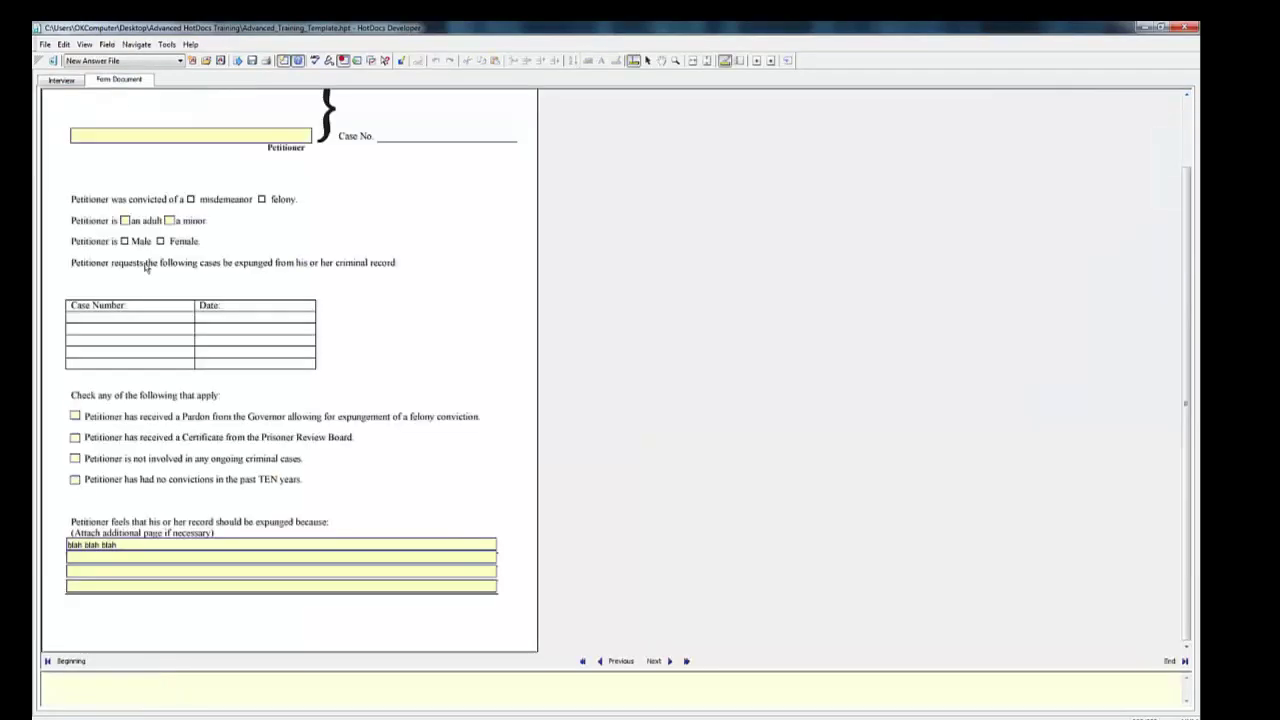